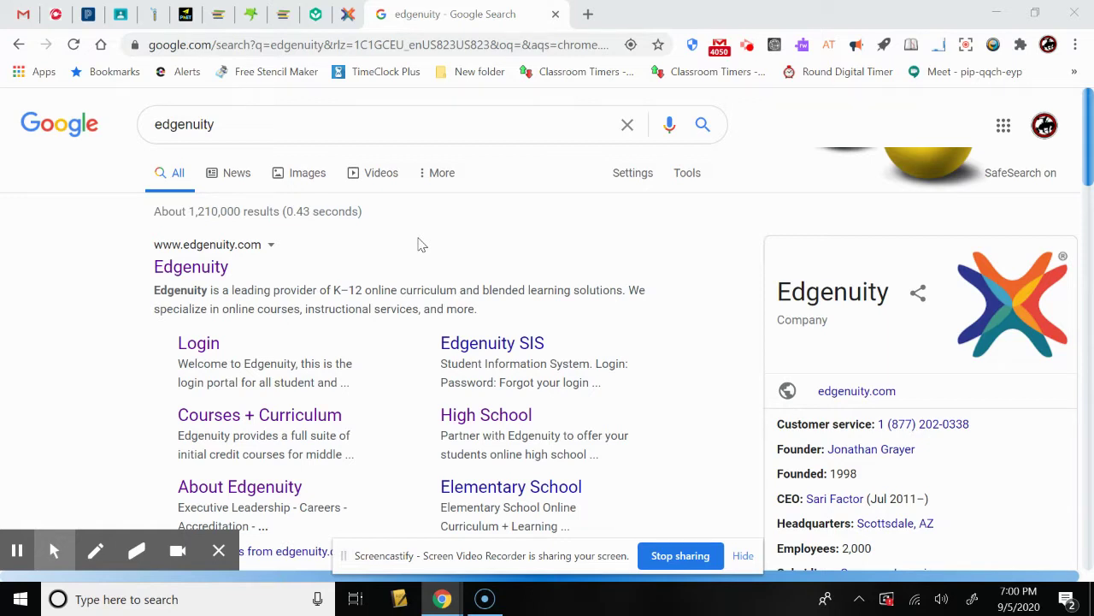
Step: Open the Edgenuity website from the search results and sign in through the educator login with the saved credentials
{"action": "left_click", "coordinate": [212, 268]}
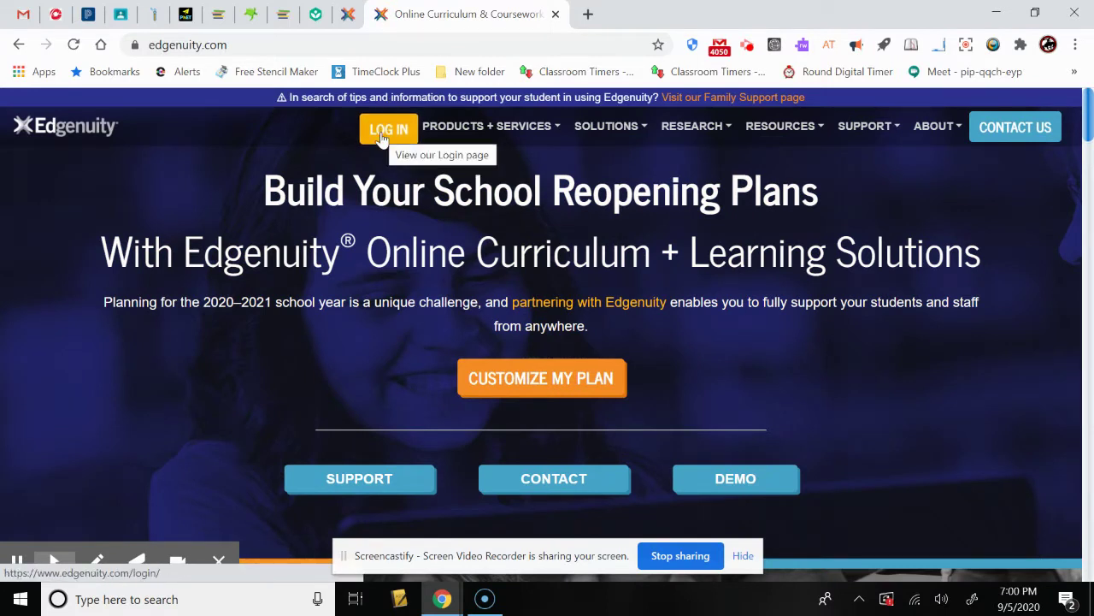
{"action": "left_click", "coordinate": [382, 135]}
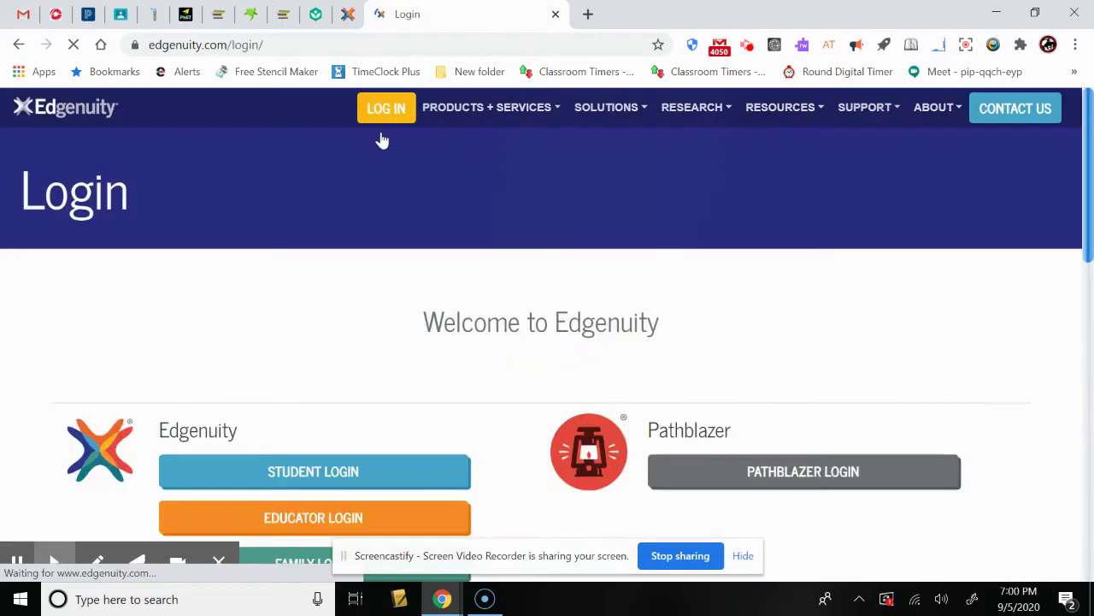
{"action": "left_click", "coordinate": [313, 524]}
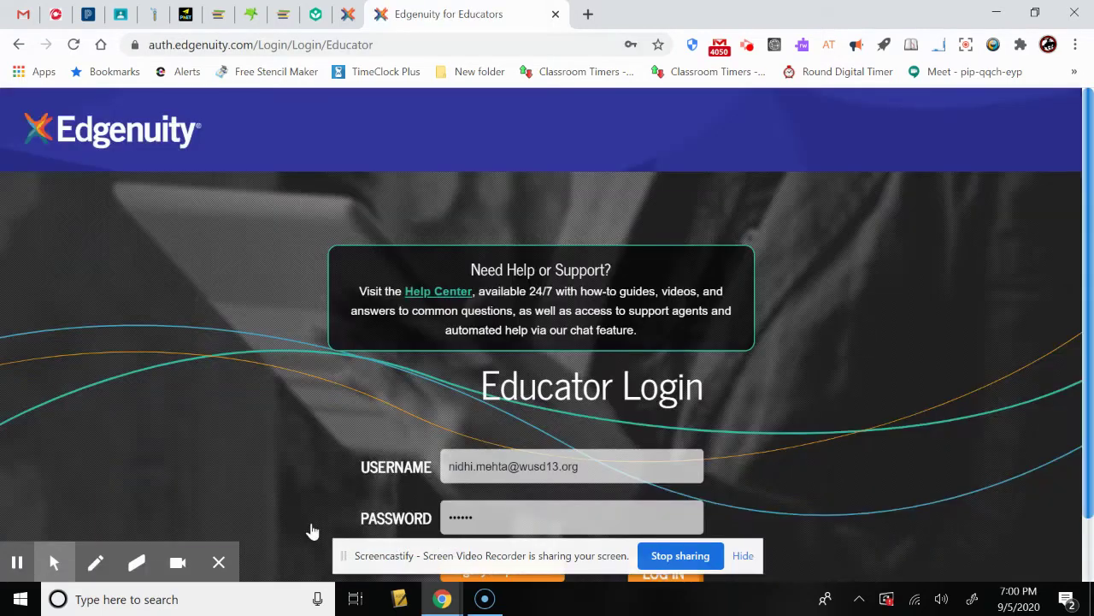
{"action": "left_click", "coordinate": [671, 580]}
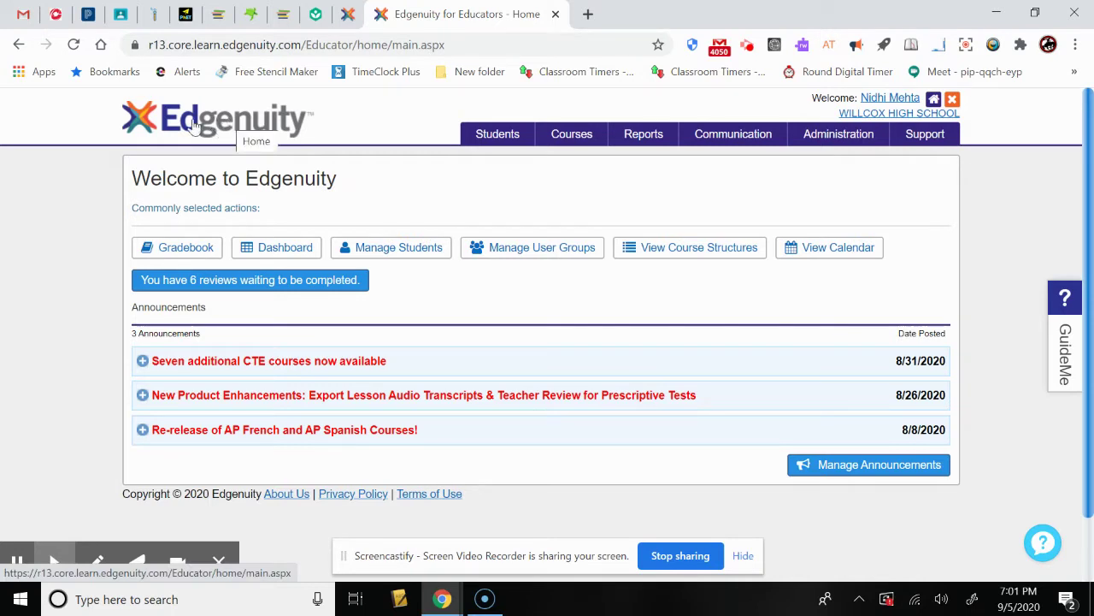
{"action": "left_click", "coordinate": [229, 124]}
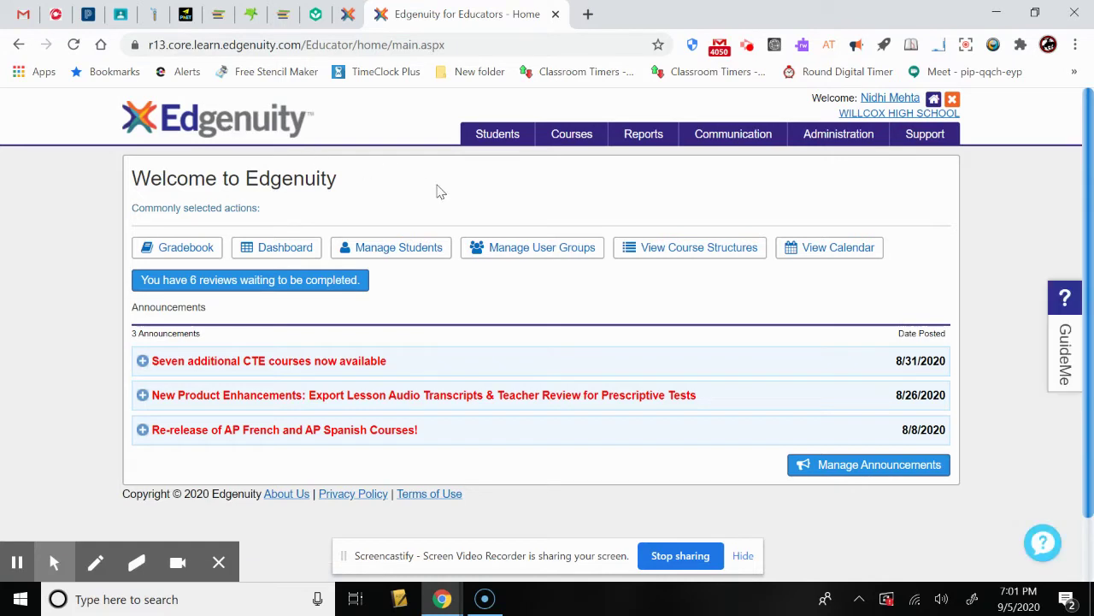
{"action": "mouse_move", "coordinate": [480, 144]}
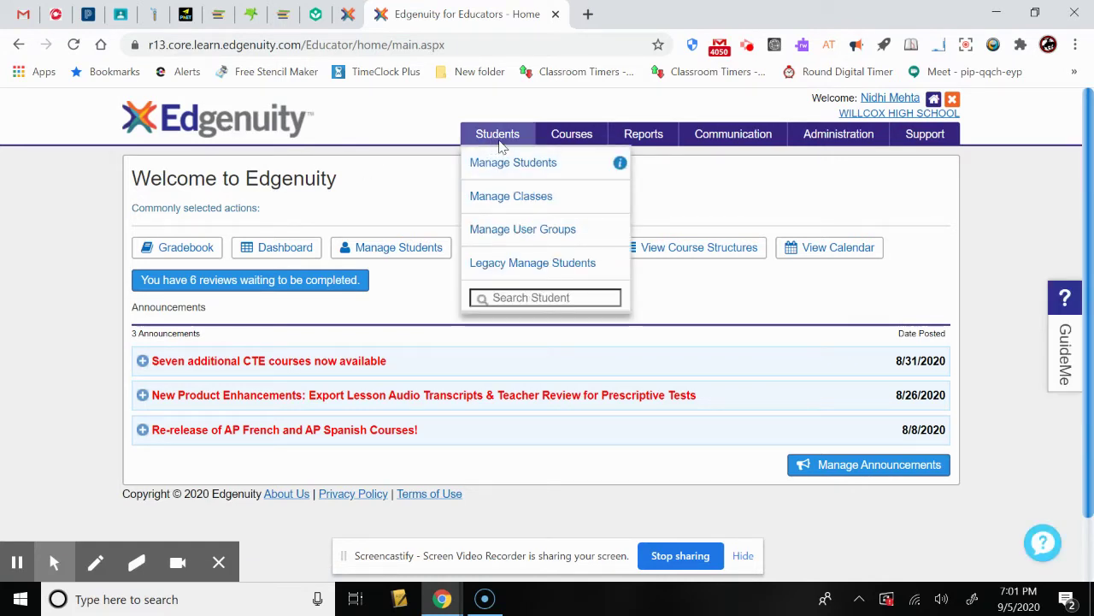
{"action": "mouse_move", "coordinate": [574, 145]}
{"action": "mouse_move", "coordinate": [633, 145]}
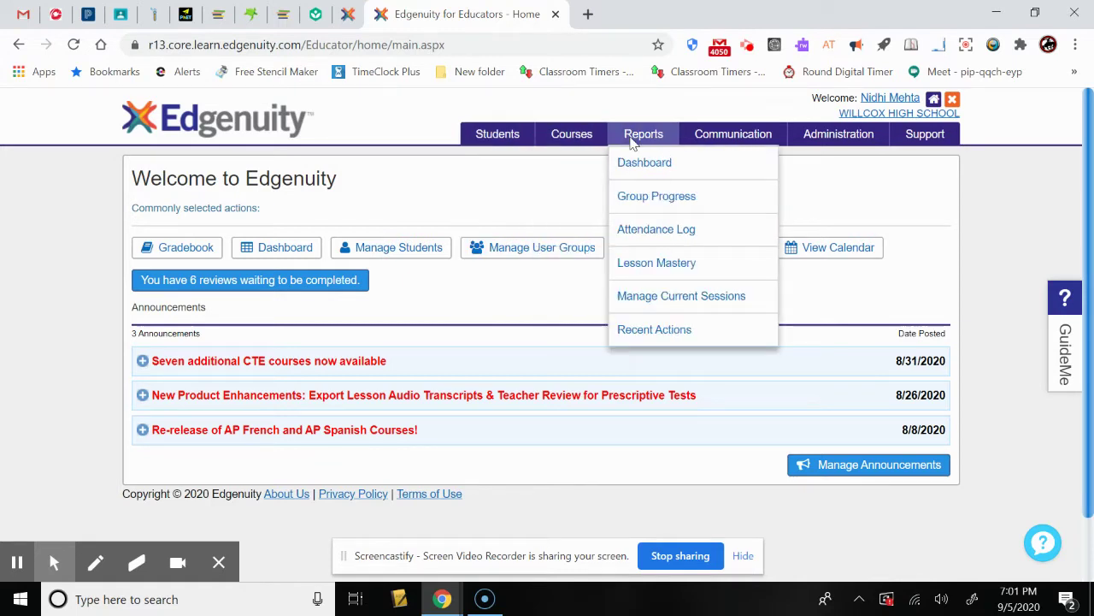
{"action": "mouse_move", "coordinate": [738, 145]}
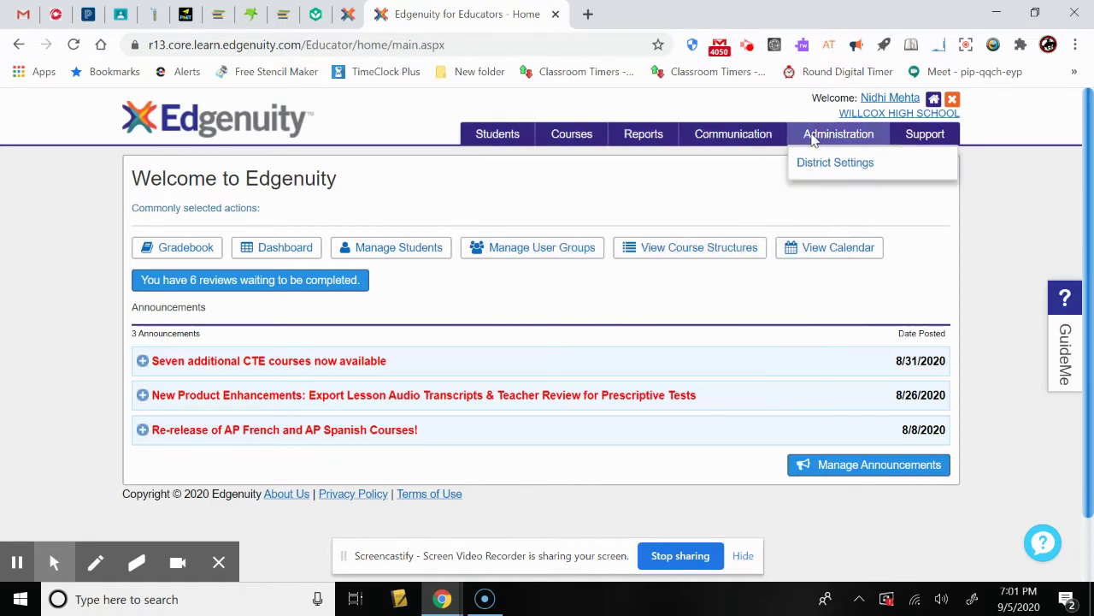
{"action": "mouse_move", "coordinate": [924, 134]}
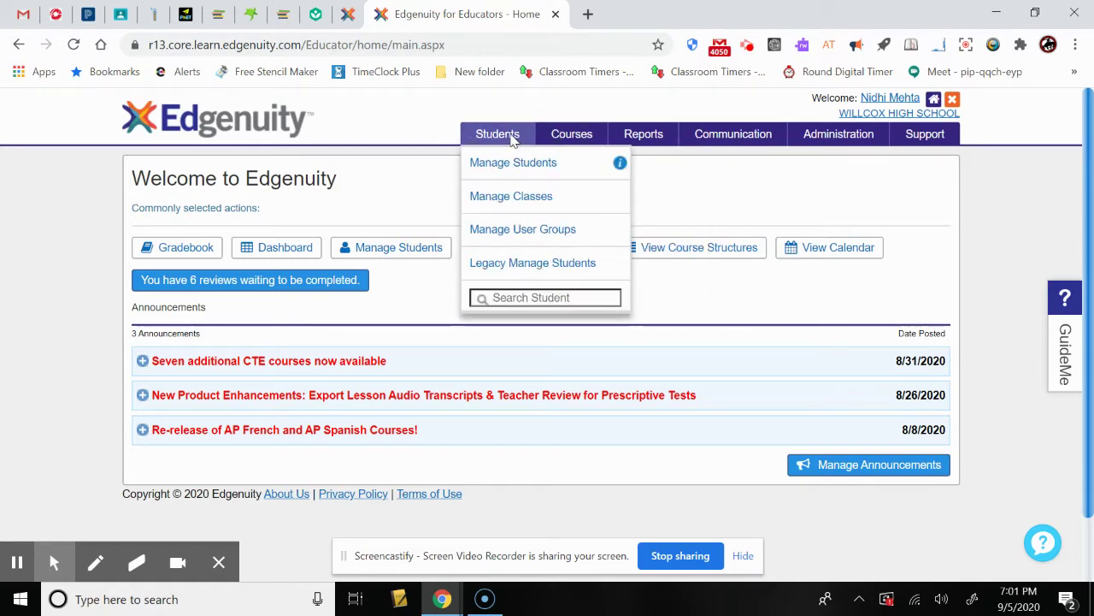
Step: Create a class named Biology 181 in class management, with Science as its subject
{"action": "left_click", "coordinate": [516, 200]}
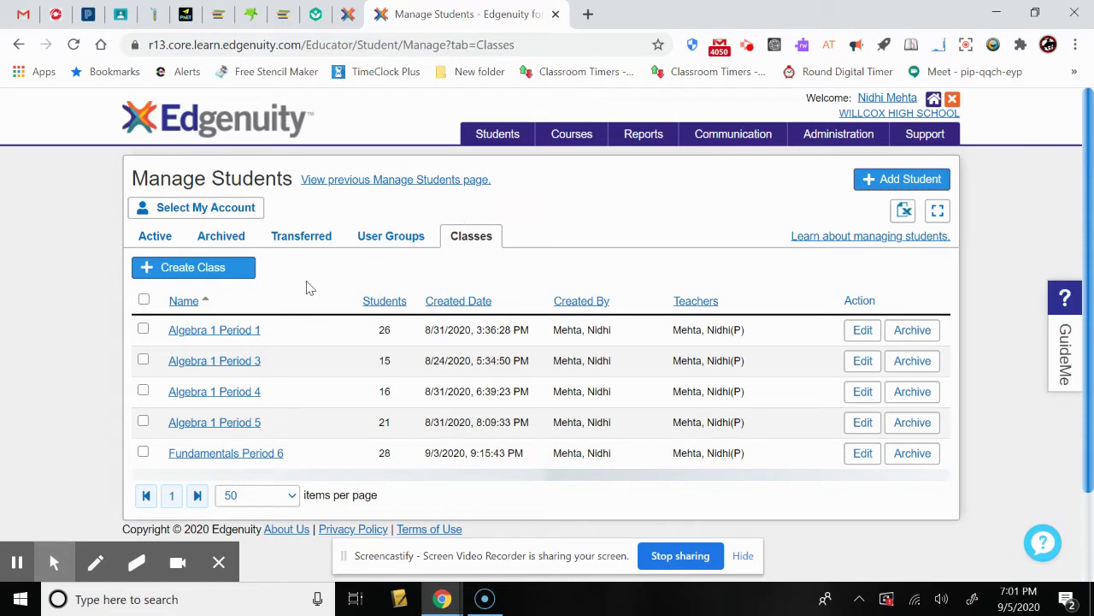
{"action": "left_click_drag", "start_coordinate": [233, 332], "coordinate": [236, 339]}
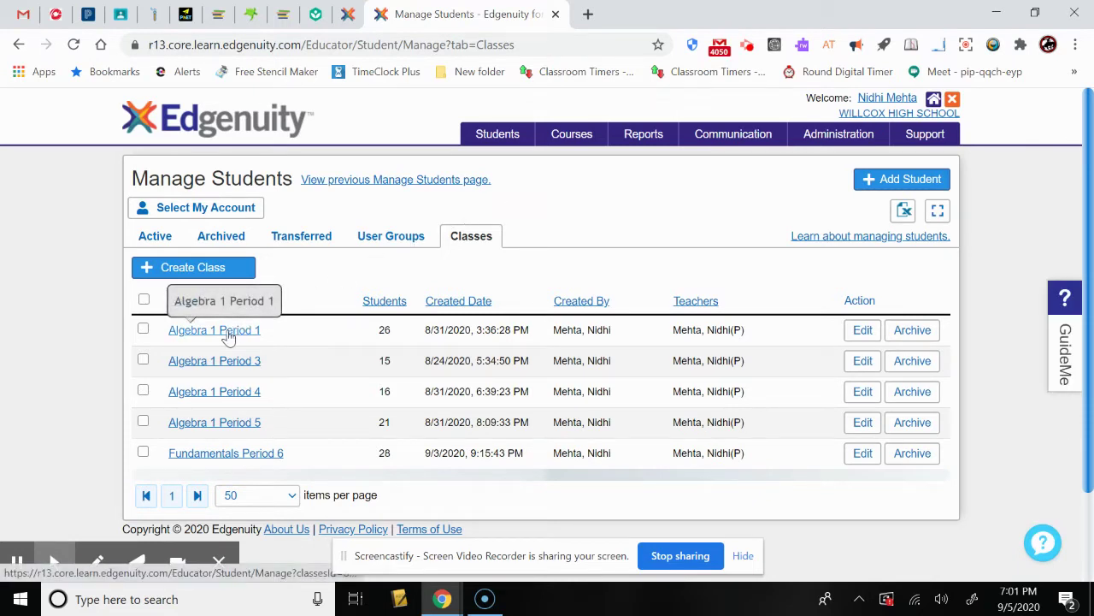
{"action": "left_click", "coordinate": [193, 269]}
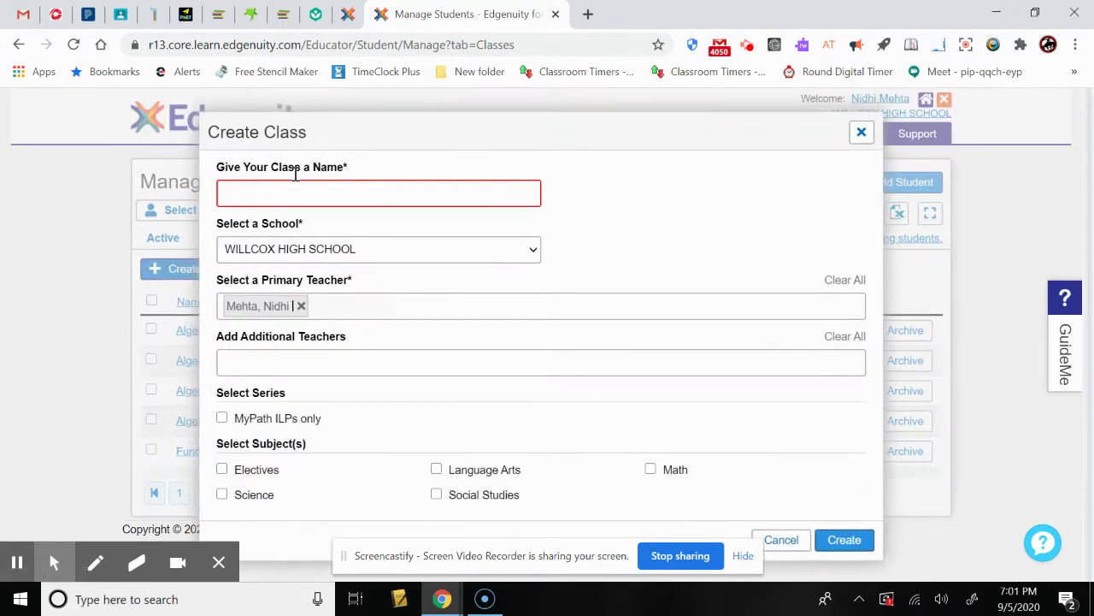
{"action": "left_click", "coordinate": [233, 188]}
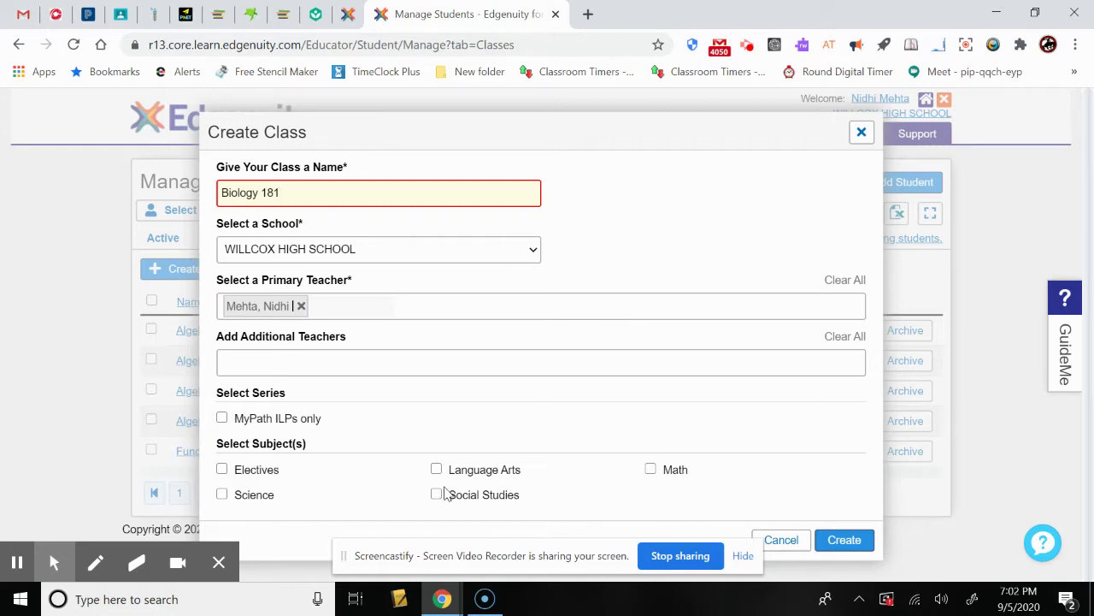
{"action": "left_click", "coordinate": [222, 495]}
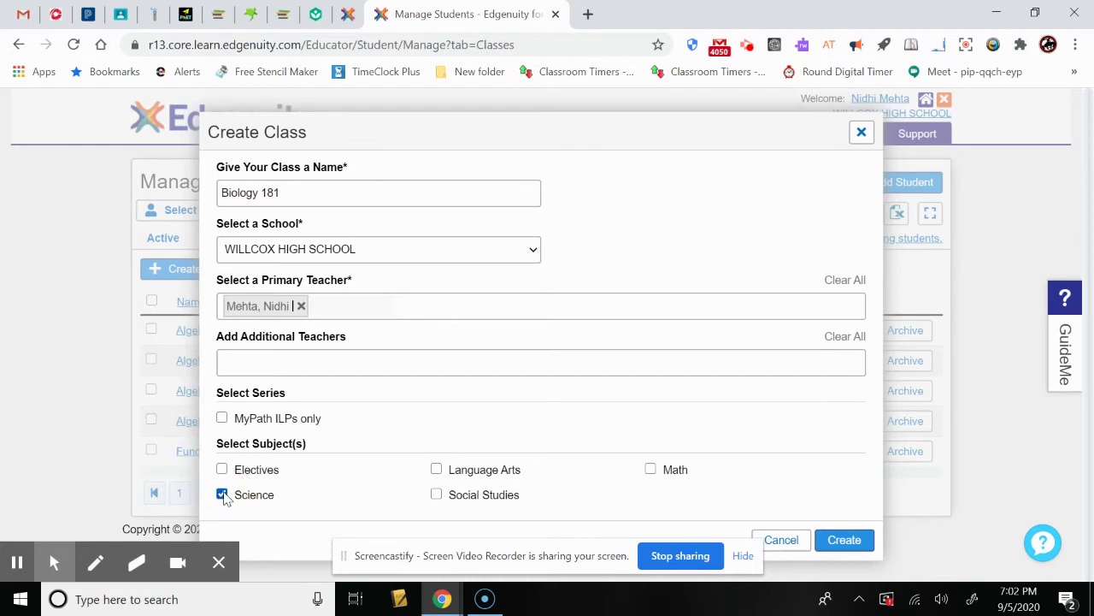
{"action": "left_click", "coordinate": [844, 541]}
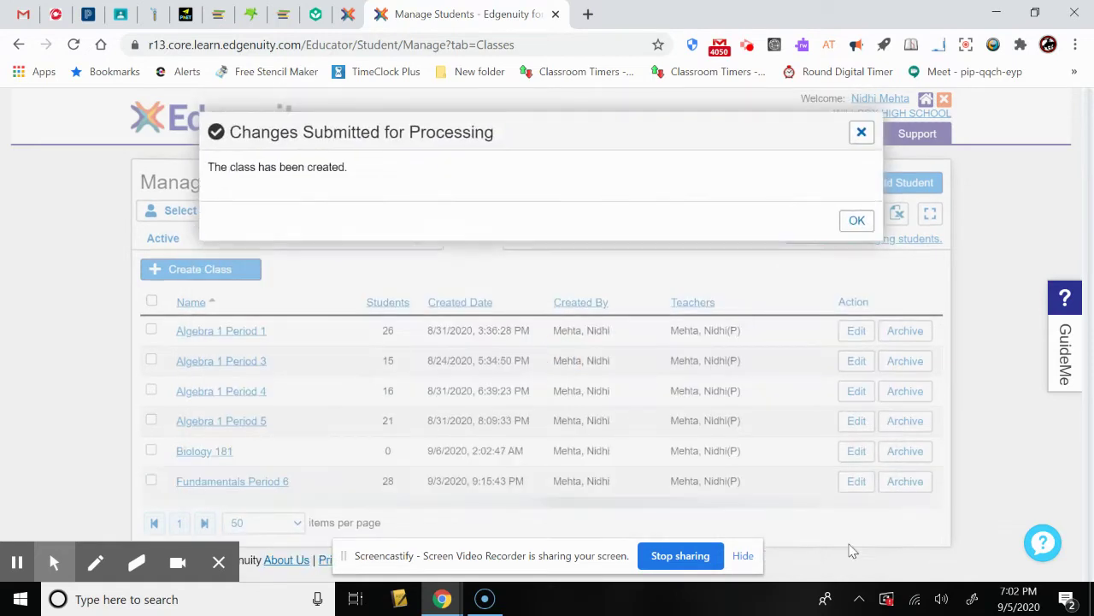
{"action": "left_click", "coordinate": [858, 224]}
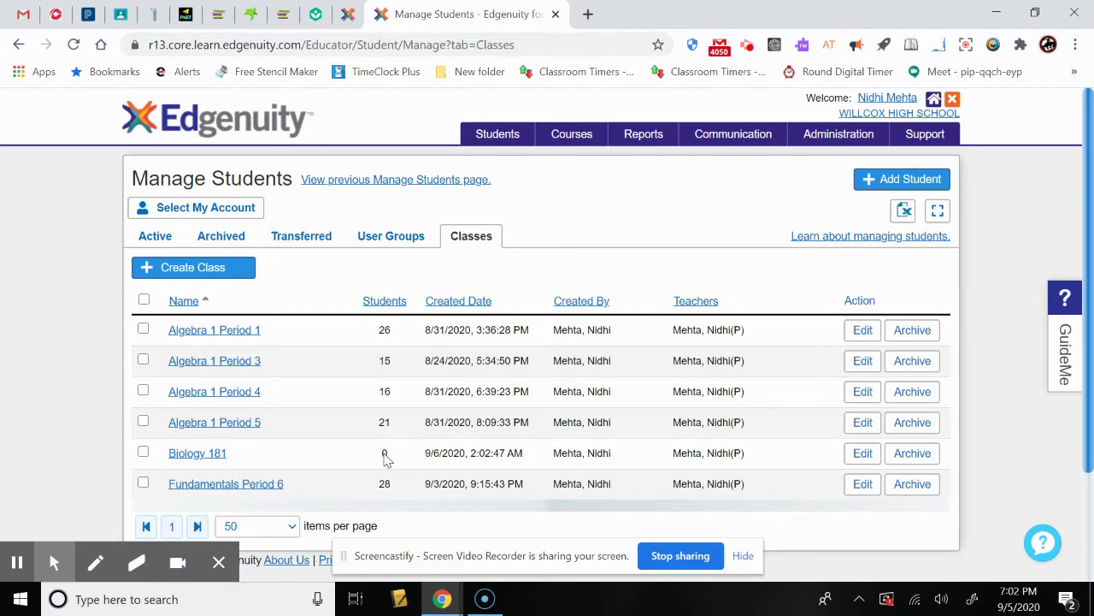
Step: Open the Biology 181 class's student list and clear all filters to show every active student
{"action": "left_click", "coordinate": [195, 458]}
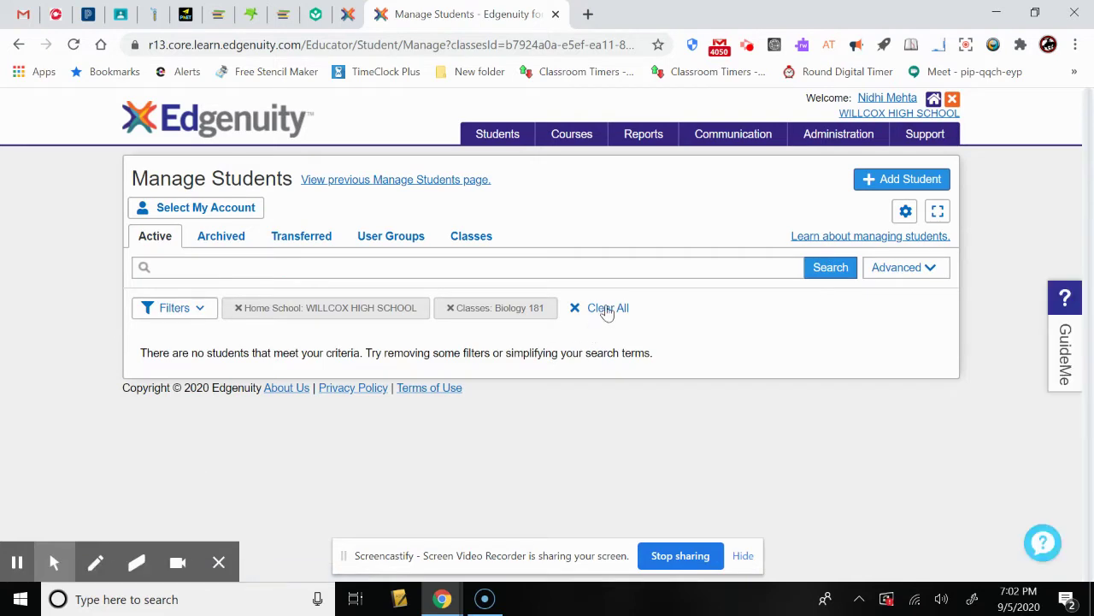
{"action": "left_click", "coordinate": [607, 312]}
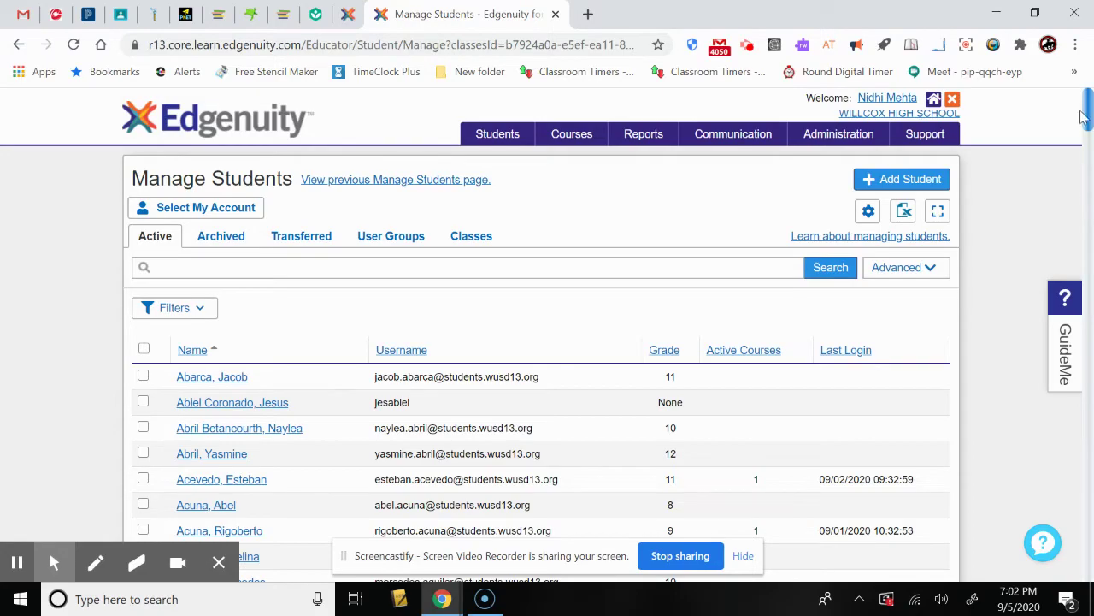
{"action": "mouse_move", "coordinate": [1087, 119]}
{"action": "left_mouse_down"}
{"action": "mouse_move", "coordinate": [1087, 432]}
{"action": "mouse_move", "coordinate": [1088, 126]}
{"action": "left_mouse_up"}
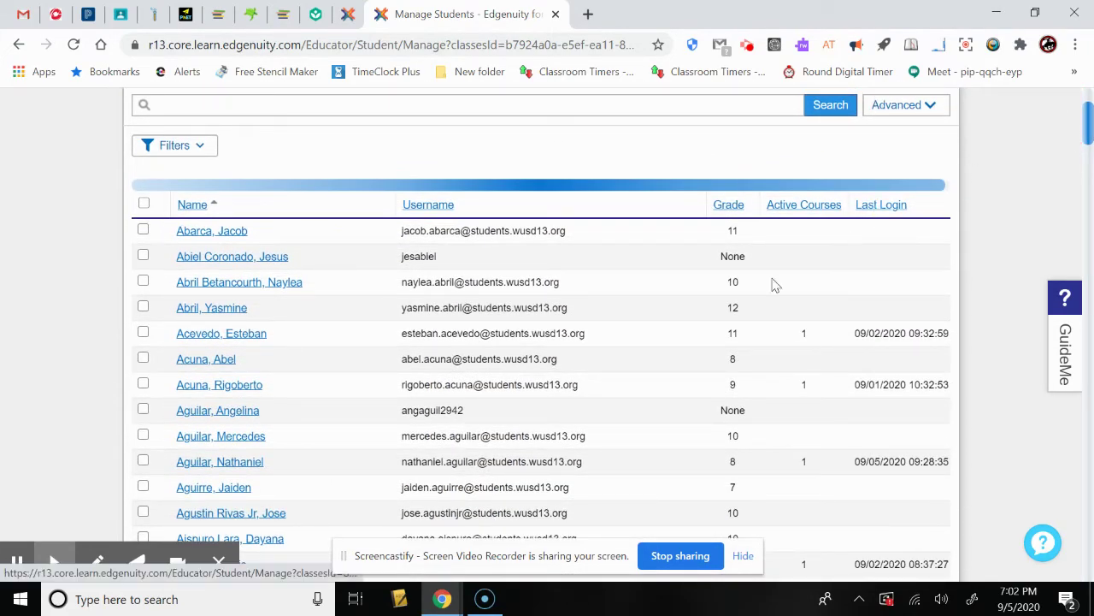
{"action": "scroll", "coordinate": [1074, 128], "scroll_direction": "up", "scroll_amount": 2}
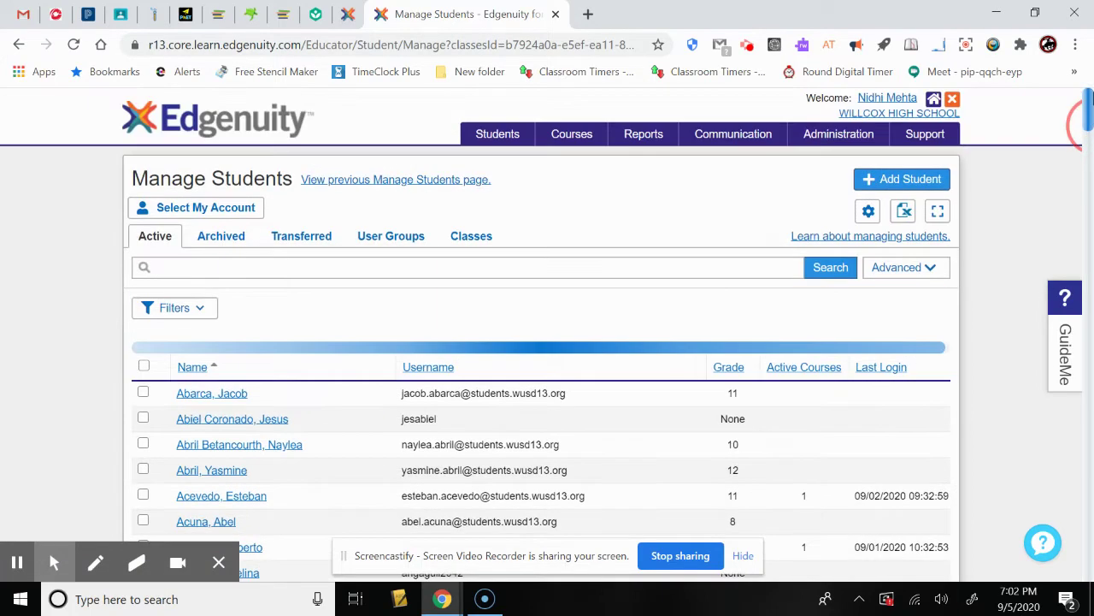
Step: Filter the active students to grade 12
{"action": "left_click", "coordinate": [196, 313]}
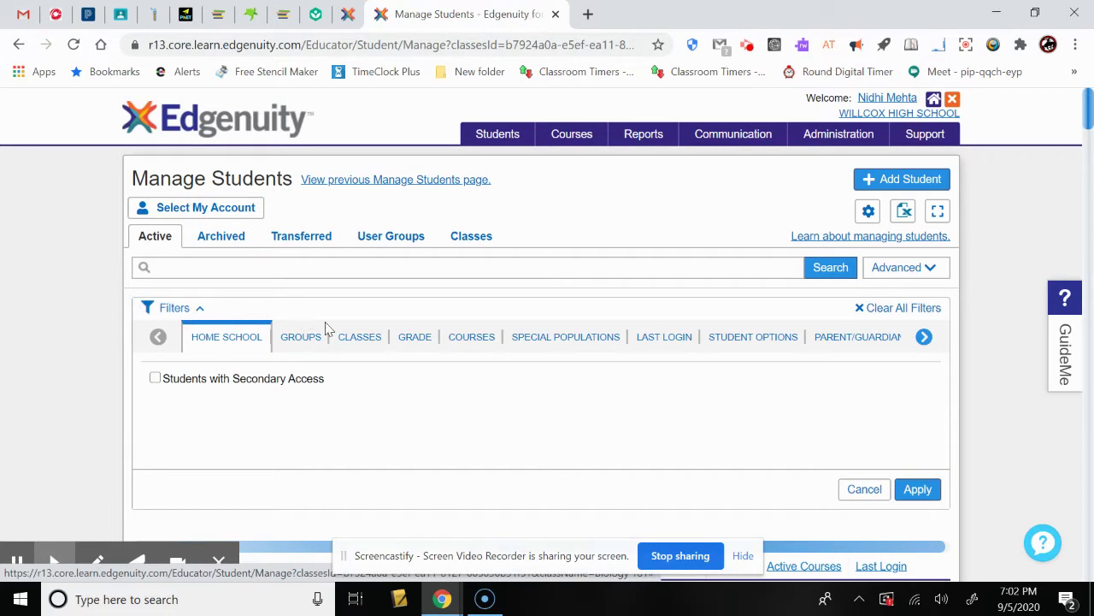
{"action": "left_click", "coordinate": [413, 342]}
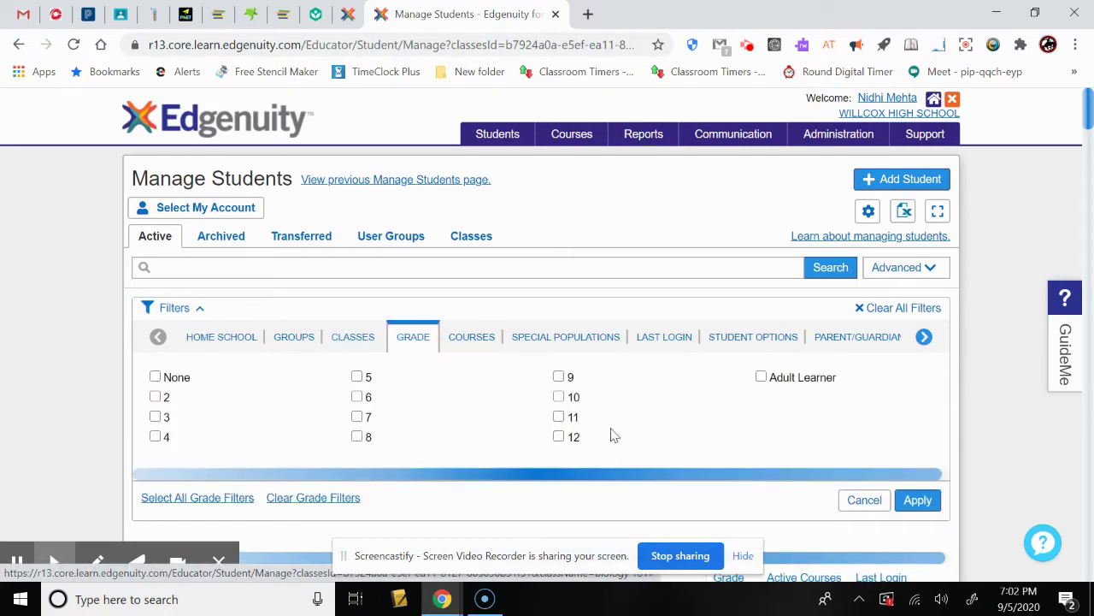
{"action": "left_click", "coordinate": [560, 438]}
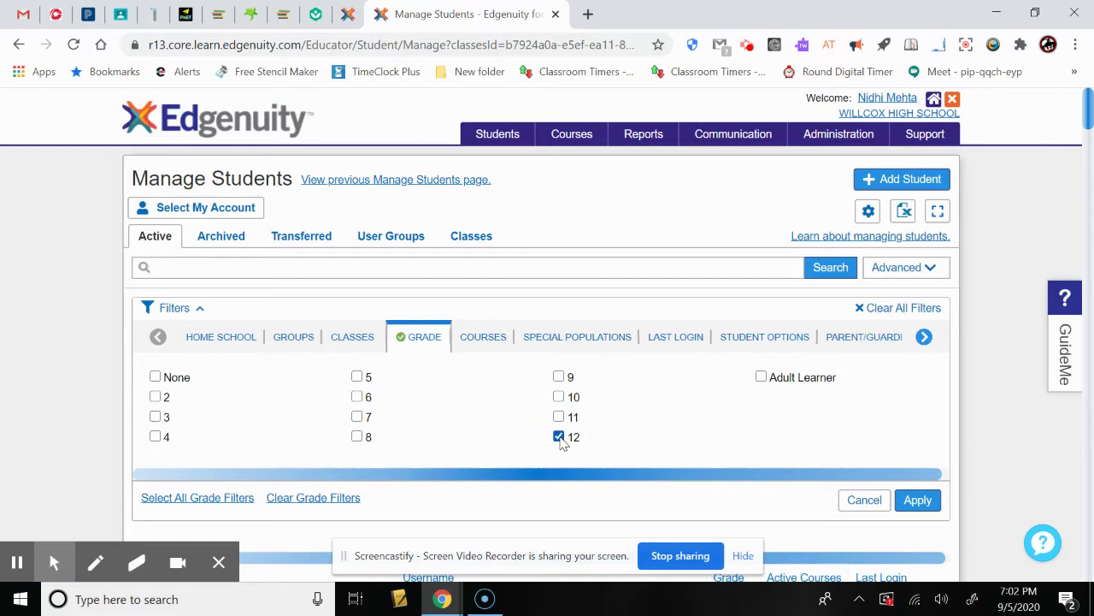
{"action": "left_click", "coordinate": [918, 505]}
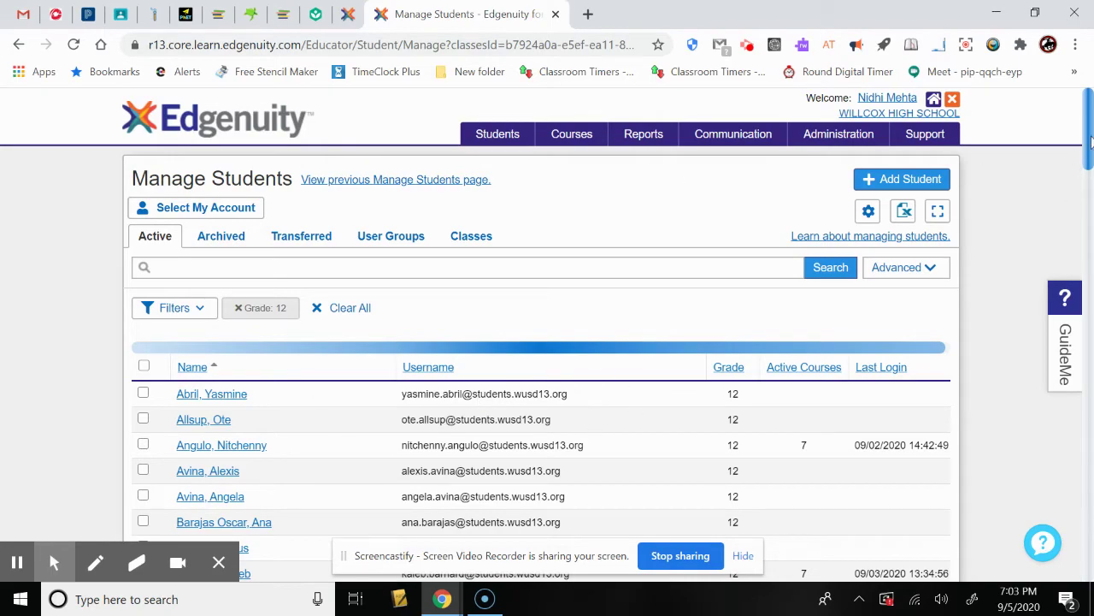
Step: Search the grade 12 students by the wanted student's first name
{"action": "mouse_move", "coordinate": [1091, 141]}
{"action": "left_mouse_down"}
{"action": "mouse_move", "coordinate": [1091, 384]}
{"action": "mouse_move", "coordinate": [1091, 119]}
{"action": "left_mouse_up"}
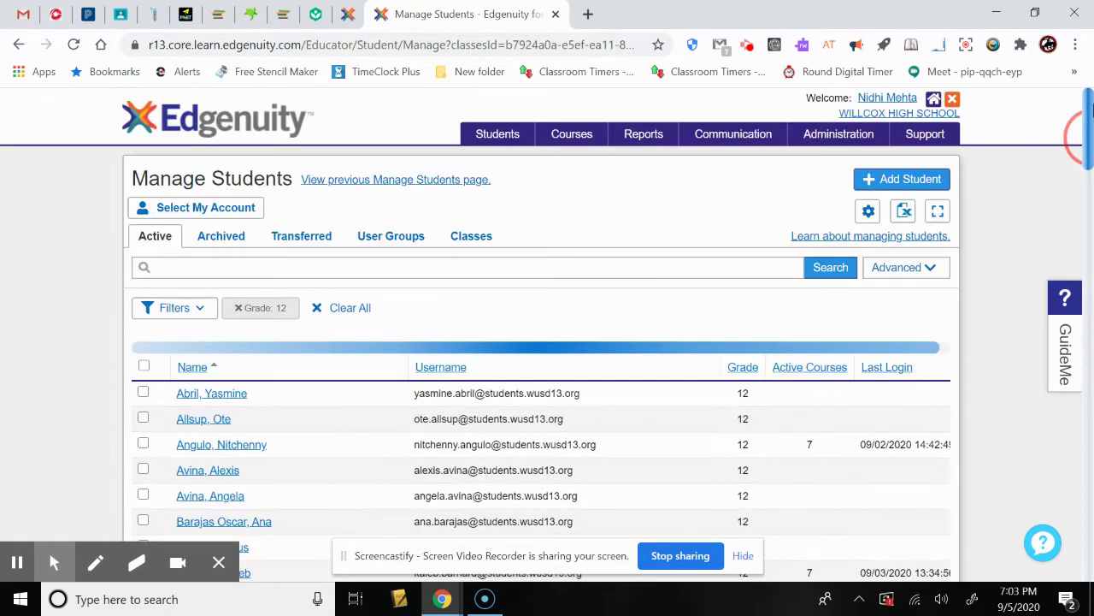
{"action": "left_click", "coordinate": [171, 266]}
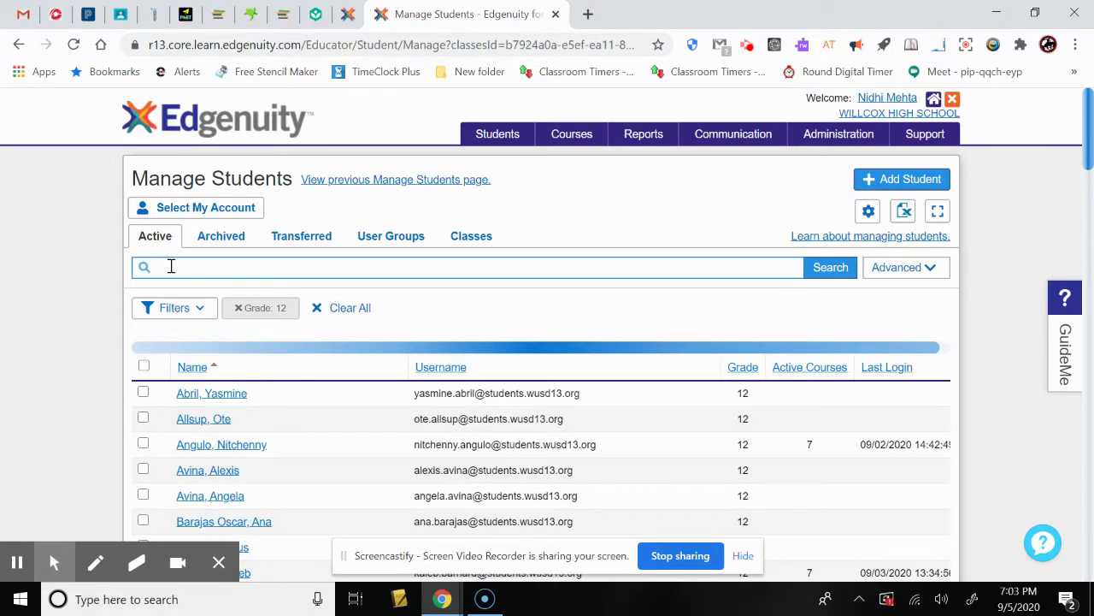
{"action": "left_click", "coordinate": [171, 265]}
{"action": "left_click", "coordinate": [829, 271]}
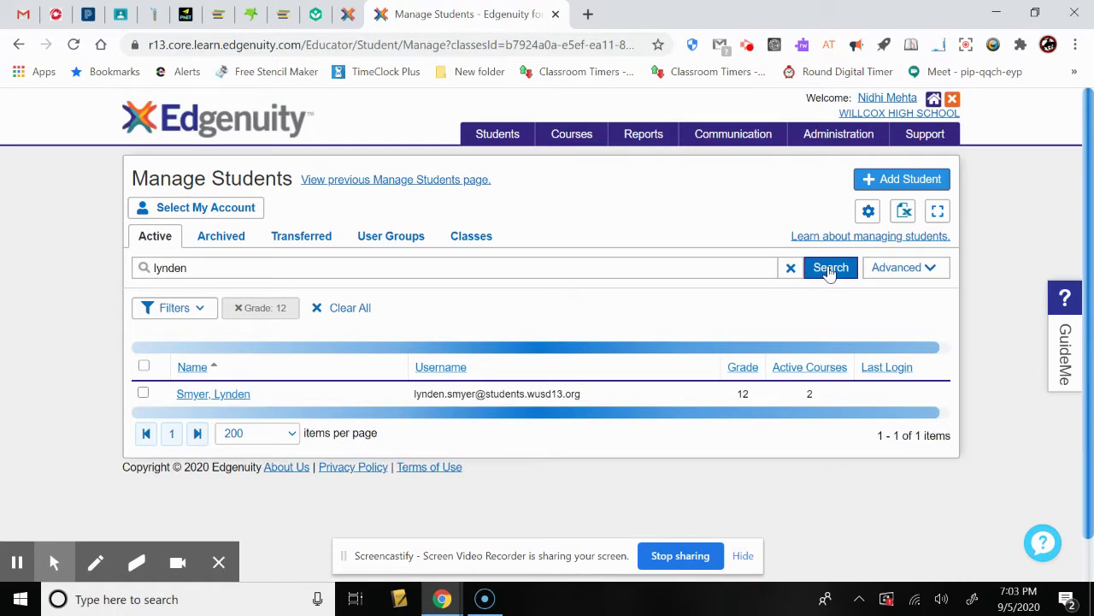
Step: Add the student found by the search to the Biology 181 class and return to the class list
{"action": "left_click", "coordinate": [143, 395]}
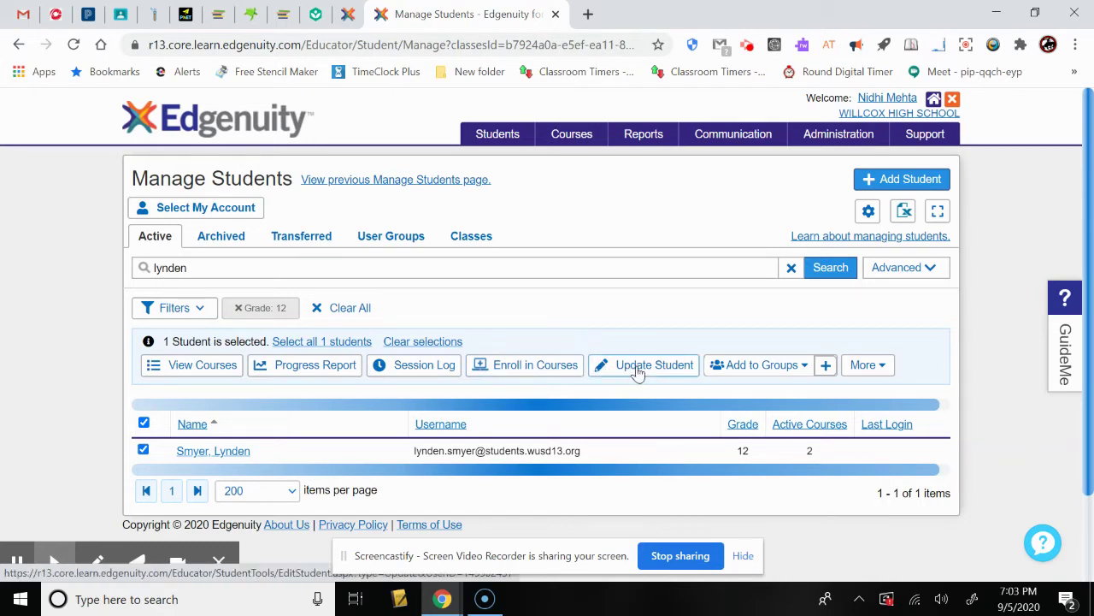
{"action": "left_click", "coordinate": [885, 369]}
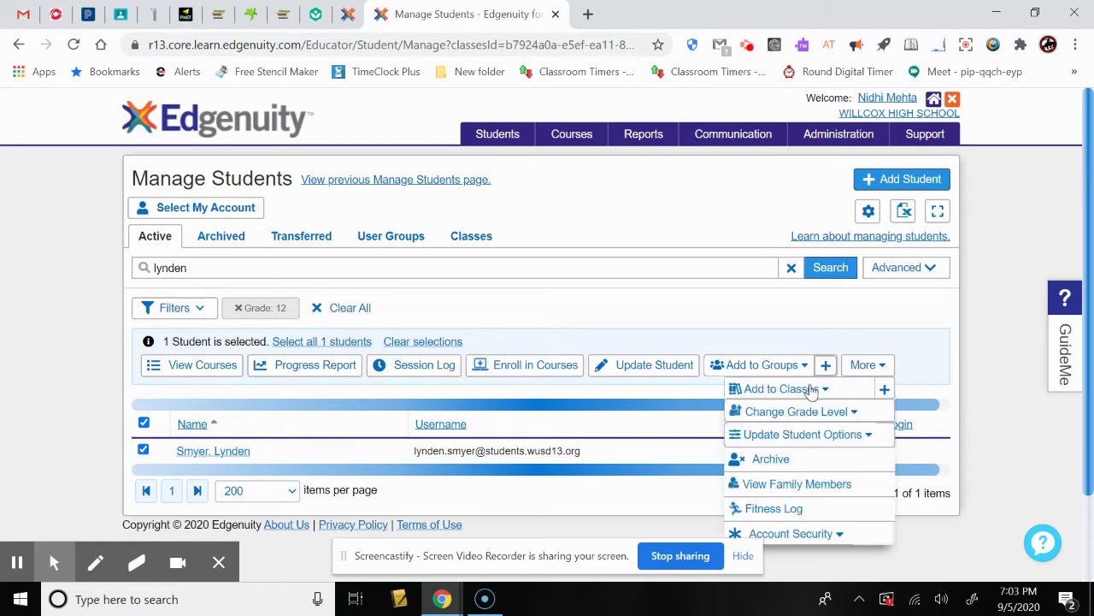
{"action": "left_click", "coordinate": [804, 392]}
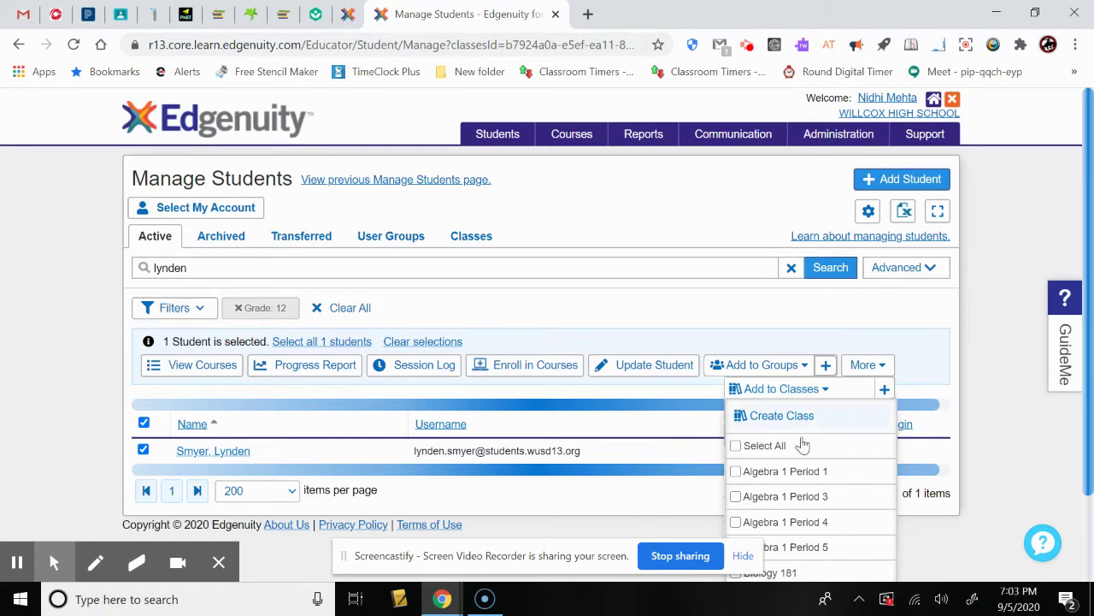
{"action": "left_click", "coordinate": [792, 575]}
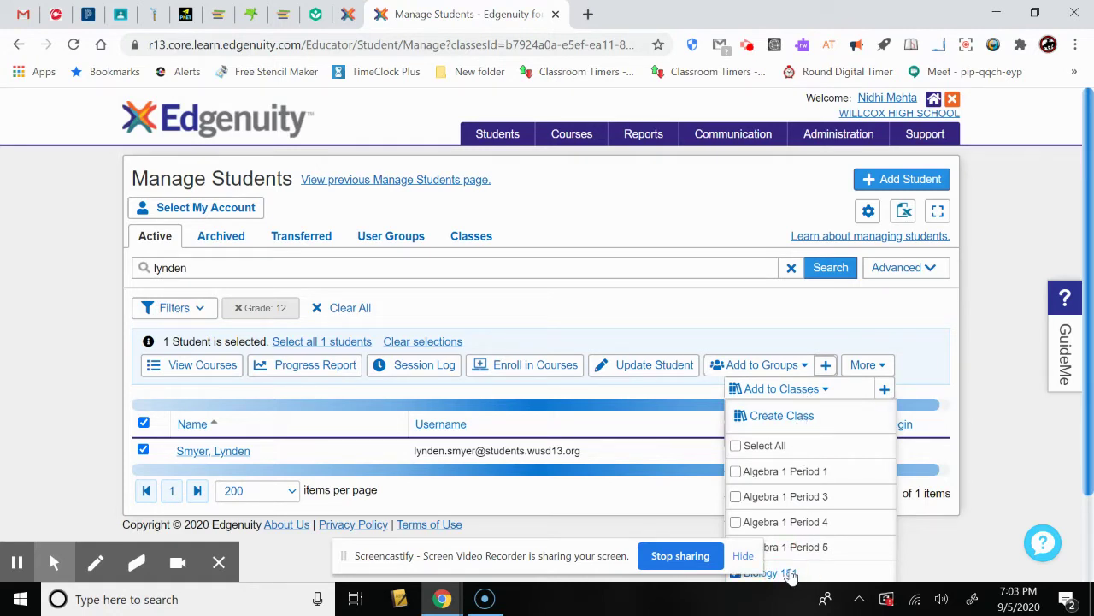
{"action": "left_click", "coordinate": [885, 391]}
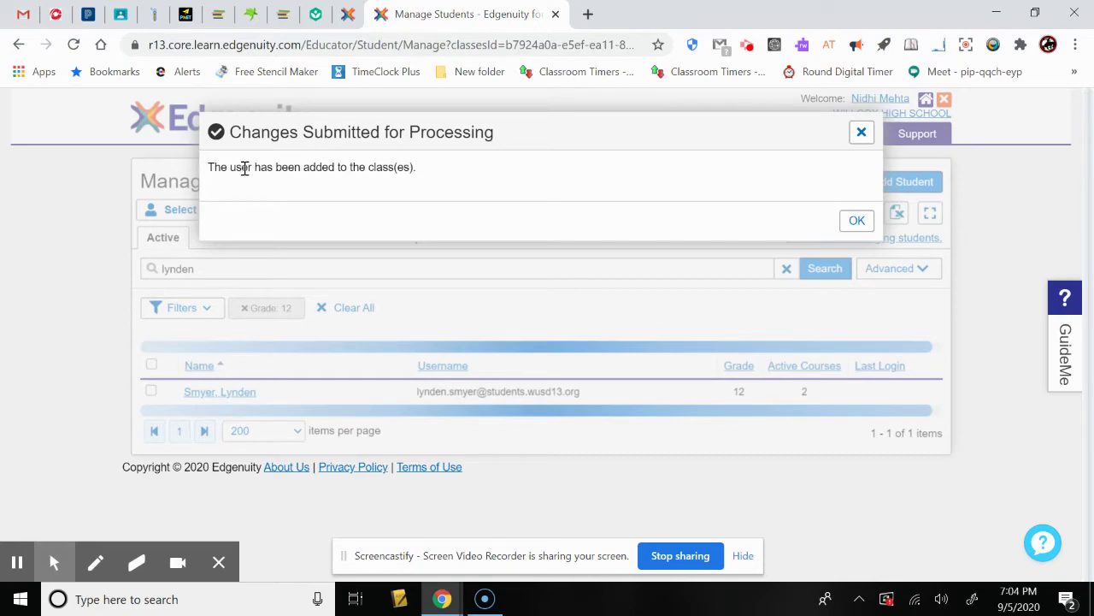
{"action": "left_click", "coordinate": [856, 223]}
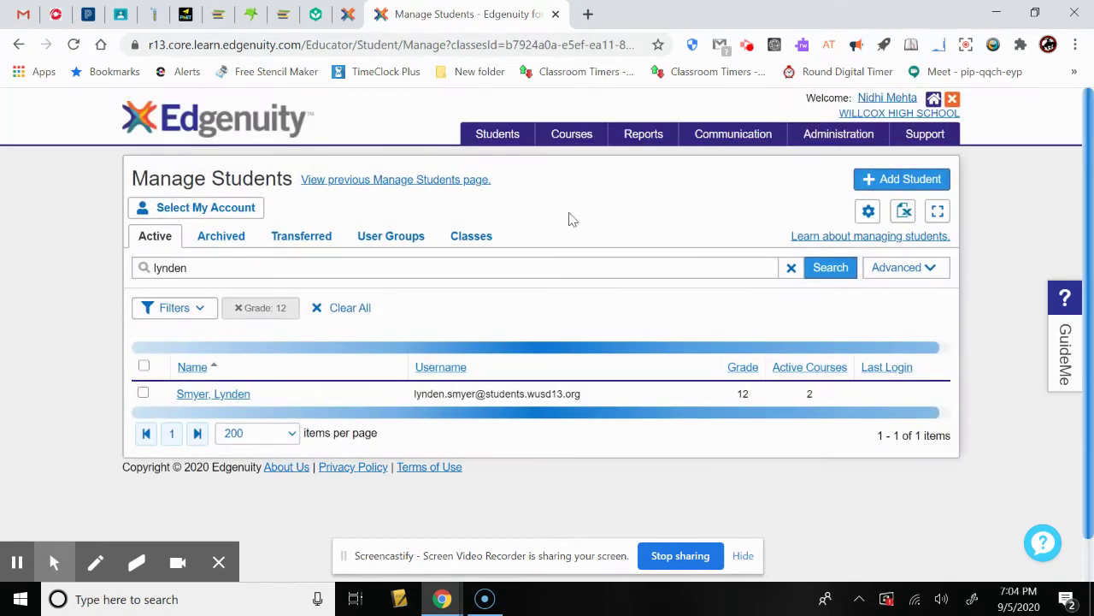
{"action": "mouse_move", "coordinate": [484, 151]}
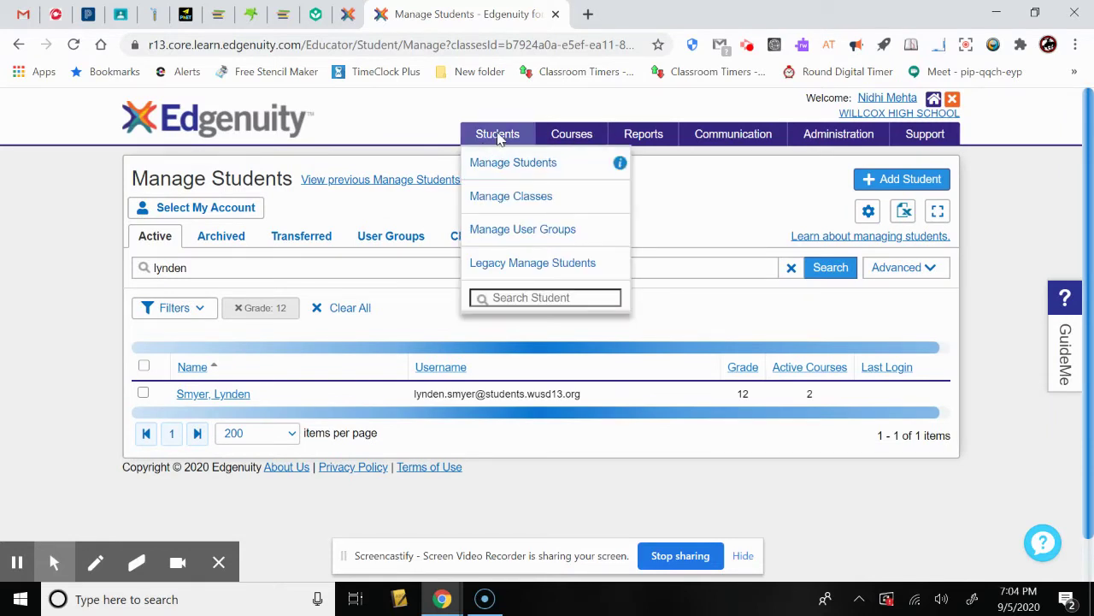
{"action": "left_click", "coordinate": [516, 201]}
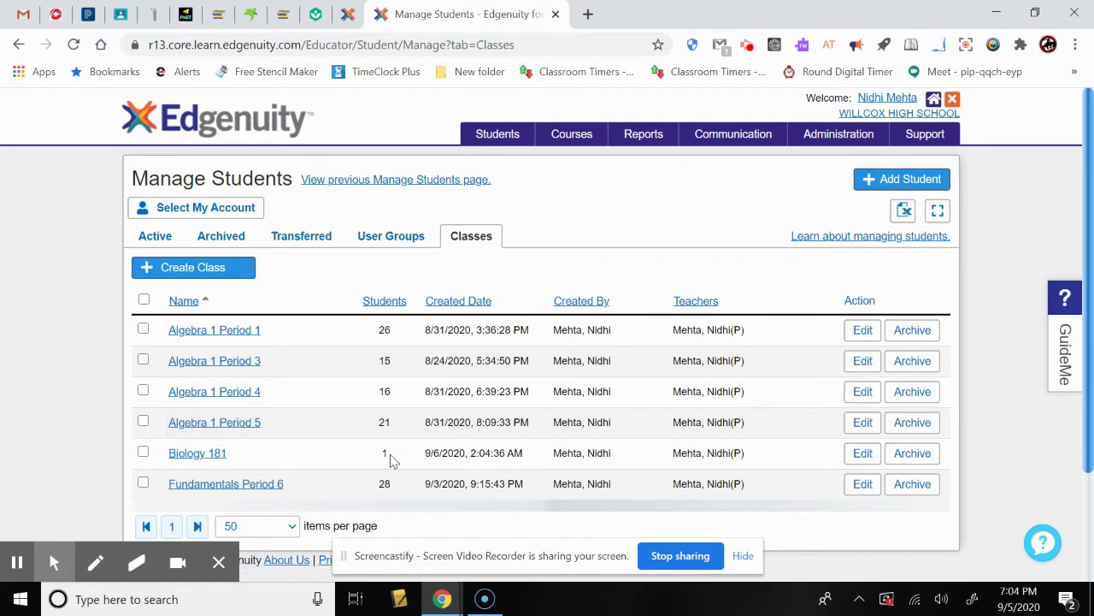
Step: Open the Biology 181 class's student list and show the enrolled student's courses
{"action": "left_click", "coordinate": [205, 453]}
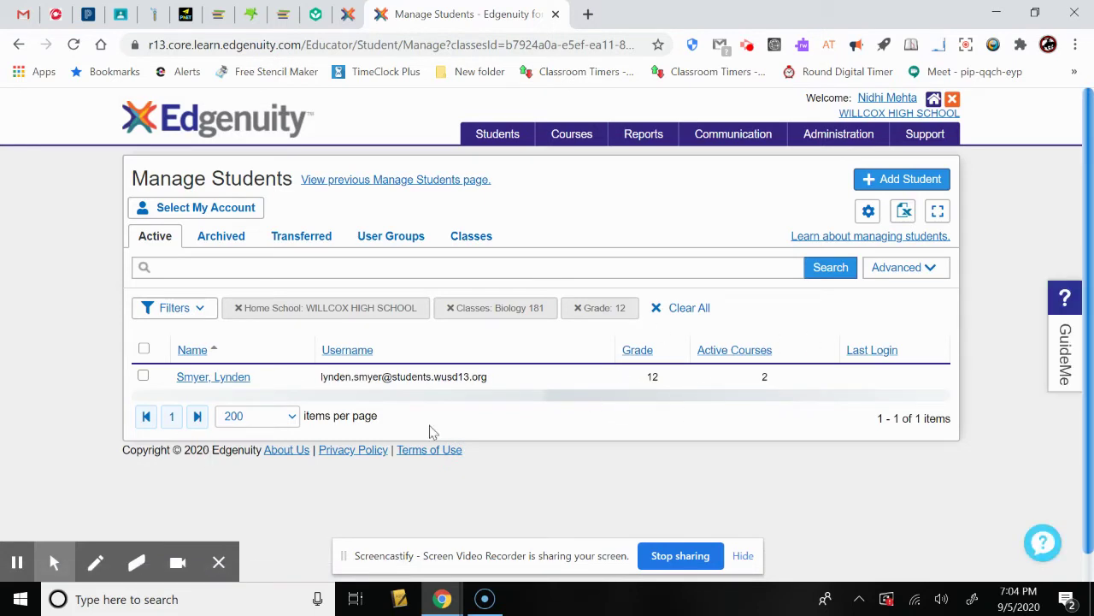
{"action": "left_click", "coordinate": [216, 381]}
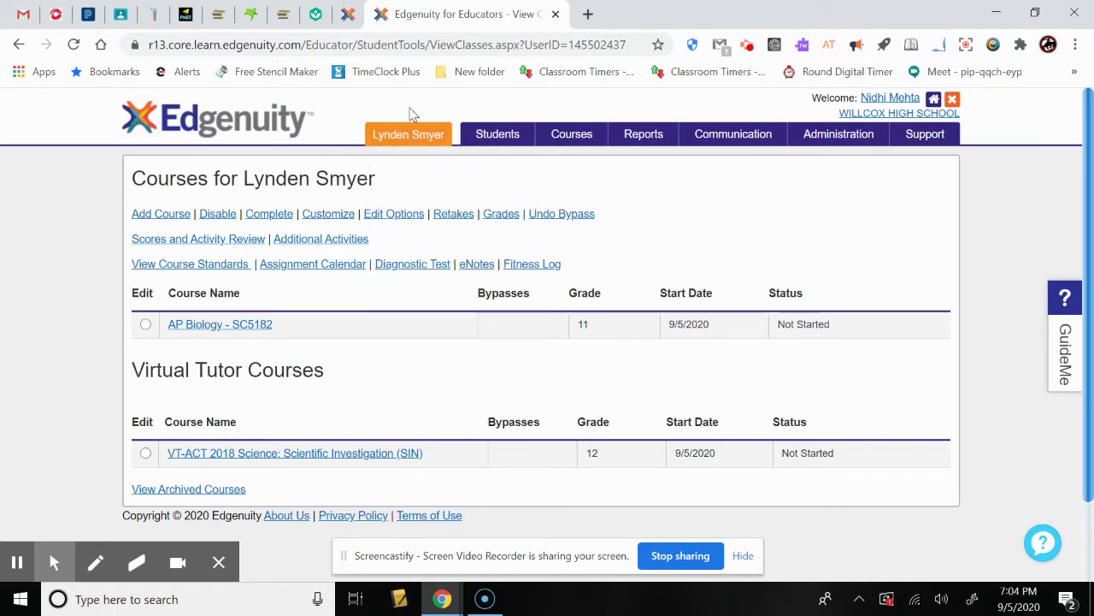
{"action": "mouse_move", "coordinate": [411, 120]}
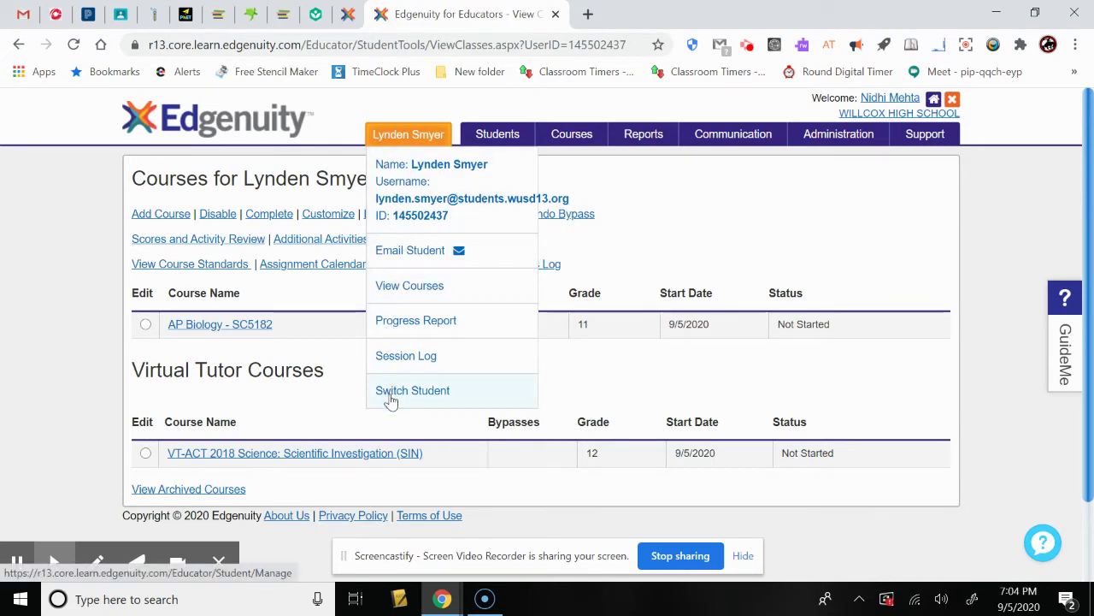
Step: Start adding a course for the student and search the available courses for subject Science and grade level 12th
{"action": "left_click", "coordinate": [156, 218]}
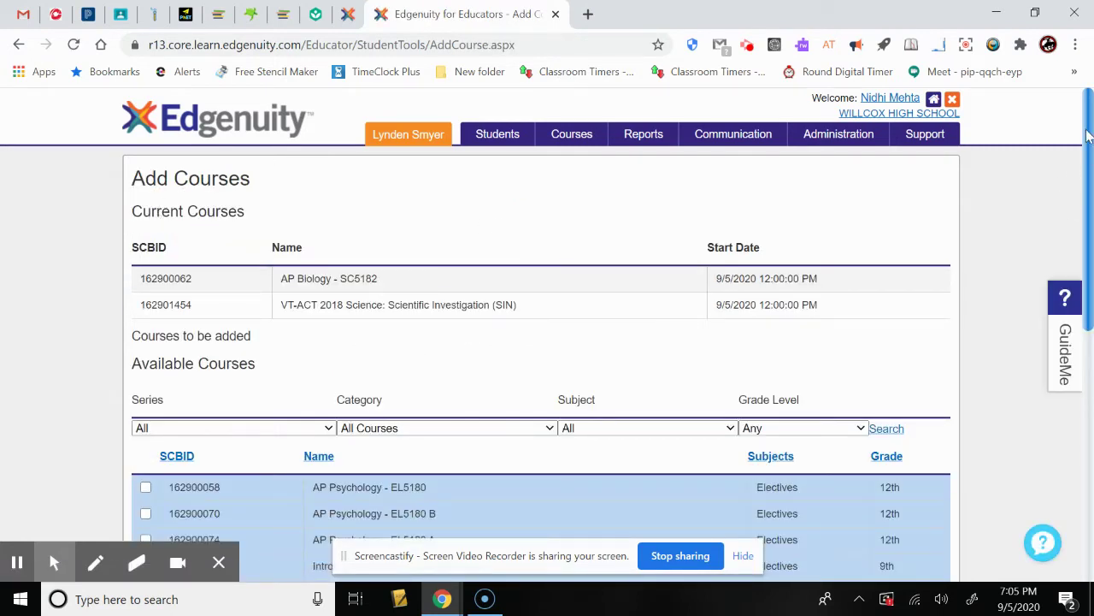
{"action": "left_click_drag", "start_coordinate": [1090, 141], "coordinate": [1091, 192]}
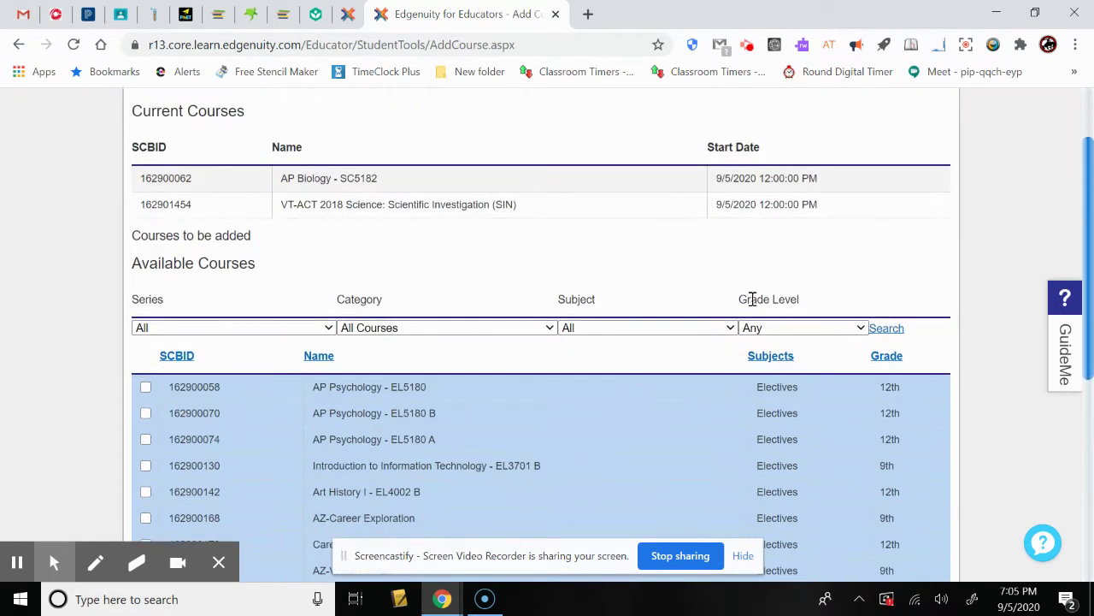
{"action": "left_click", "coordinate": [672, 329]}
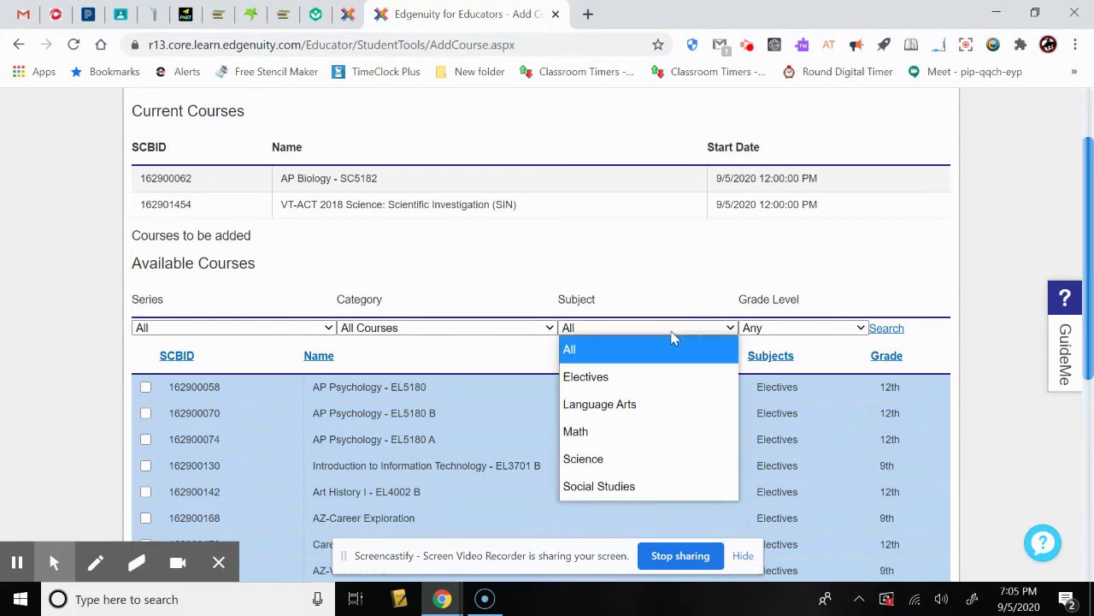
{"action": "left_click", "coordinate": [612, 458]}
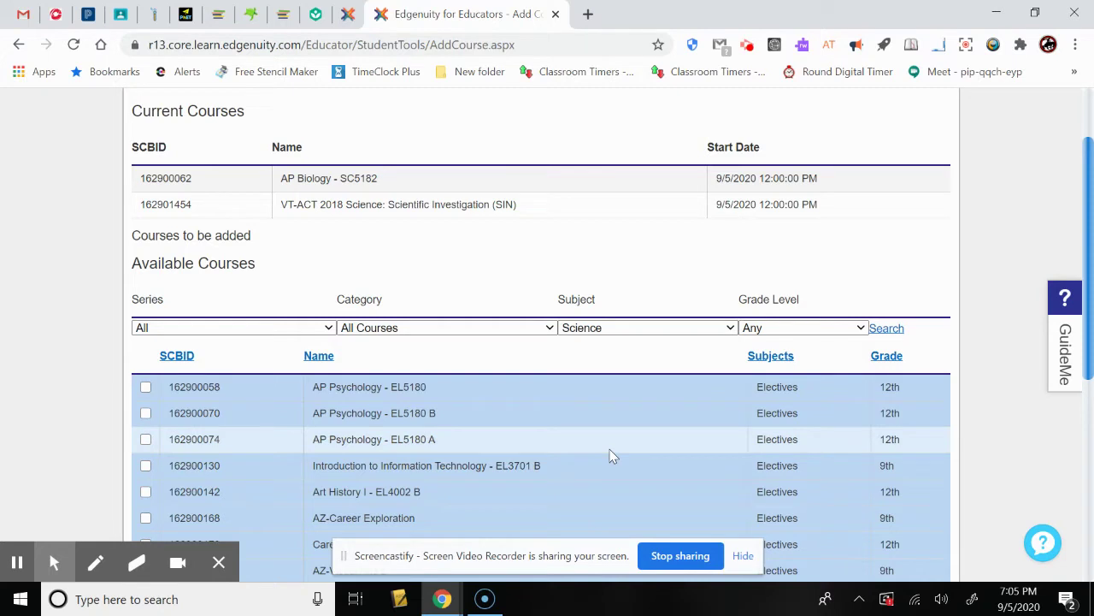
{"action": "left_click", "coordinate": [841, 332]}
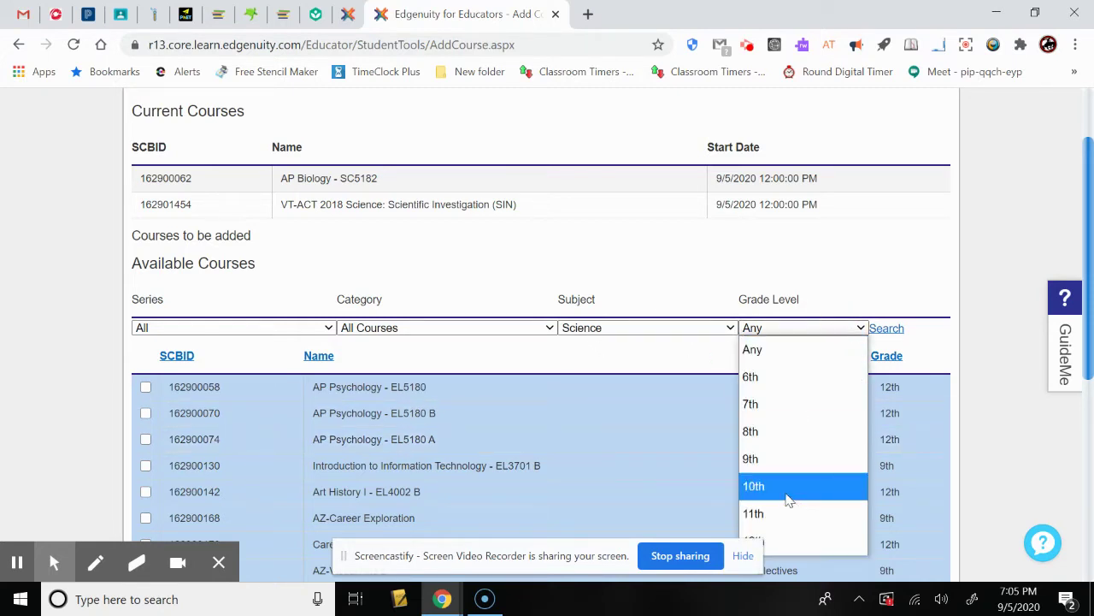
{"action": "left_click", "coordinate": [786, 544]}
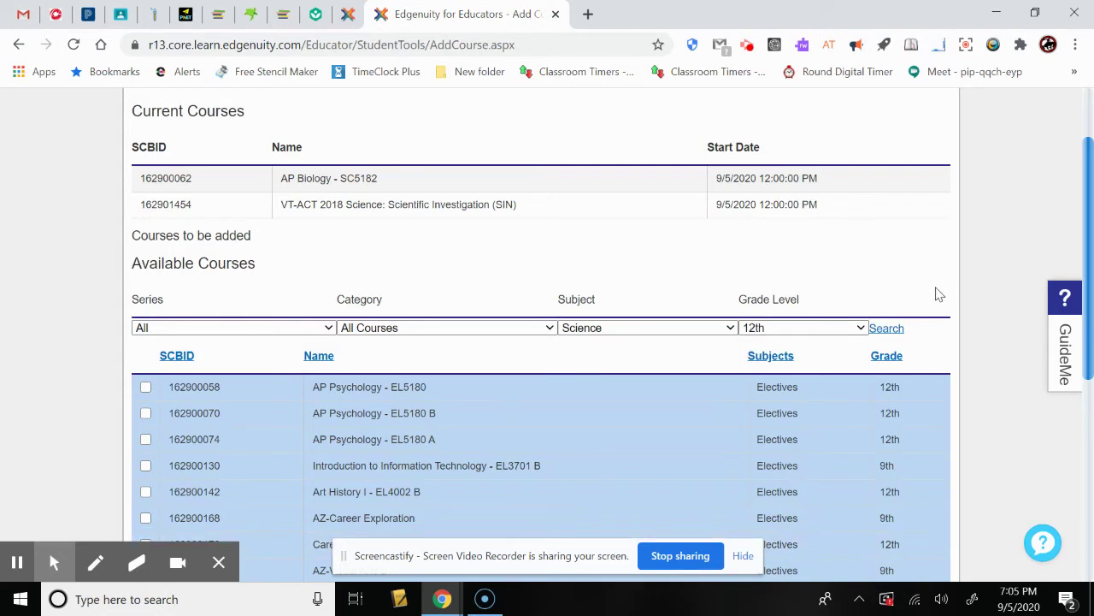
{"action": "left_click", "coordinate": [887, 330]}
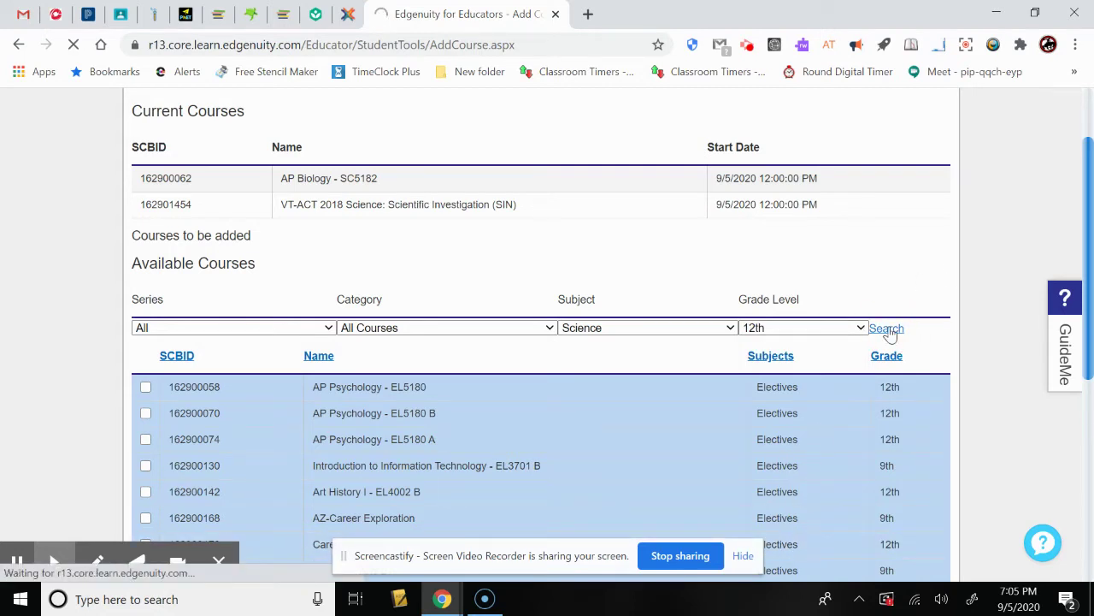
Step: Select the VT-ACT 2018 Science course from the search results and submit it as an added course for the student
{"action": "left_click", "coordinate": [1090, 243]}
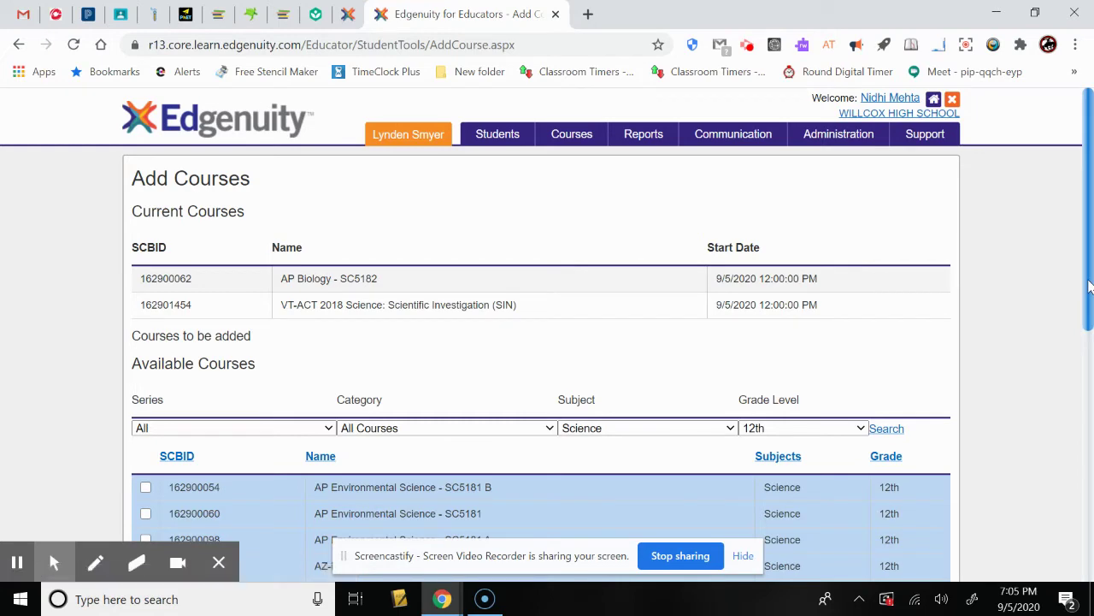
{"action": "left_click_drag", "start_coordinate": [1088, 288], "coordinate": [1091, 475]}
{"action": "mouse_move", "coordinate": [48, 487]}
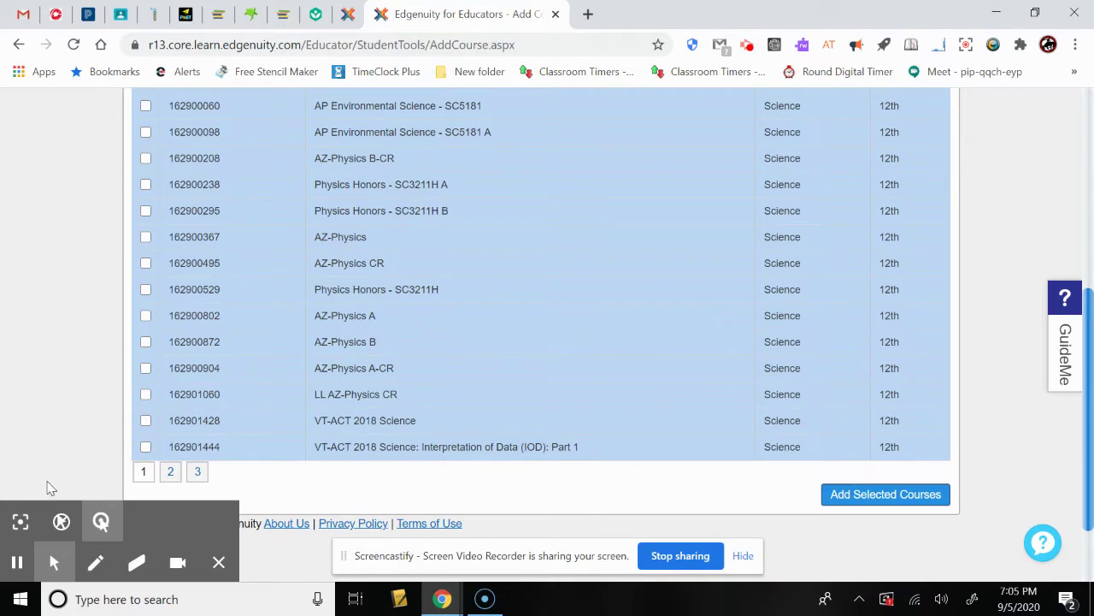
{"action": "left_click", "coordinate": [146, 420]}
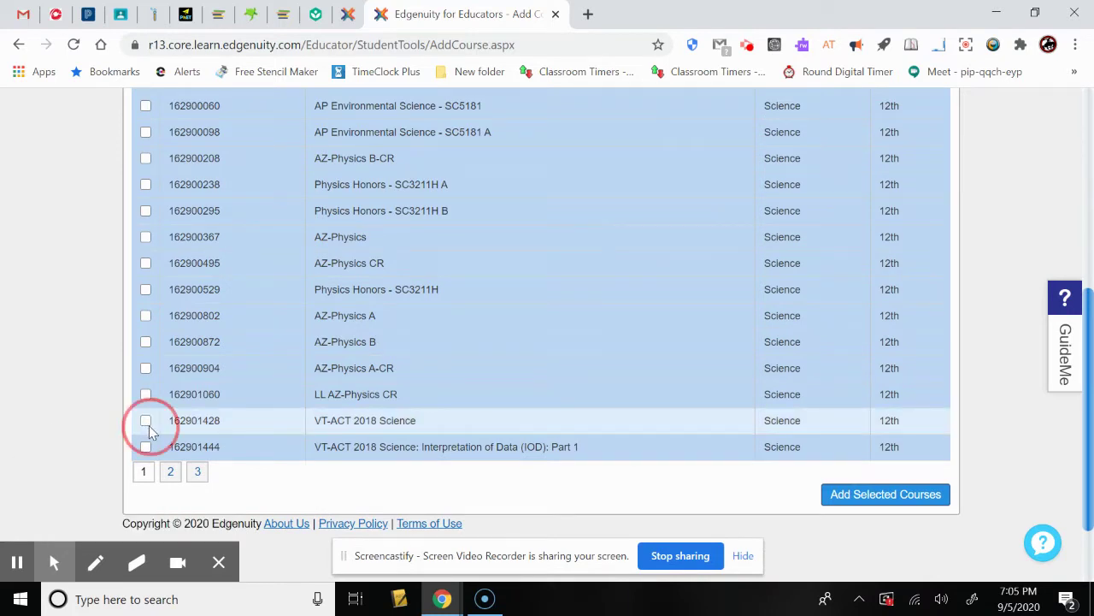
{"action": "left_click", "coordinate": [914, 502]}
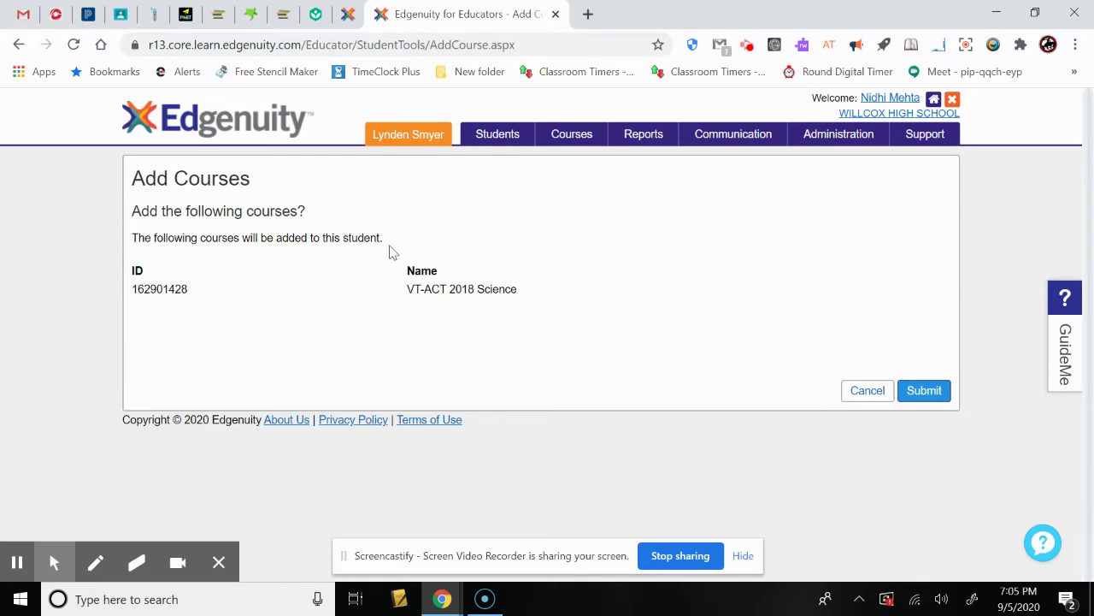
{"action": "left_click", "coordinate": [925, 392]}
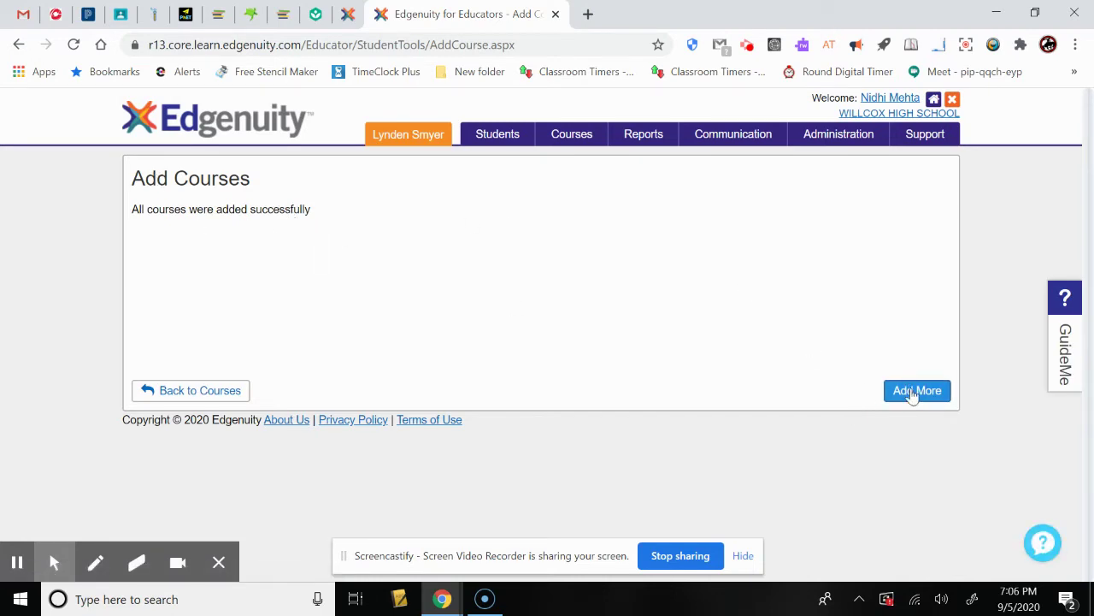
Step: Return to the Biology 181 class through the class management page and check the student's updated course list
{"action": "mouse_move", "coordinate": [395, 141]}
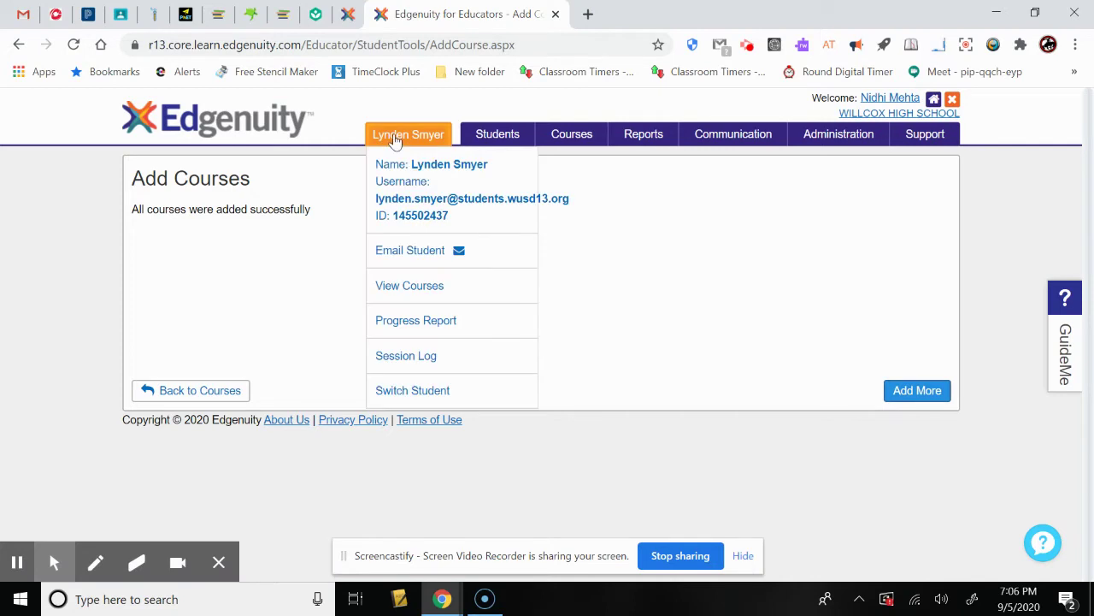
{"action": "mouse_move", "coordinate": [512, 127]}
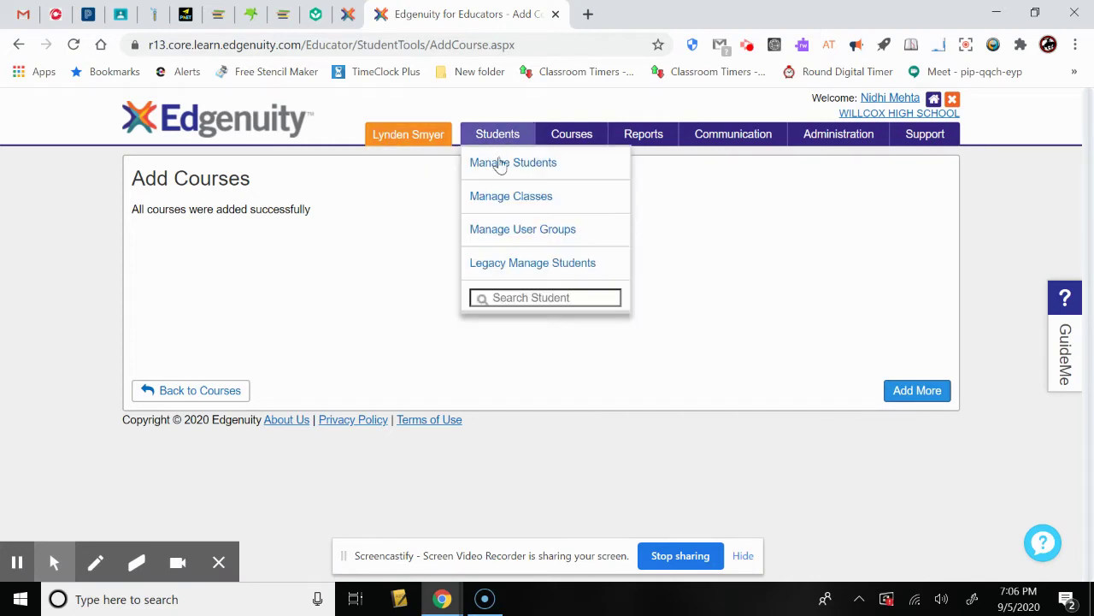
{"action": "left_click", "coordinate": [498, 210]}
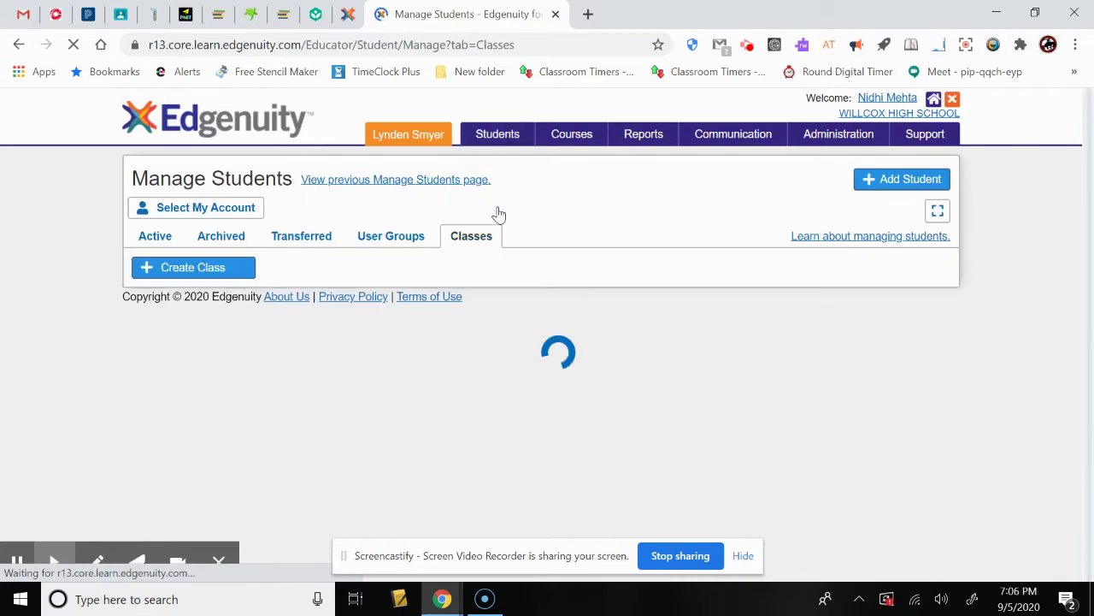
{"action": "left_click", "coordinate": [199, 454]}
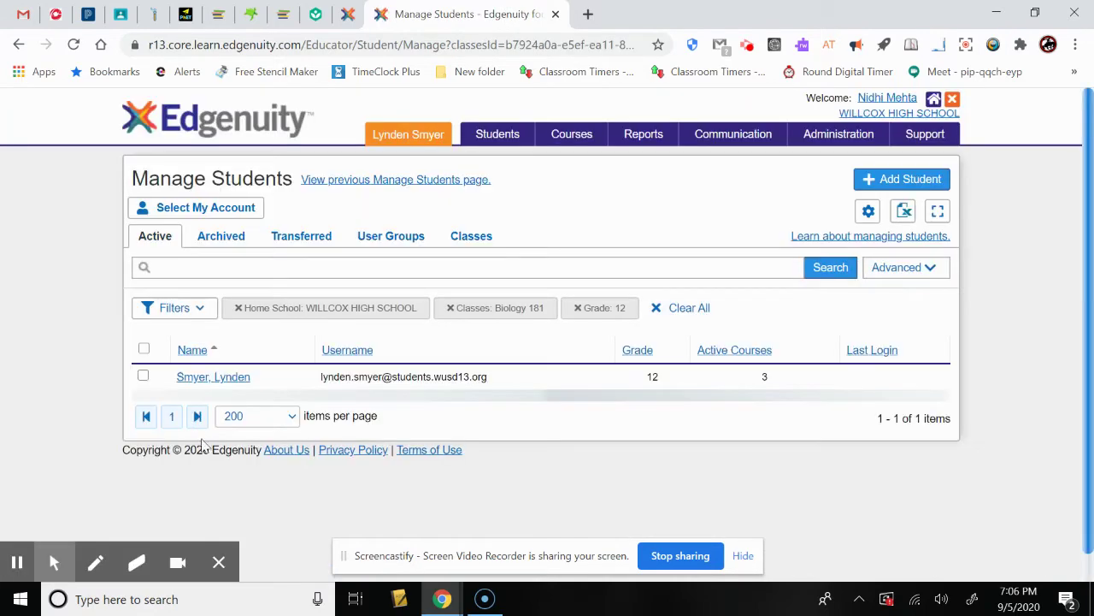
{"action": "left_click", "coordinate": [224, 381]}
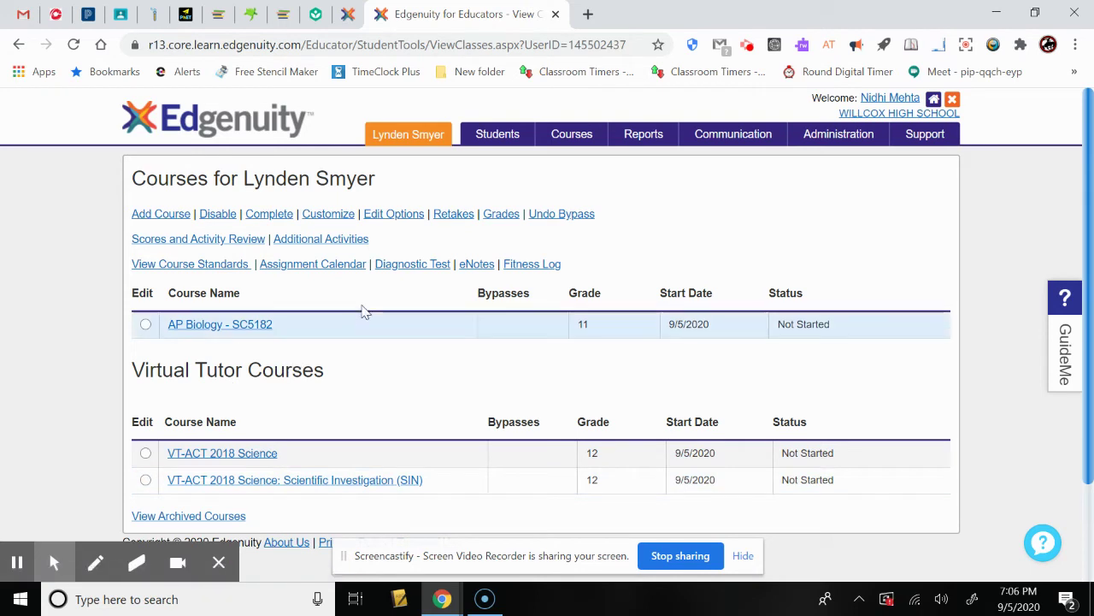
{"action": "mouse_move", "coordinate": [398, 143]}
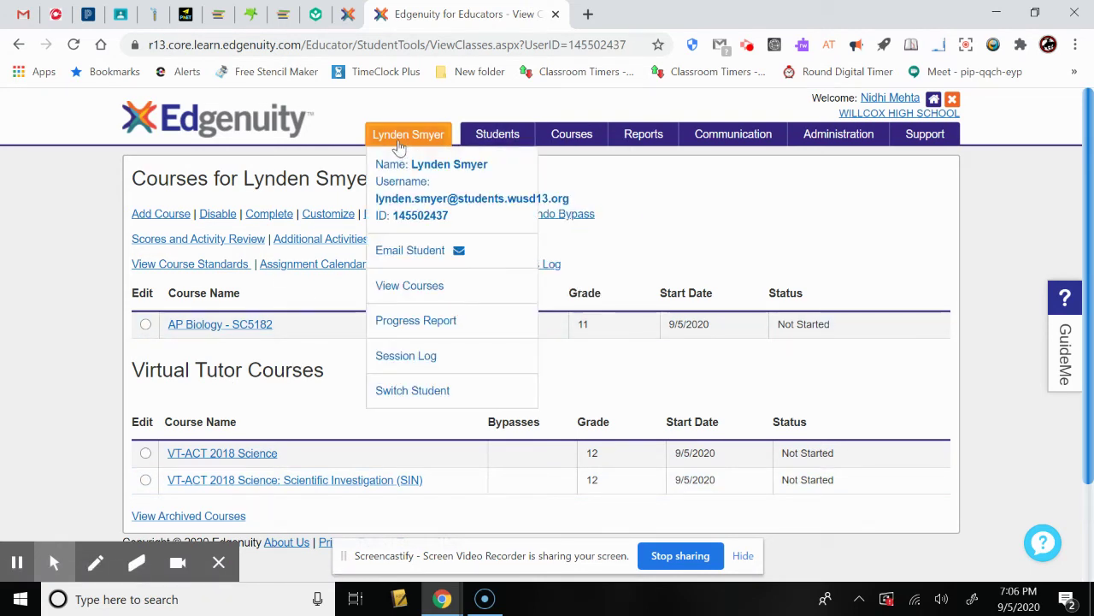
Step: Go back to the home page and open the Manage Courses list of active courses
{"action": "left_click", "coordinate": [201, 120]}
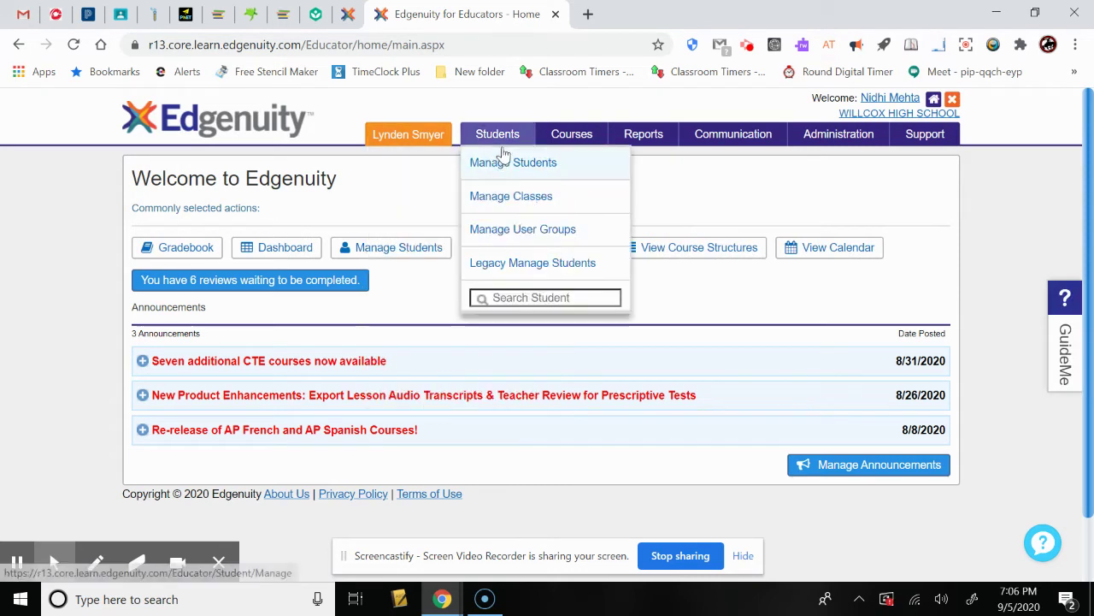
{"action": "mouse_move", "coordinate": [586, 141]}
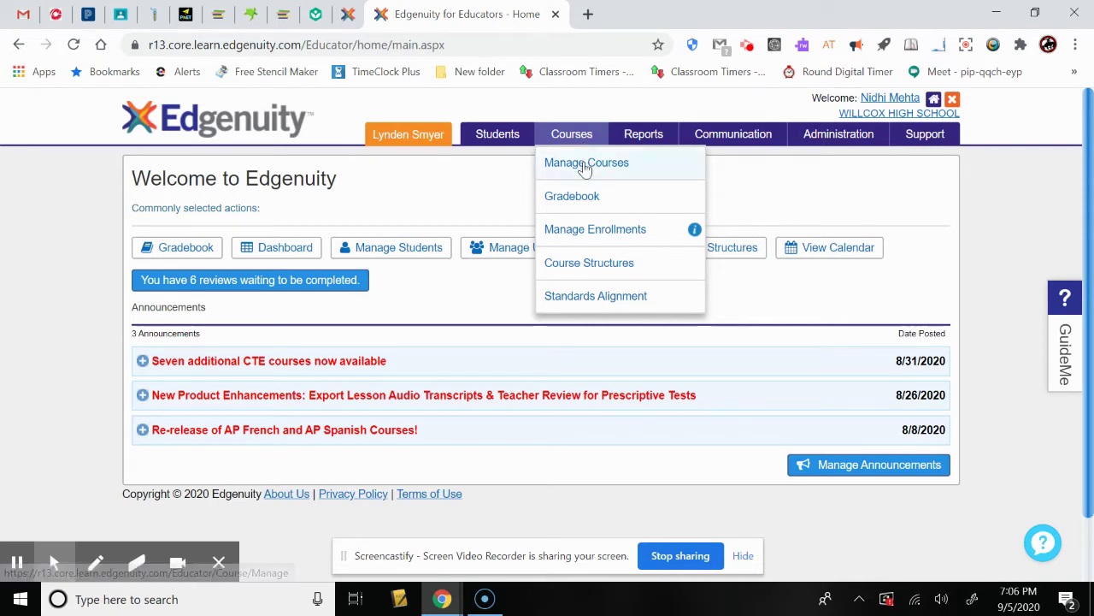
{"action": "left_click", "coordinate": [584, 168]}
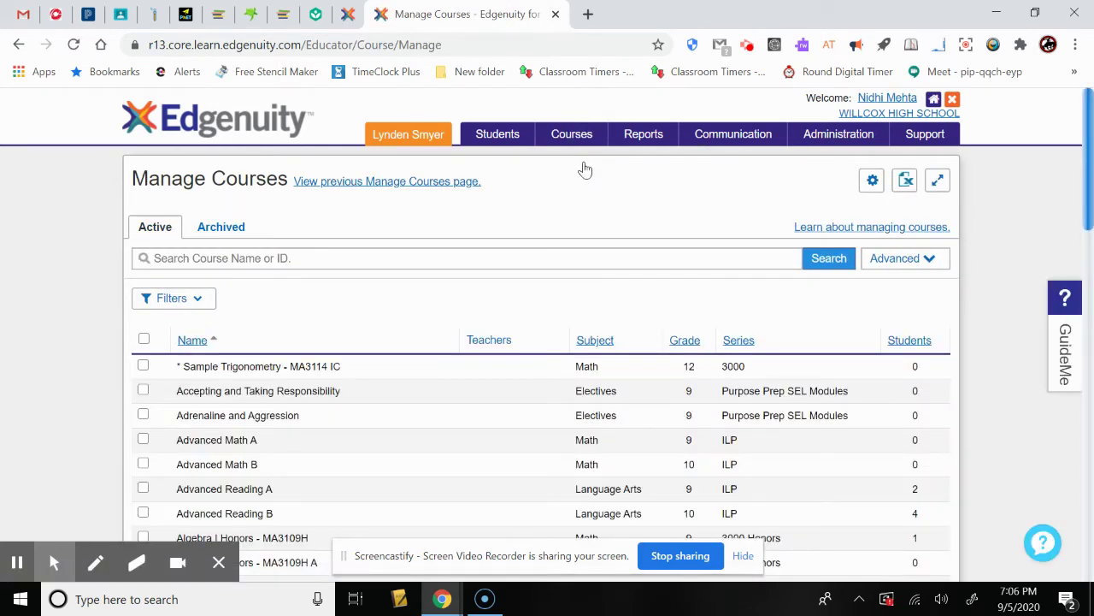
{"action": "left_click_drag", "start_coordinate": [556, 191], "coordinate": [171, 285]}
{"action": "left_click", "coordinate": [329, 297]}
{"action": "mouse_move", "coordinate": [1091, 182]}
{"action": "left_mouse_down"}
{"action": "mouse_move", "coordinate": [1091, 449]}
{"action": "mouse_move", "coordinate": [1091, 182]}
{"action": "left_mouse_up"}
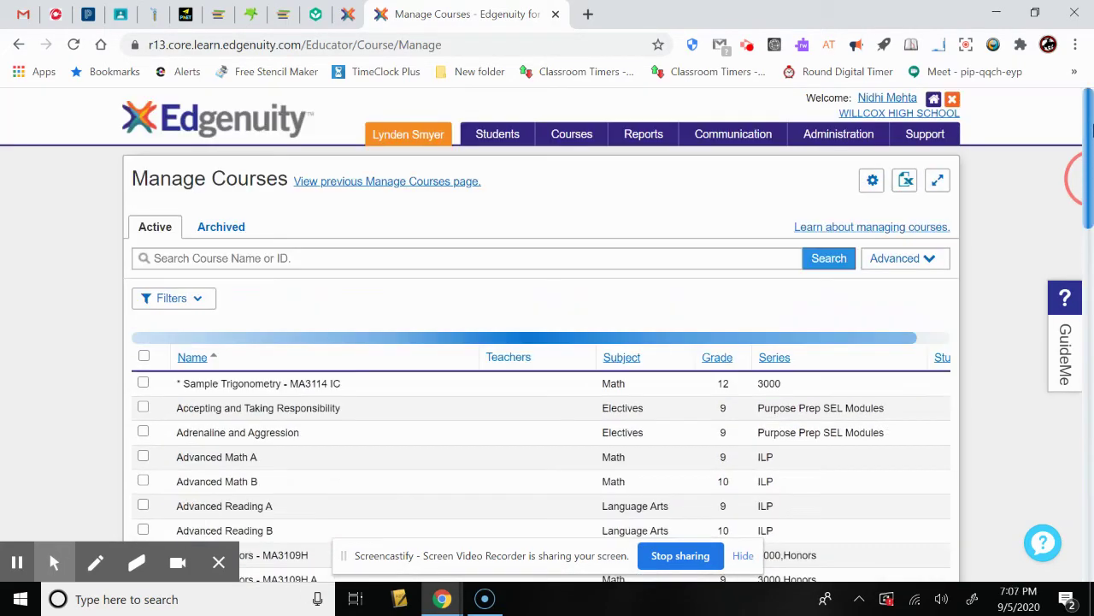
Step: View the enrollments of the * Sample Trigonometry - MA3114 IC course and return to the course list
{"action": "left_click", "coordinate": [143, 383]}
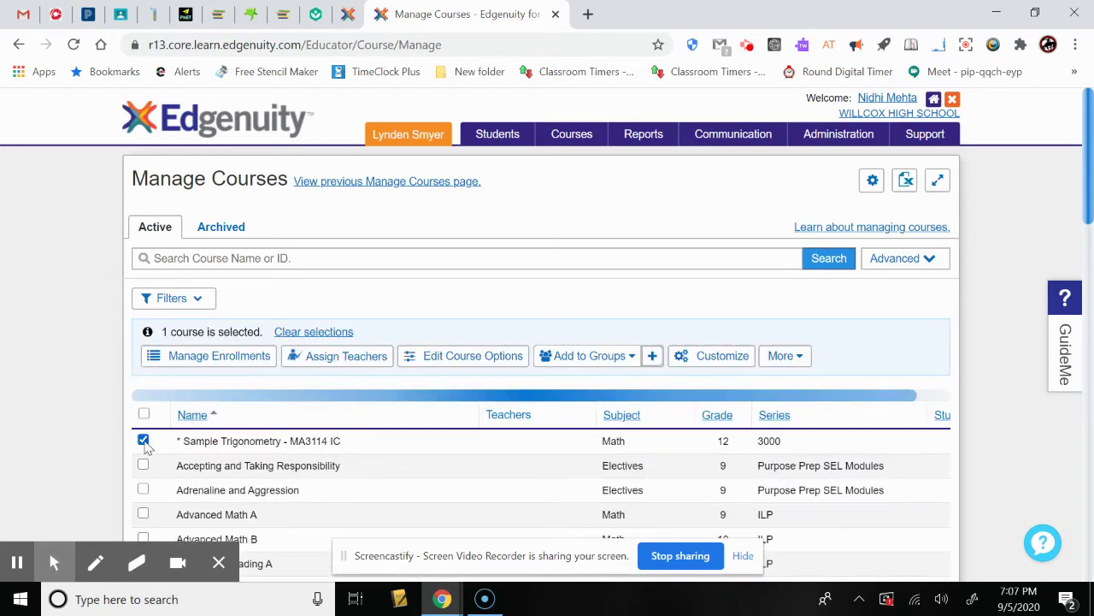
{"action": "left_click", "coordinate": [211, 363]}
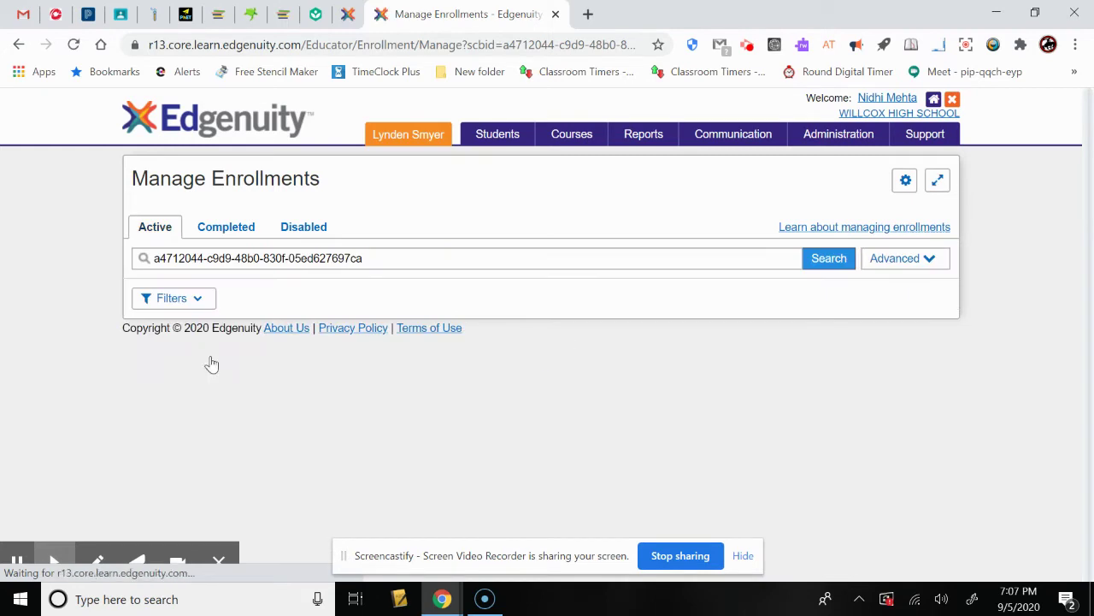
{"action": "left_click", "coordinate": [19, 46]}
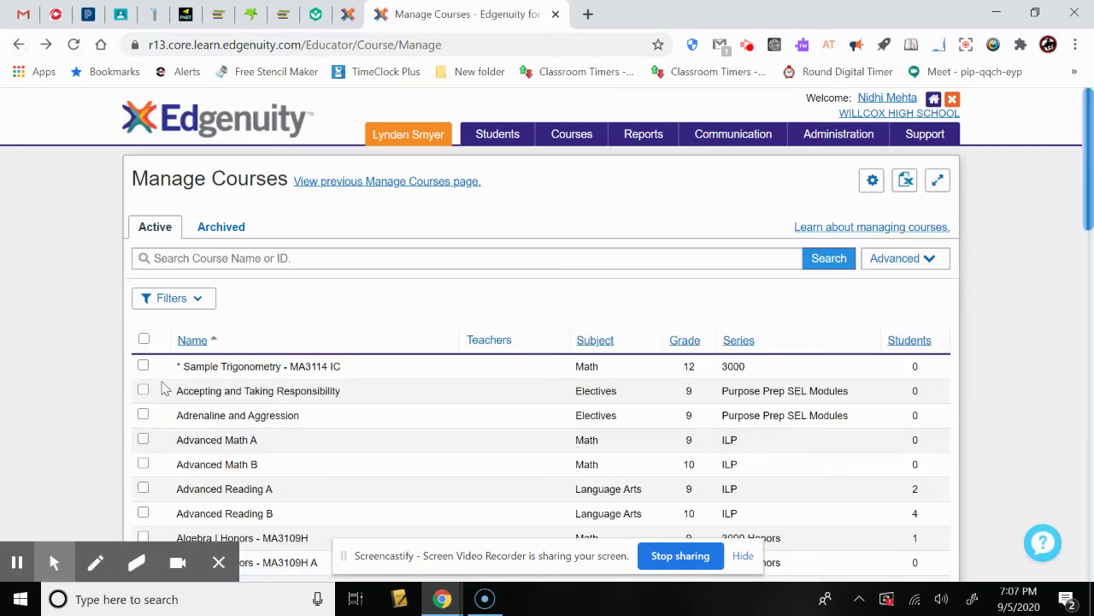
Step: Download the Scope and Sequence for the * Sample Trigonometry - MA3114 IC course and close the download dialog
{"action": "left_click", "coordinate": [143, 367]}
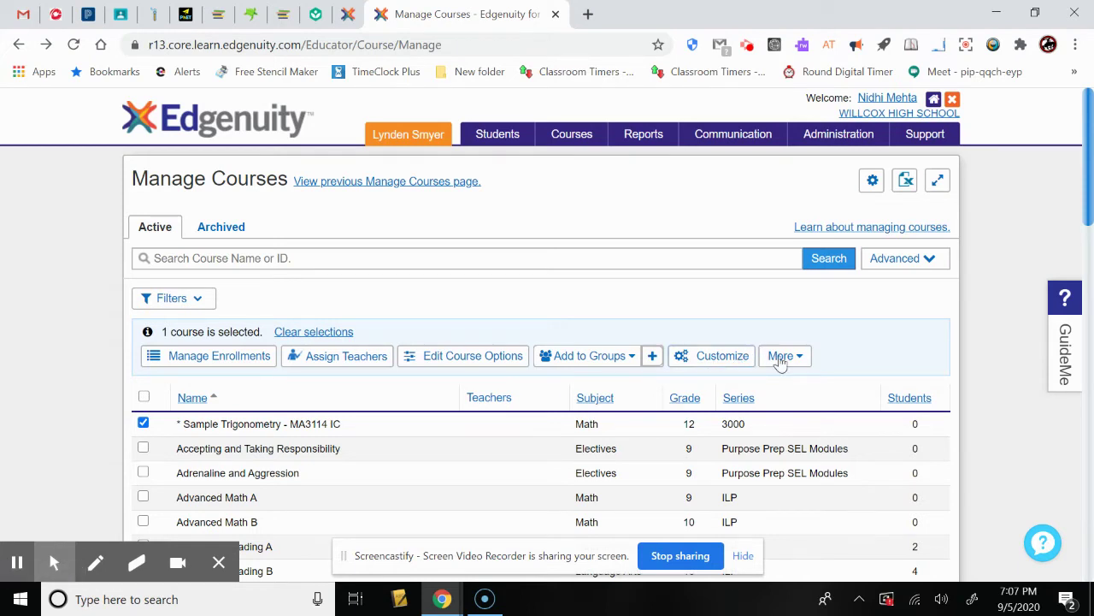
{"action": "left_click", "coordinate": [780, 359]}
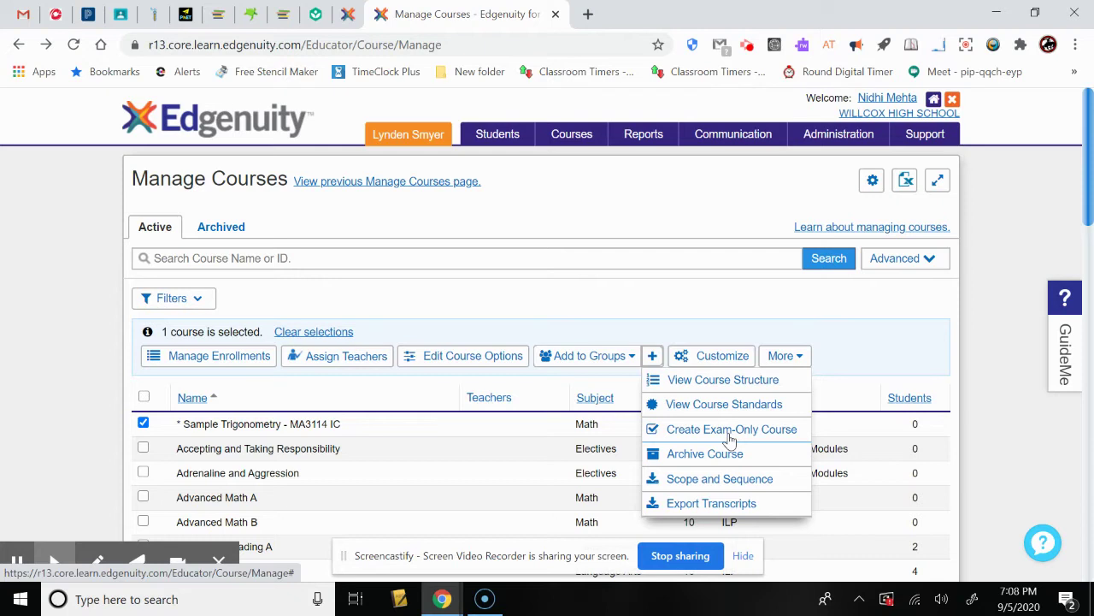
{"action": "left_click", "coordinate": [721, 481]}
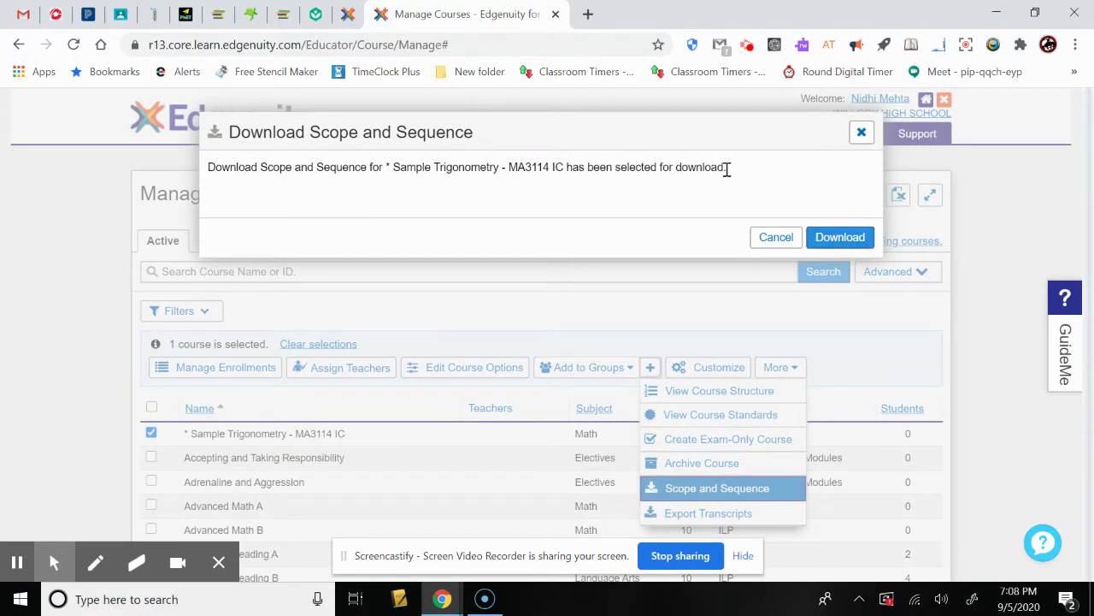
{"action": "left_click", "coordinate": [839, 241]}
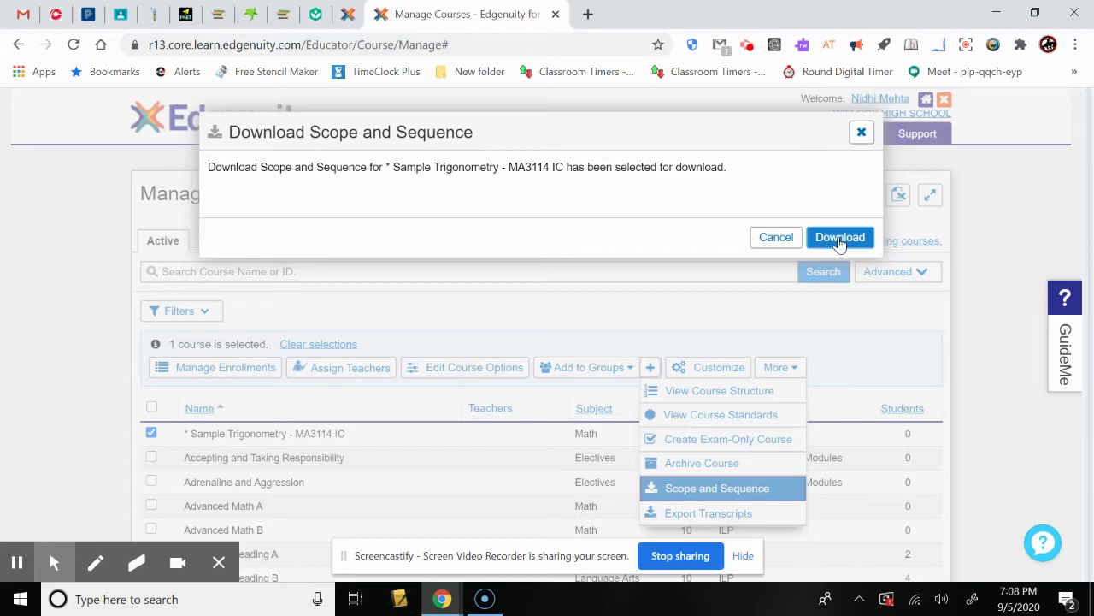
{"action": "left_click", "coordinate": [861, 132]}
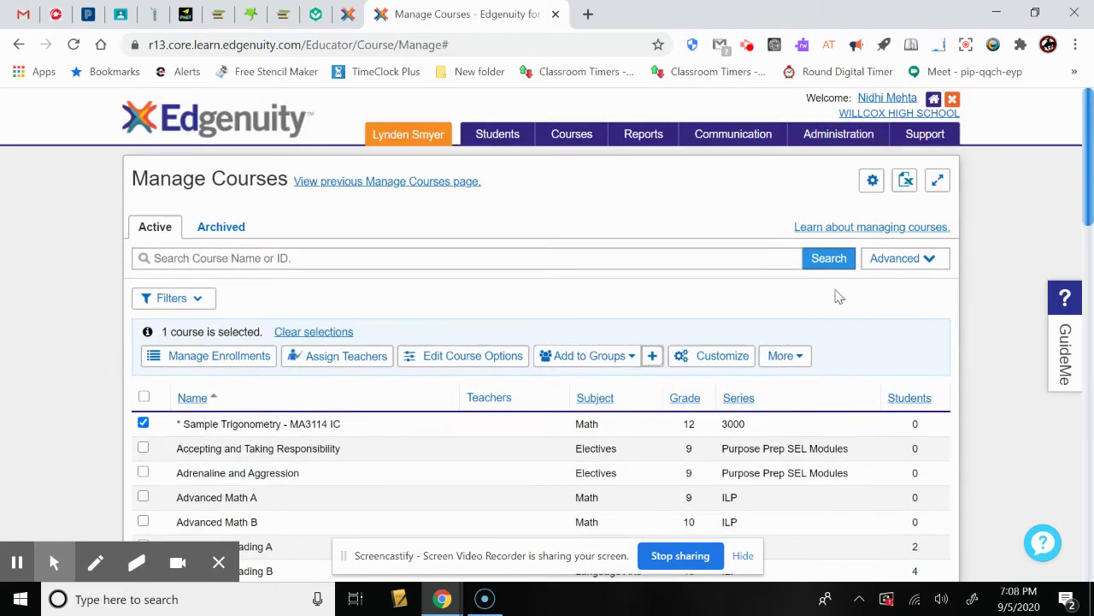
Step: Start customizing the * Sample Trigonometry - MA3114 IC course by creating a new course based on it
{"action": "left_click", "coordinate": [794, 359]}
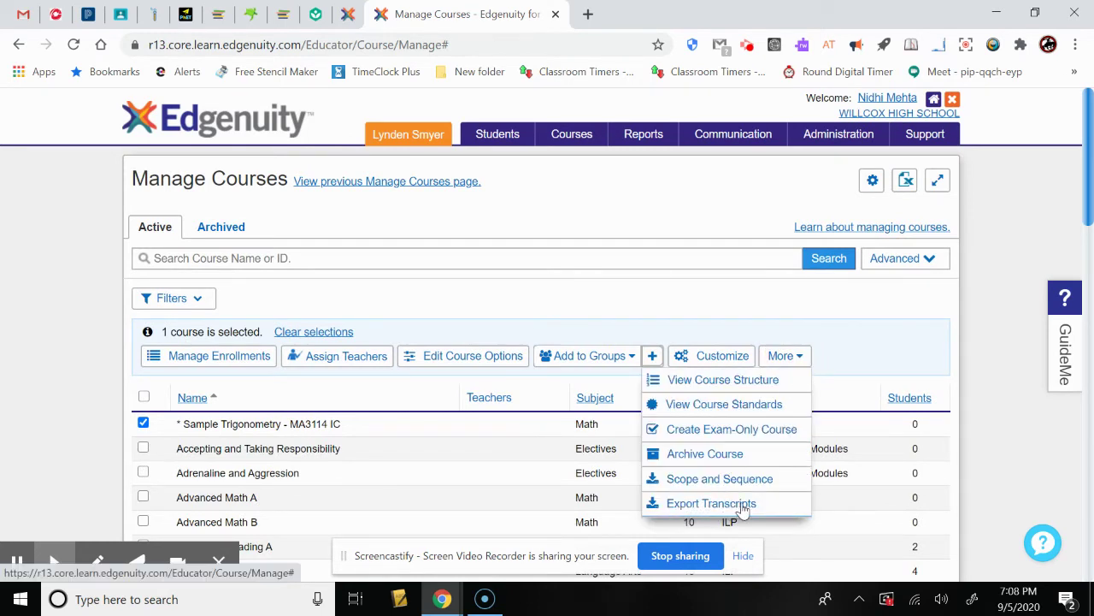
{"action": "left_click", "coordinate": [717, 357]}
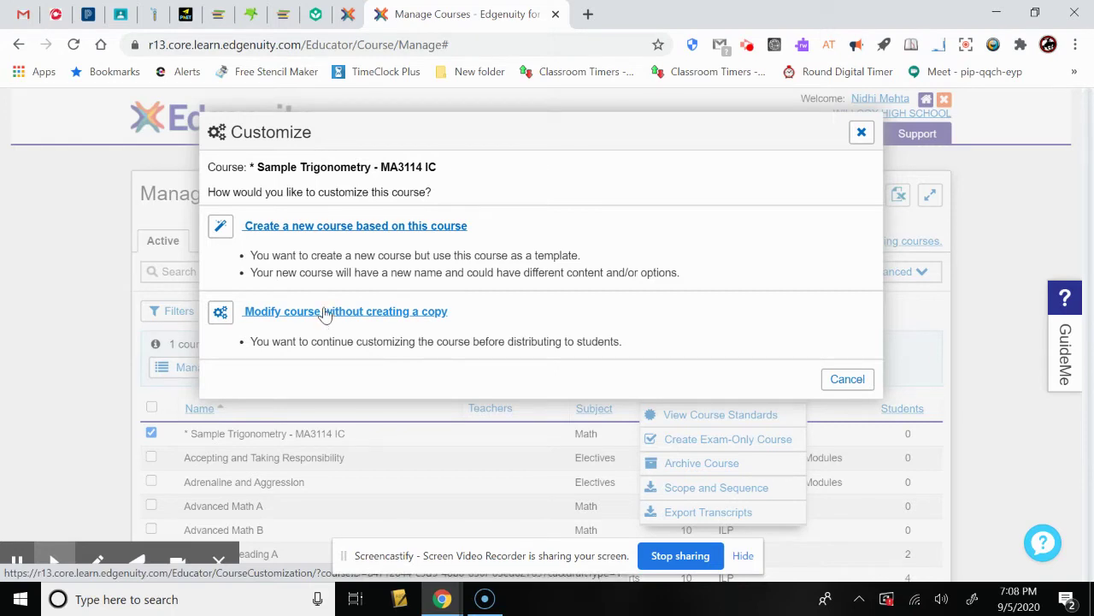
{"action": "left_click", "coordinate": [293, 227]}
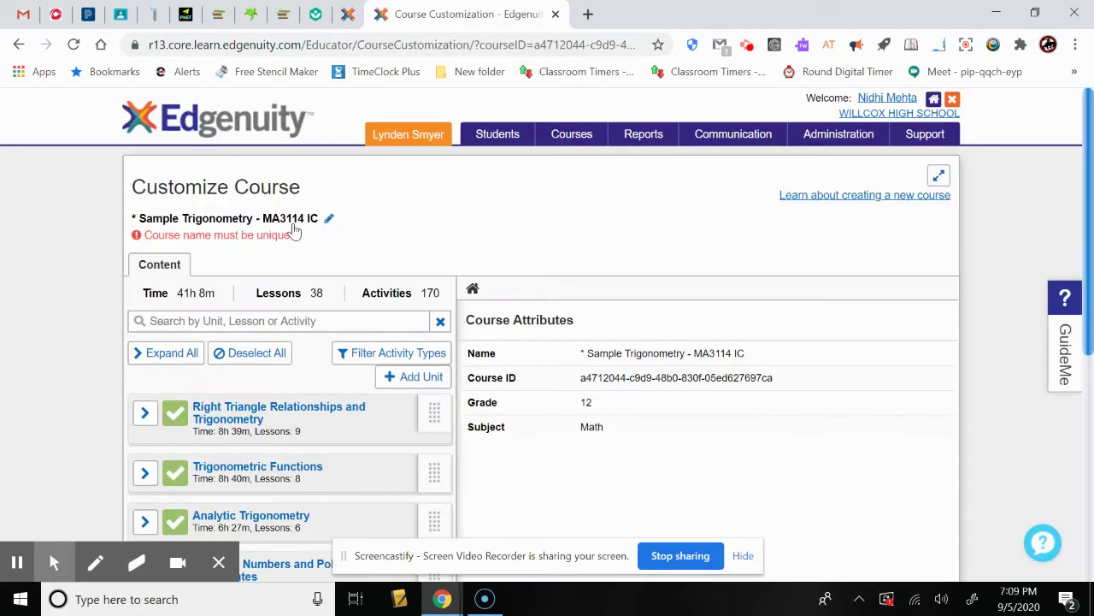
Step: Rename the new course as WHS Trigonometry and save the name
{"action": "left_click_drag", "start_coordinate": [1091, 233], "coordinate": [1092, 280]}
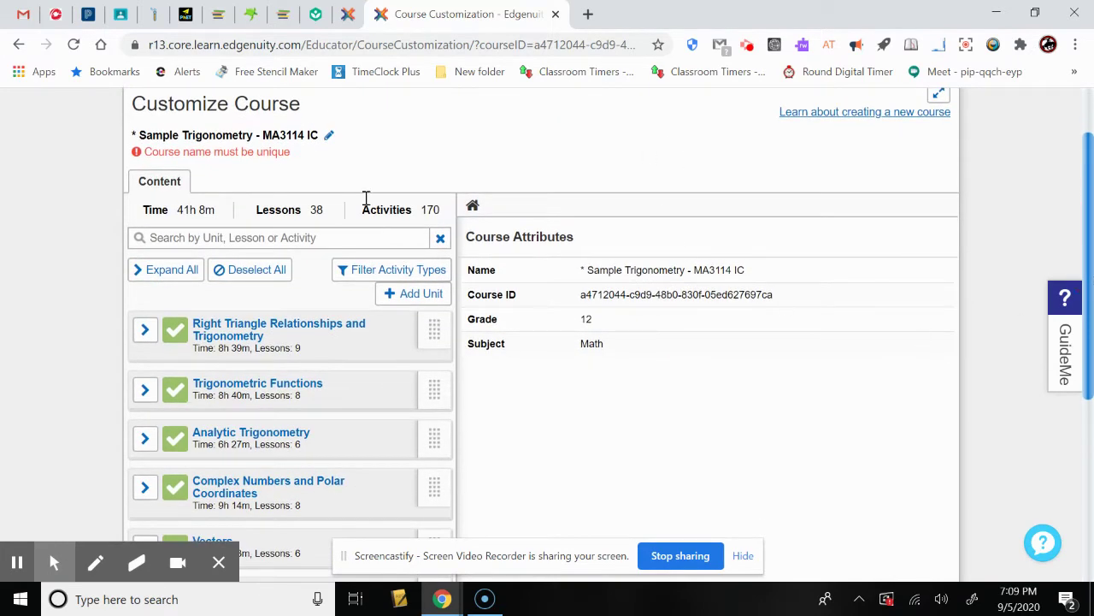
{"action": "left_click", "coordinate": [327, 140]}
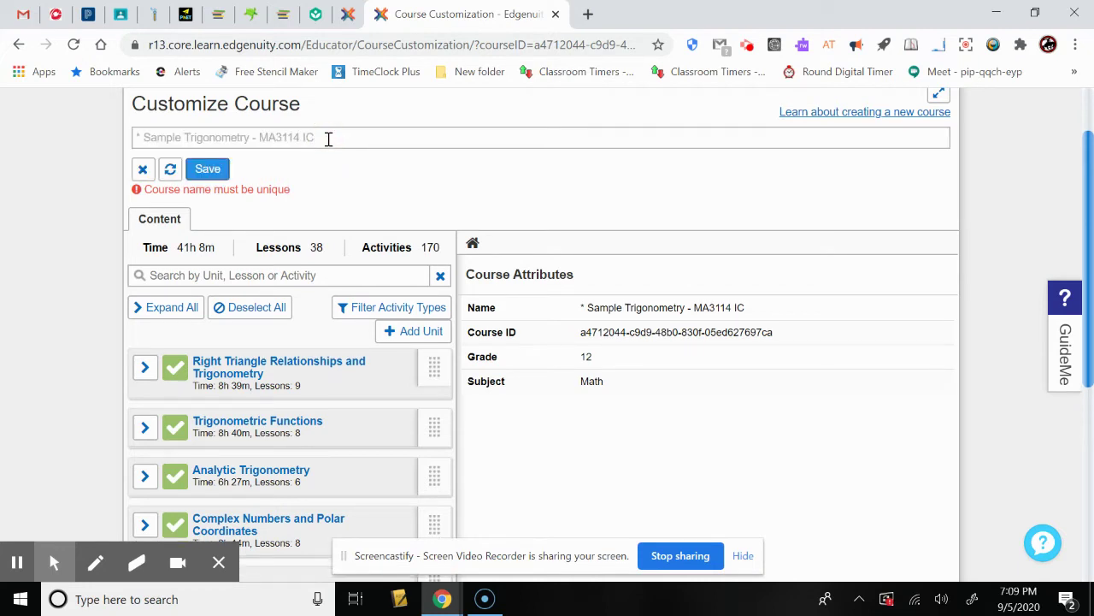
{"action": "left_click", "coordinate": [328, 139]}
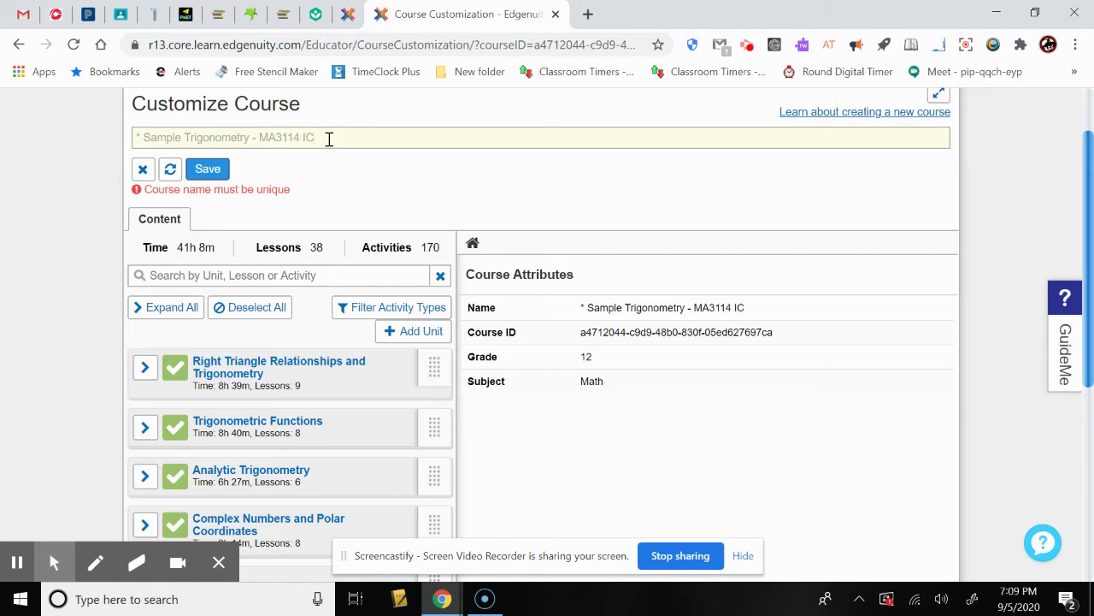
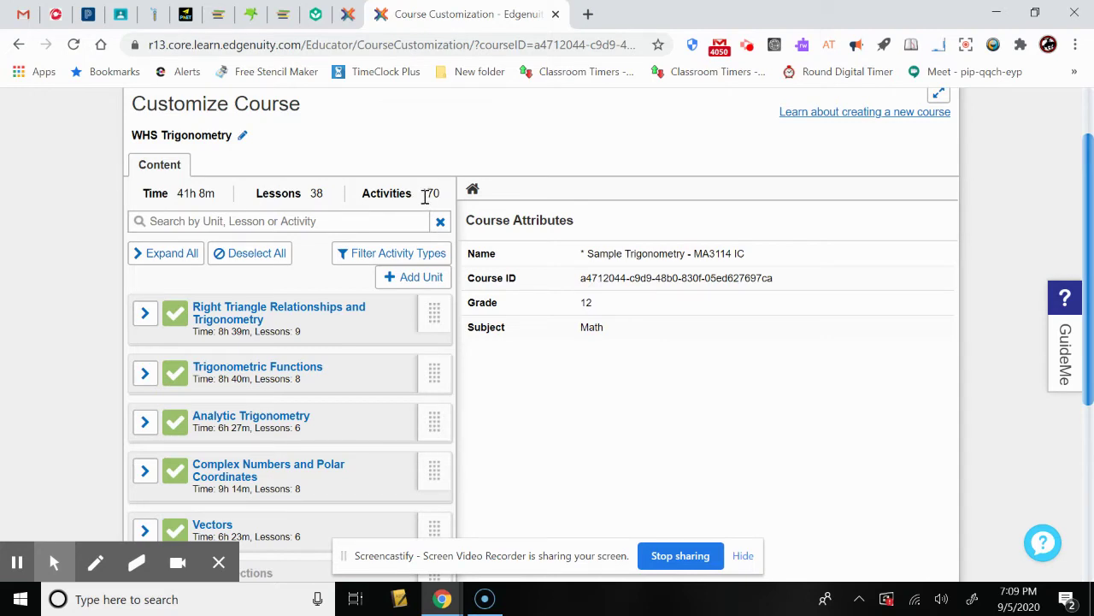
Step: Expand all units, deselect all course content, and re-enable only the Trigonometric Ratios lesson in the Right Triangle Relationships and Trigonometry unit
{"action": "left_click", "coordinate": [167, 261]}
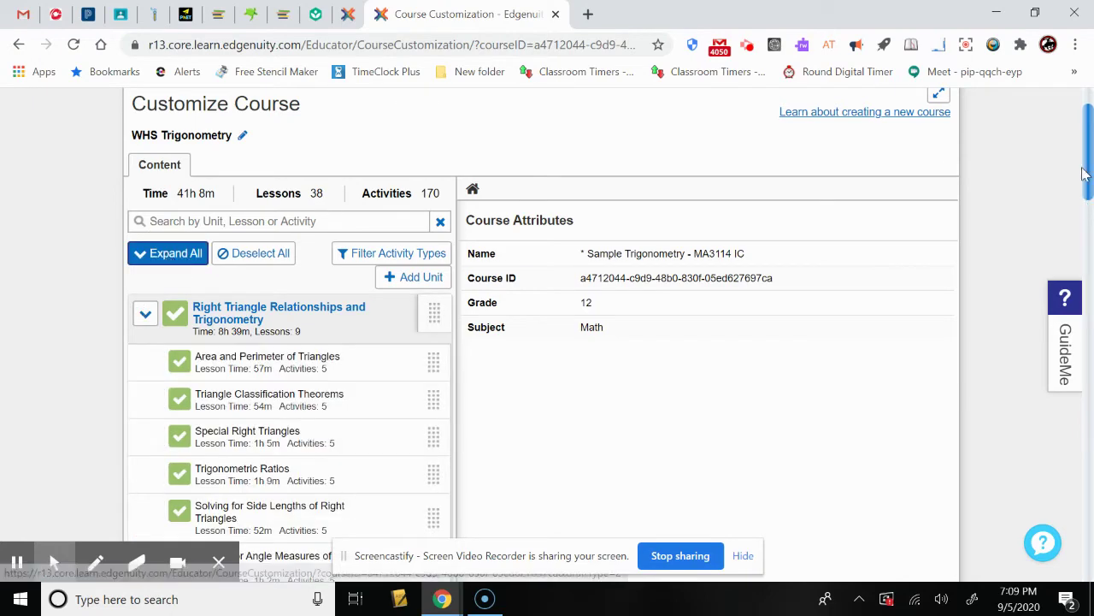
{"action": "mouse_move", "coordinate": [1090, 147]}
{"action": "left_mouse_down"}
{"action": "mouse_move", "coordinate": [1091, 504]}
{"action": "mouse_move", "coordinate": [1079, 129]}
{"action": "mouse_move", "coordinate": [1081, 155]}
{"action": "left_mouse_up"}
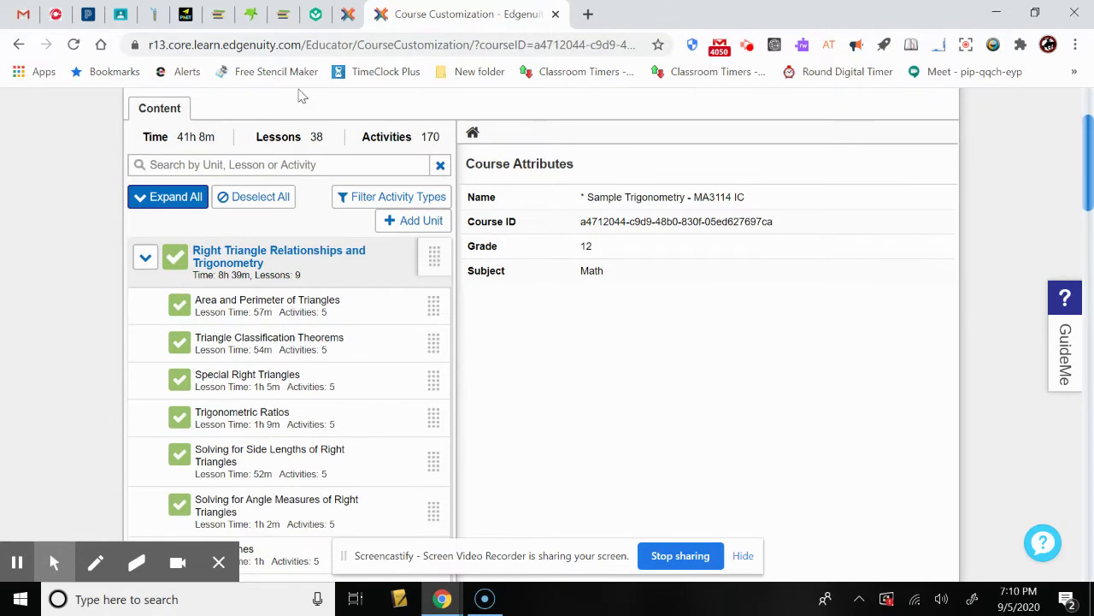
{"action": "left_click", "coordinate": [261, 196]}
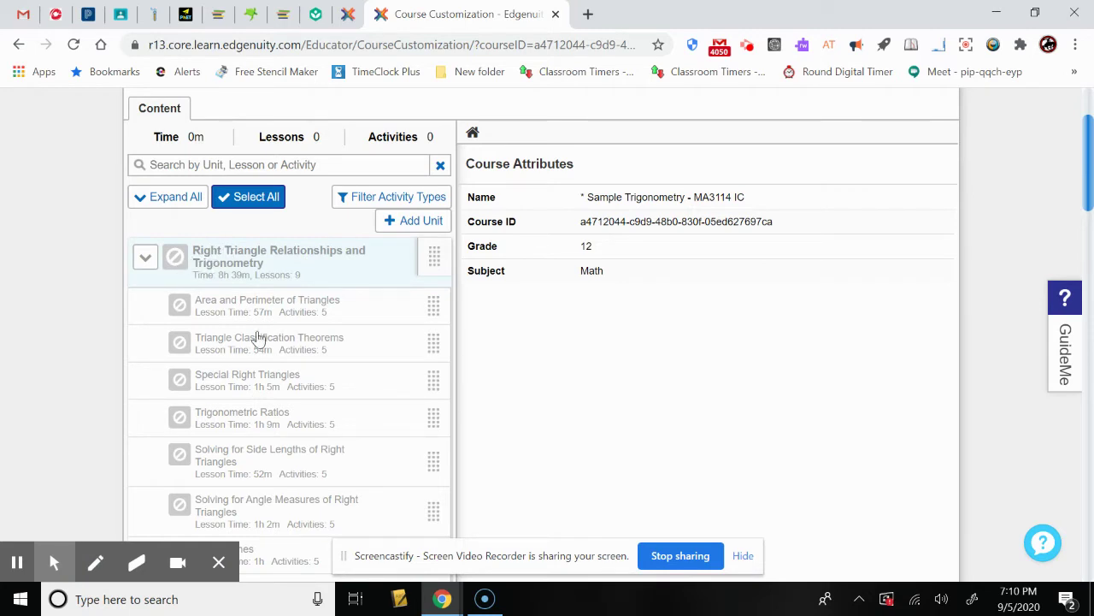
{"action": "left_click_drag", "start_coordinate": [1088, 147], "coordinate": [1092, 169]}
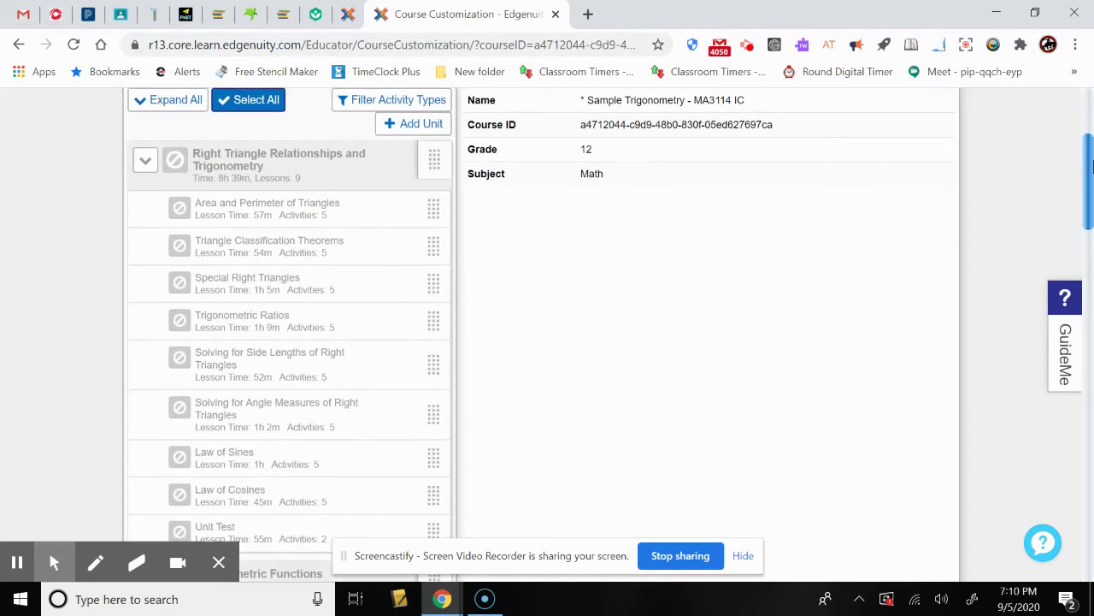
{"action": "left_click", "coordinate": [179, 326]}
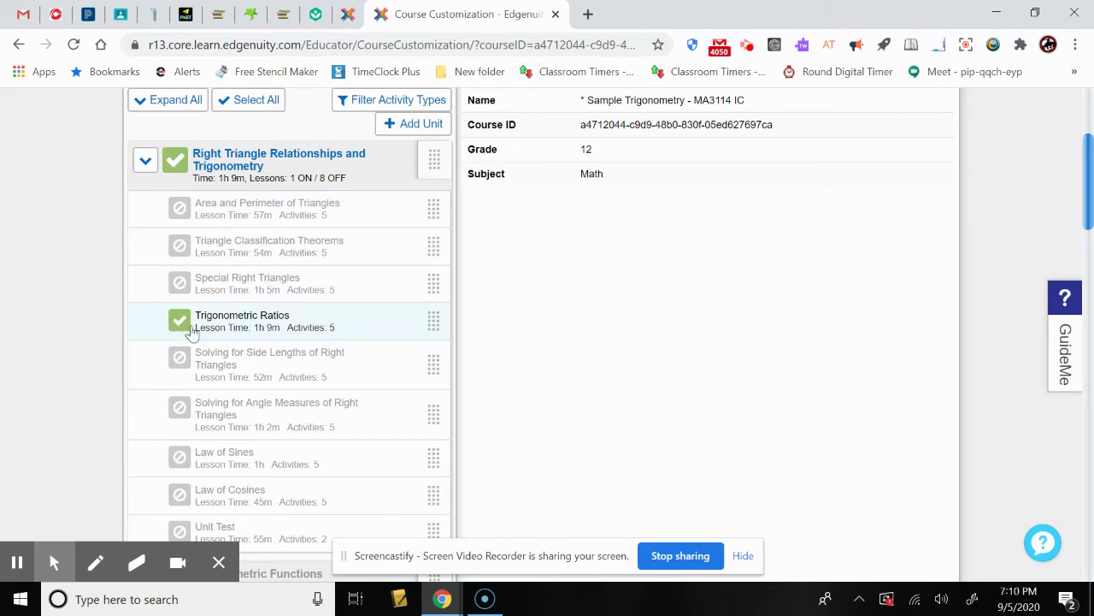
Step: Open the Trigonometric Ratios lesson and rename it as Sin Cos and Tan
{"action": "left_click", "coordinate": [292, 328]}
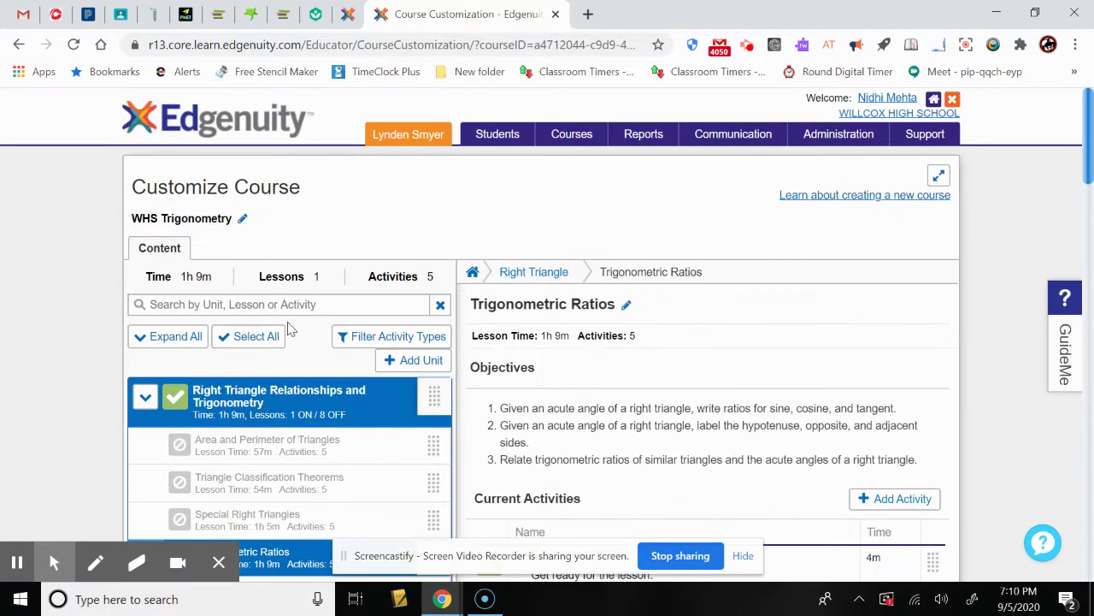
{"action": "mouse_move", "coordinate": [1089, 115]}
{"action": "left_mouse_down"}
{"action": "mouse_move", "coordinate": [1092, 168]}
{"action": "mouse_move", "coordinate": [1091, 148]}
{"action": "left_mouse_up"}
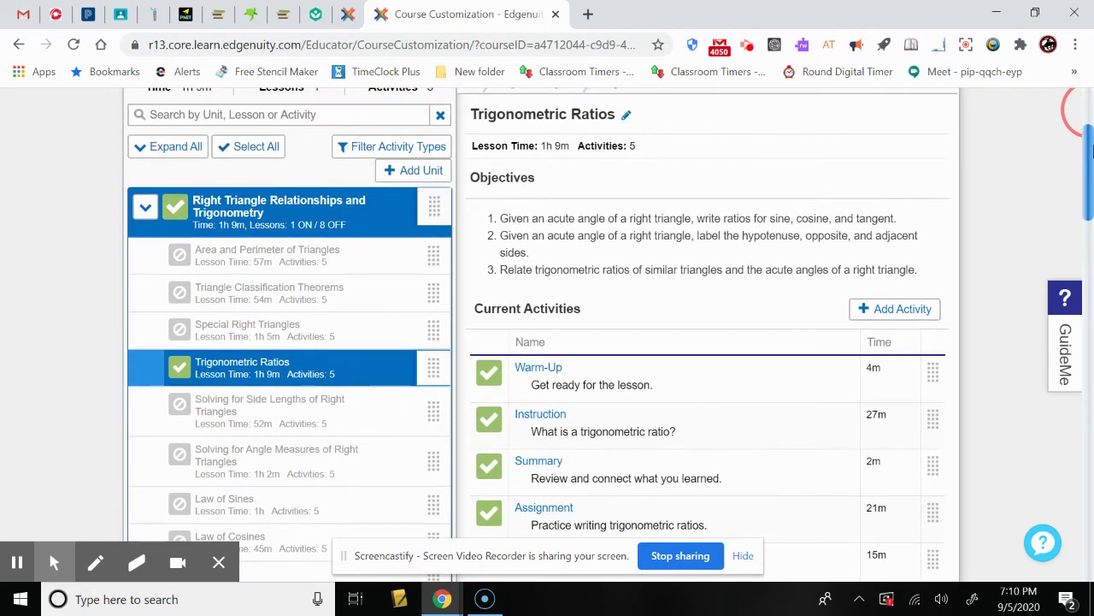
{"action": "left_click", "coordinate": [626, 117]}
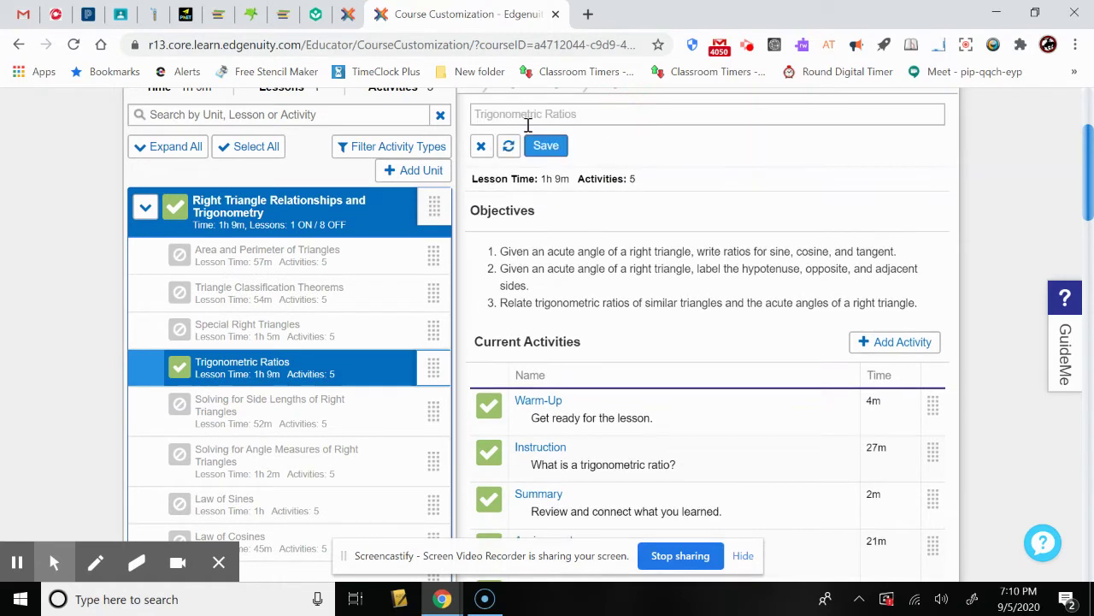
{"action": "left_click", "coordinate": [583, 120]}
{"action": "key", "text": "BackSpace"}
{"action": "key", "text": "BackSpace"}
{"action": "key", "text": "BackSpace"}
{"action": "key", "text": "BackSpace"}
{"action": "key", "text": "BackSpace"}
{"action": "key", "text": "BackSpace"}
{"action": "key", "text": "BackSpace"}
{"action": "key", "text": "BackSpace"}
{"action": "key", "text": "BackSpace"}
{"action": "key", "text": "BackSpace"}
{"action": "key", "text": "BackSpace"}
{"action": "key", "text": "BackSpace"}
{"action": "key", "text": "BackSpace"}
{"action": "left_click", "coordinate": [547, 145]}
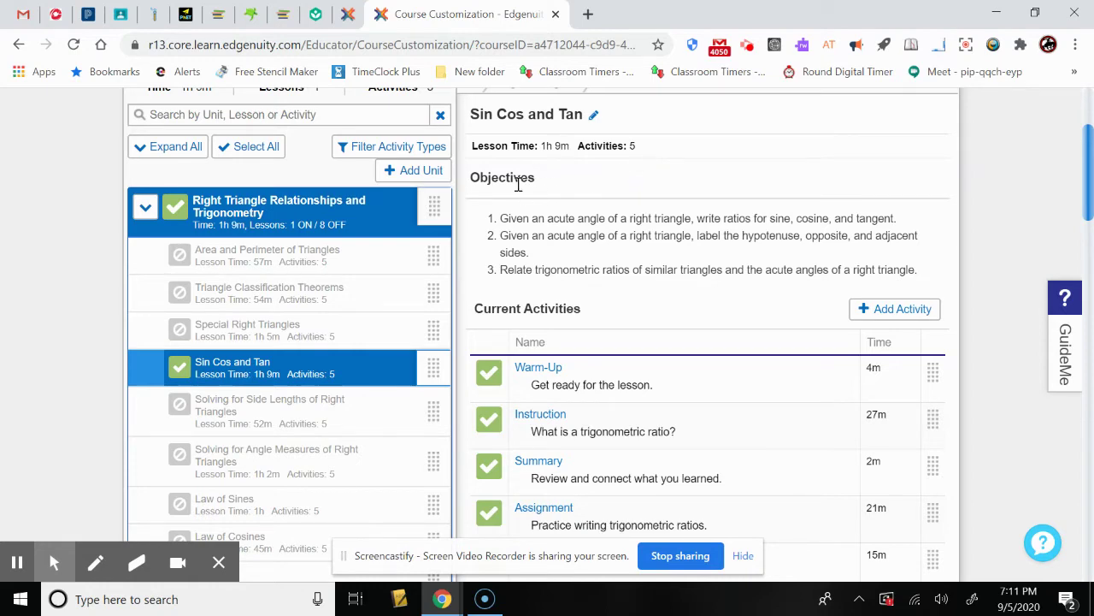
Step: Turn off the lesson's Warm-Up and Instruction activities and move the Sin Cos and Tan lesson between Law of Cosines and Unit Test
{"action": "left_click_drag", "start_coordinate": [1090, 186], "coordinate": [1091, 218]}
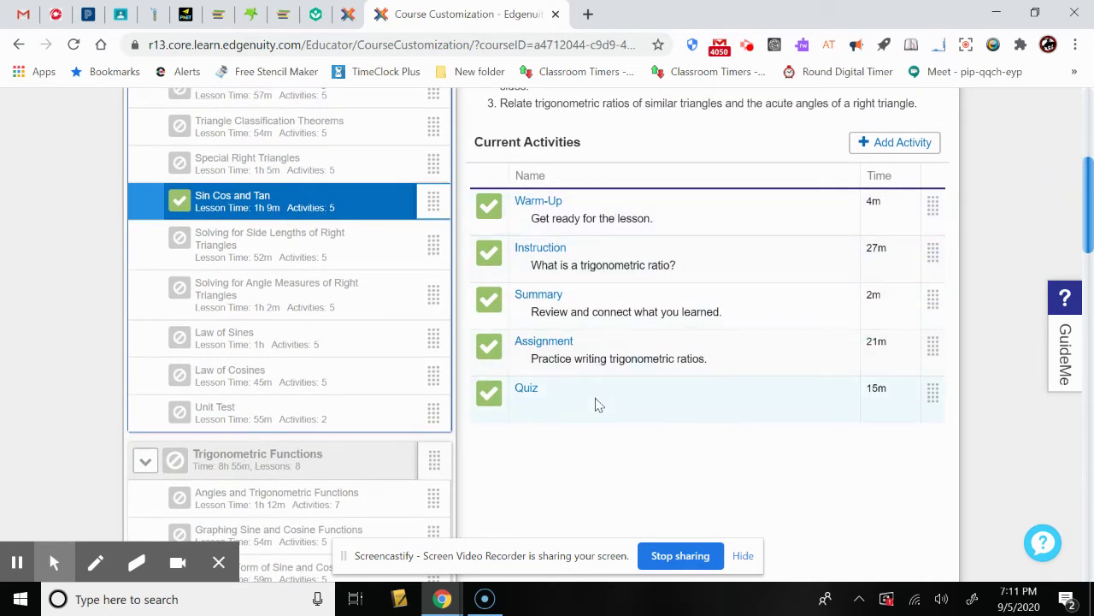
{"action": "left_click", "coordinate": [489, 209]}
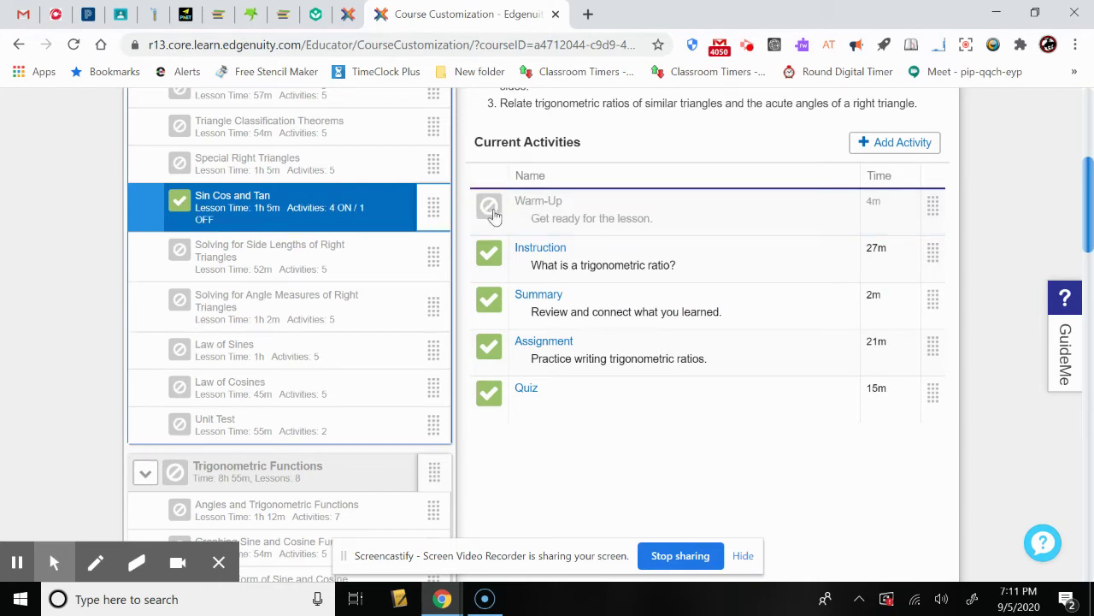
{"action": "left_click", "coordinate": [490, 255]}
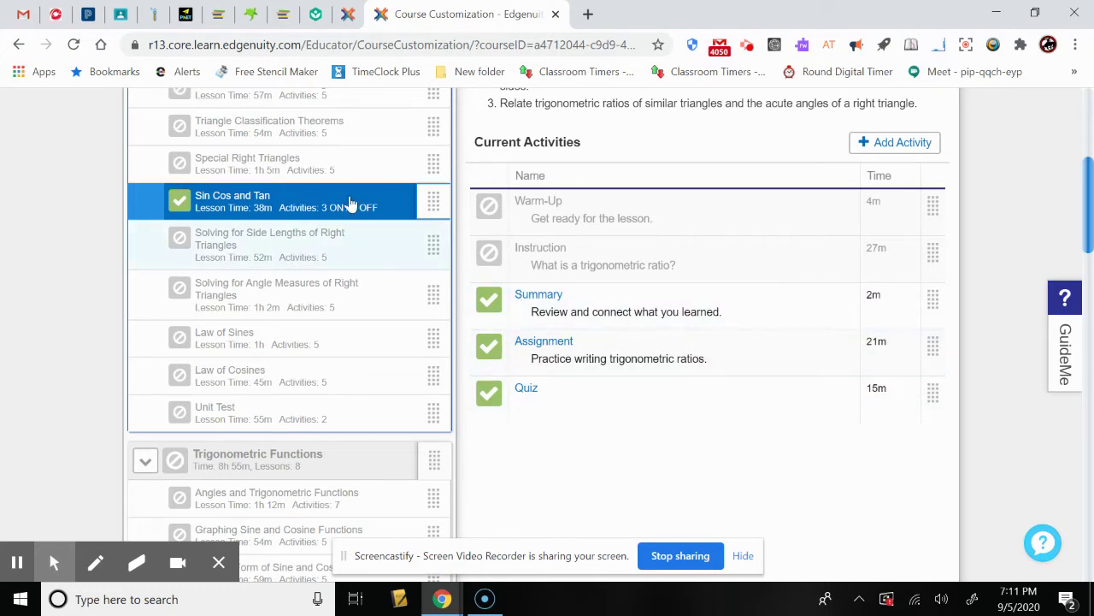
{"action": "left_click", "coordinate": [434, 203]}
{"action": "left_click_drag", "start_coordinate": [434, 203], "coordinate": [425, 374]}
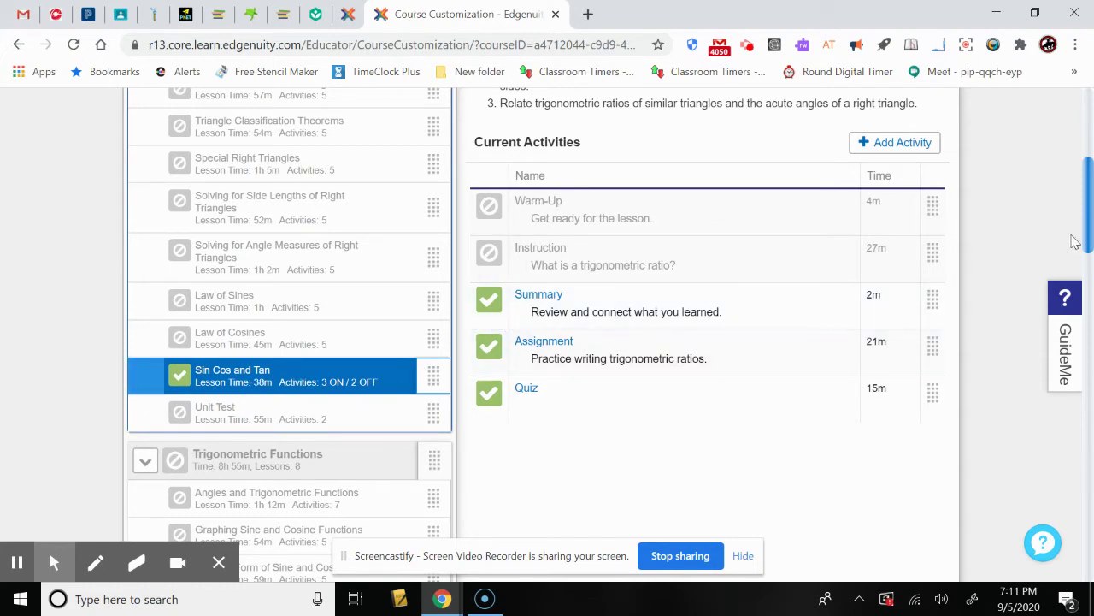
Step: Turn off the Summary activity of the Sin Cos and Tan lesson, and switch its Assignment activity off and back on
{"action": "left_click_drag", "start_coordinate": [1089, 238], "coordinate": [1091, 224]}
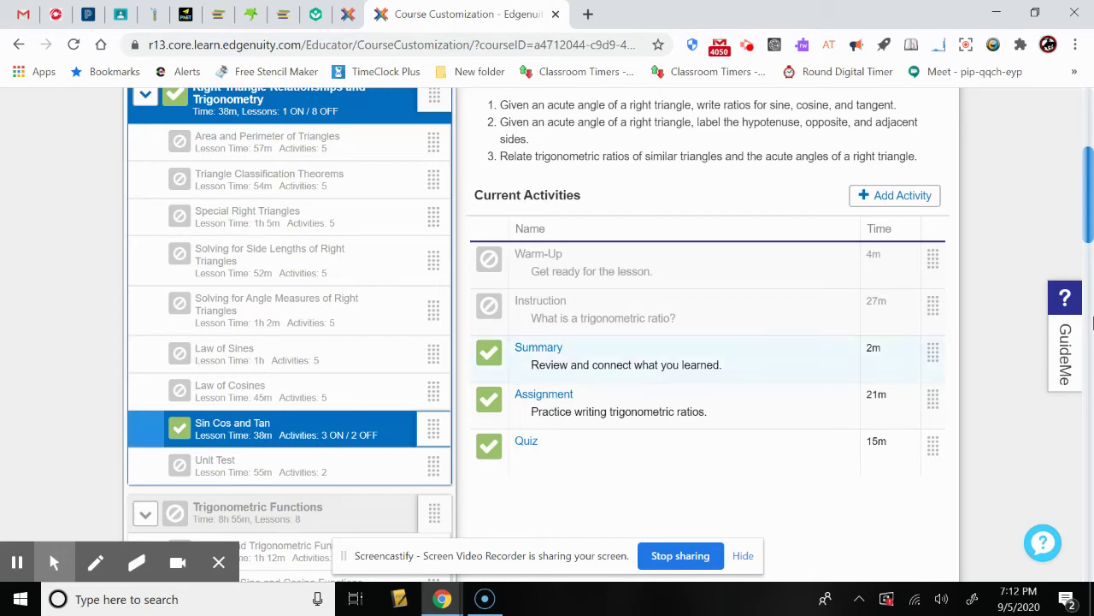
{"action": "left_click_drag", "start_coordinate": [1090, 222], "coordinate": [1091, 208]}
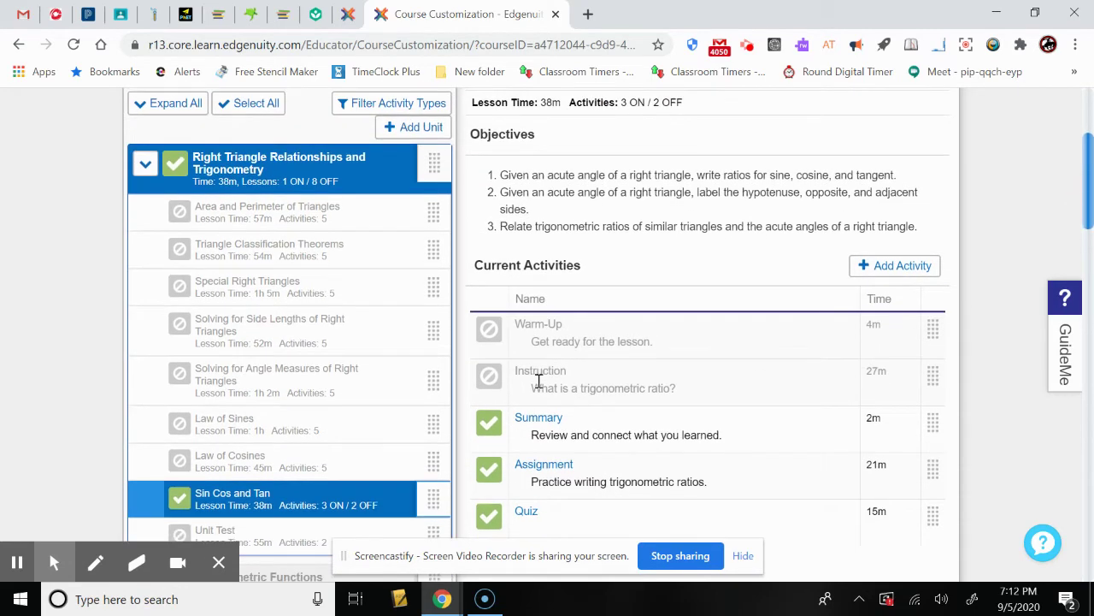
{"action": "left_click", "coordinate": [490, 424]}
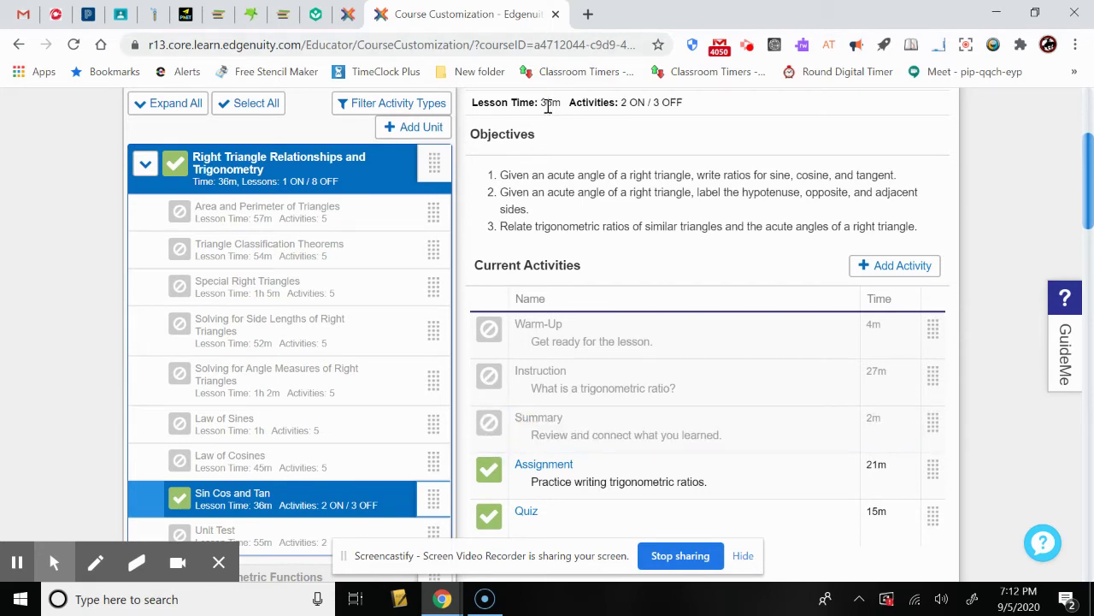
{"action": "left_click", "coordinate": [487, 471]}
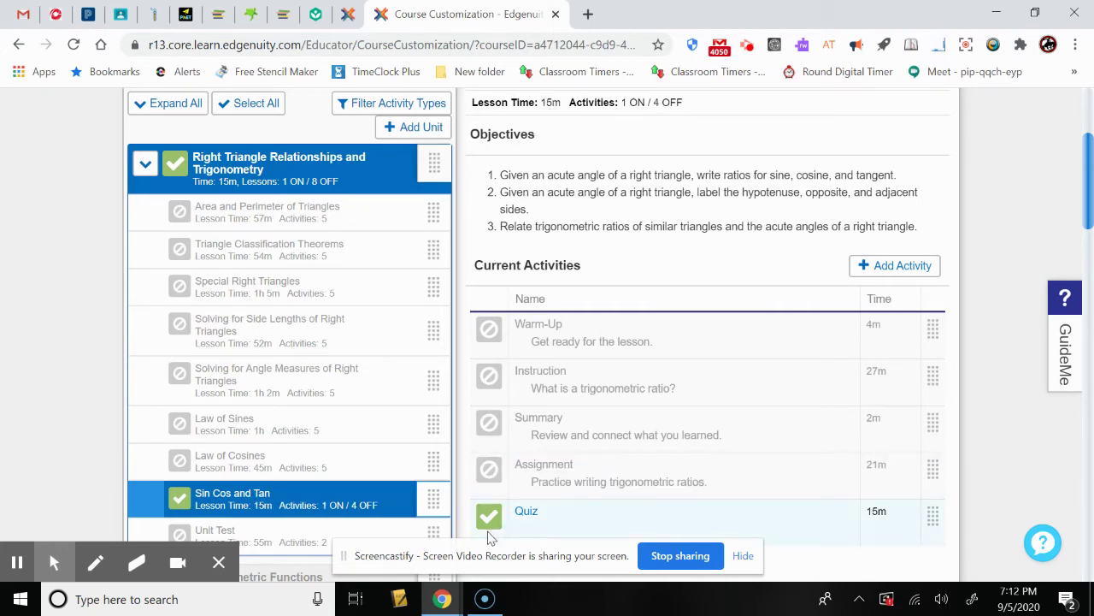
{"action": "left_click", "coordinate": [488, 481]}
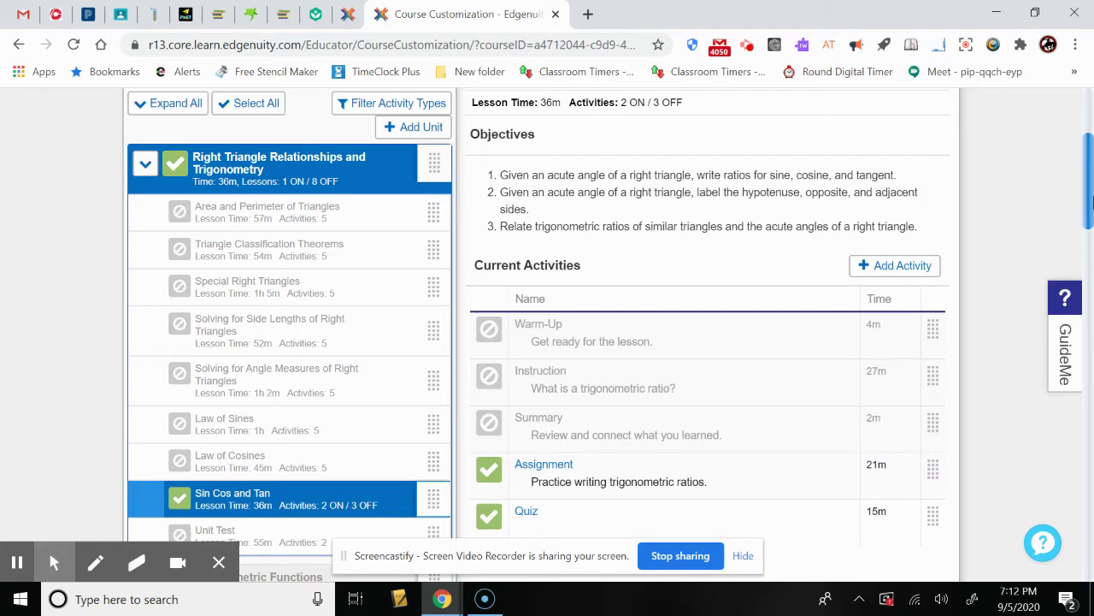
Step: Start creating a new project activity for the Sin Cos and Tan lesson
{"action": "mouse_move", "coordinate": [1093, 201]}
{"action": "left_mouse_down"}
{"action": "mouse_move", "coordinate": [1093, 269]}
{"action": "mouse_move", "coordinate": [1091, 145]}
{"action": "mouse_move", "coordinate": [1091, 195]}
{"action": "left_mouse_up"}
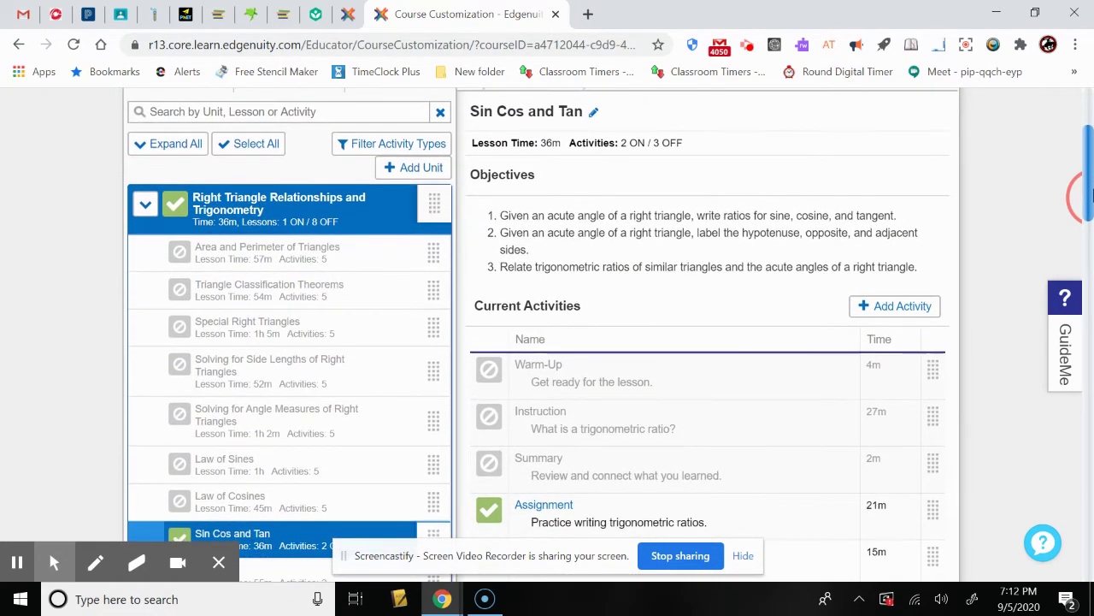
{"action": "left_click", "coordinate": [890, 307]}
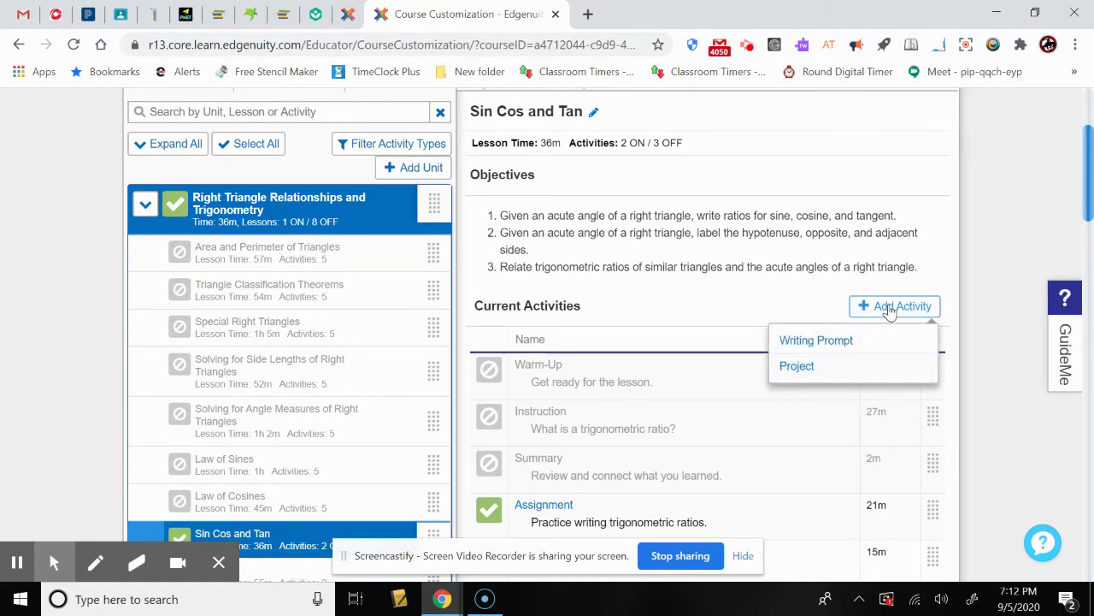
{"action": "left_click", "coordinate": [808, 373]}
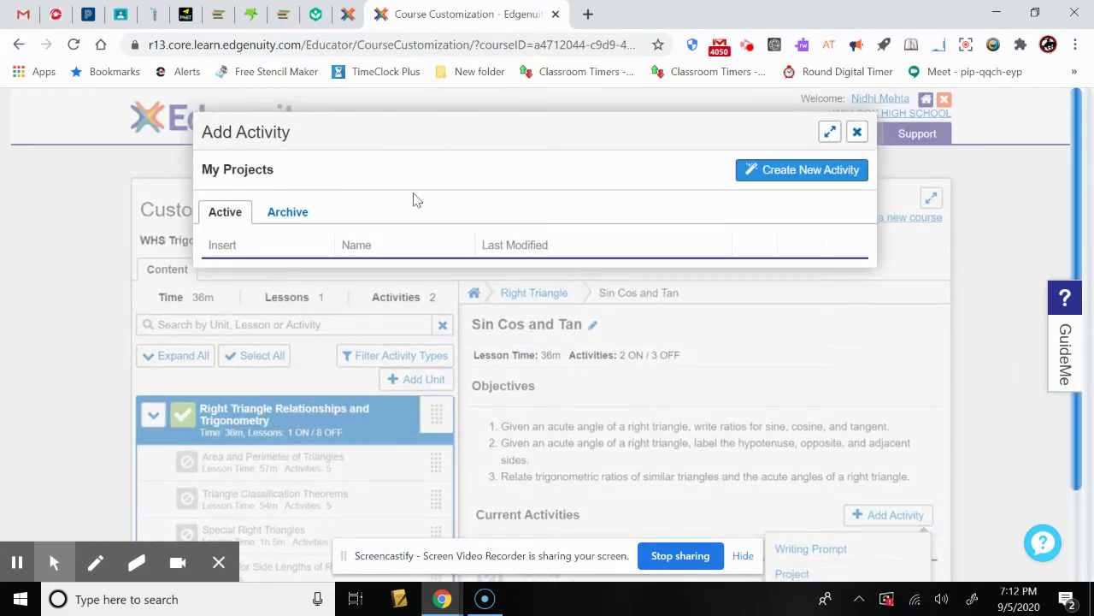
{"action": "left_click", "coordinate": [769, 171]}
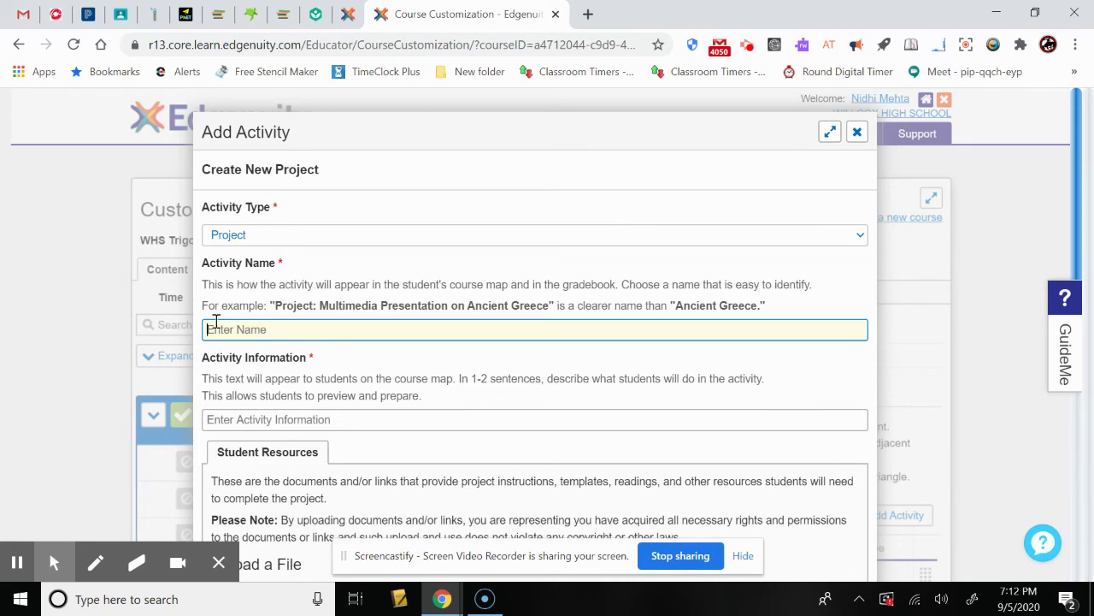
Step: Choose Project as the activity type and name the activity "Find the height of a tree"
{"action": "left_click", "coordinate": [282, 239]}
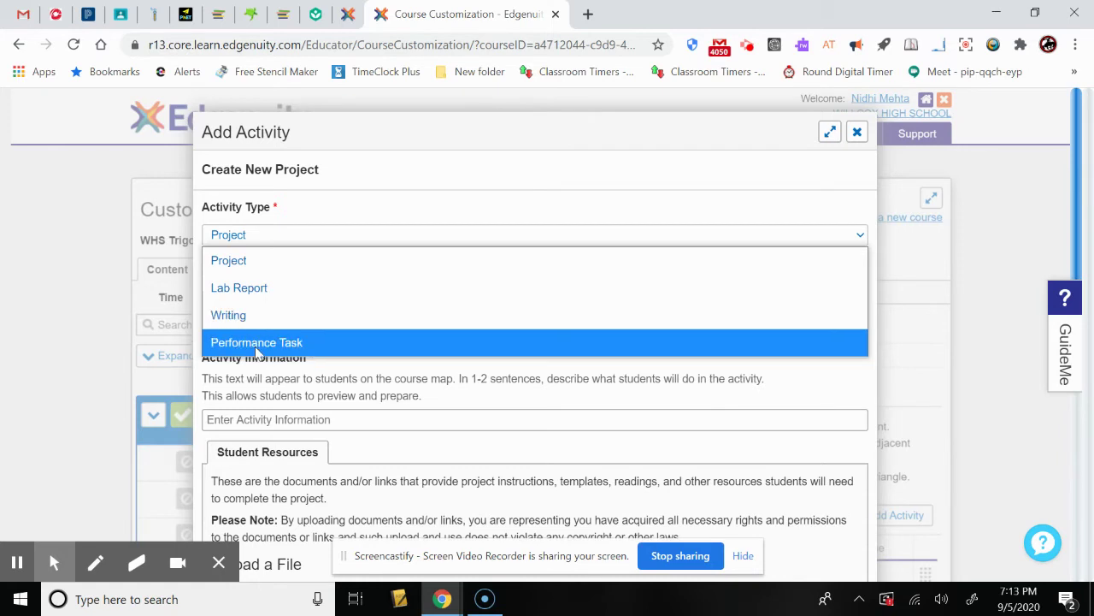
{"action": "left_click", "coordinate": [252, 268]}
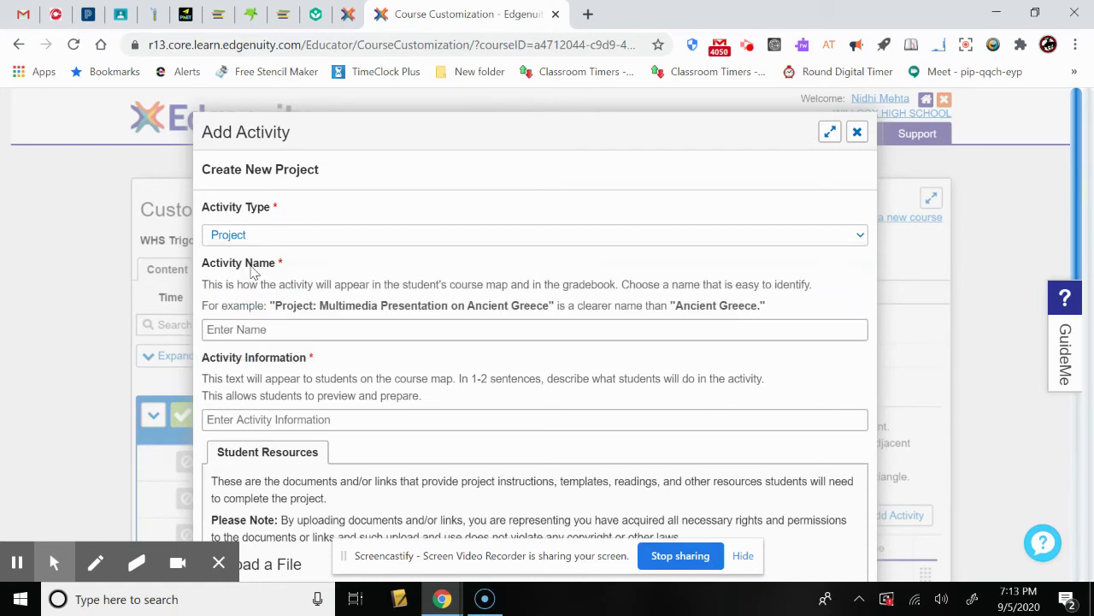
{"action": "left_click", "coordinate": [290, 324]}
{"action": "left_click", "coordinate": [284, 334]}
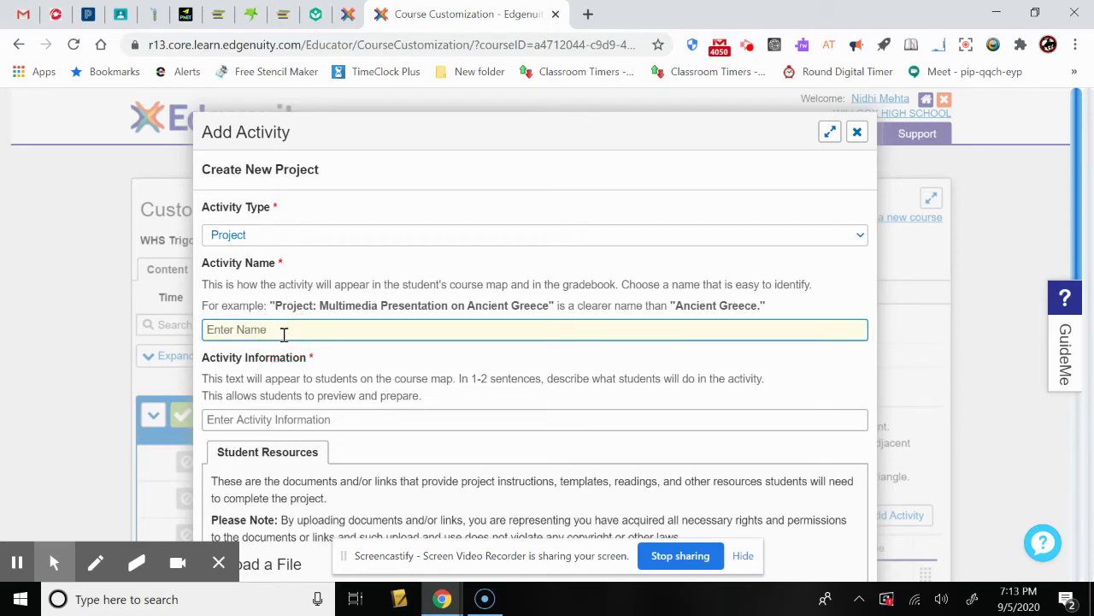
{"action": "type", "text": "Find the height of a tree"}
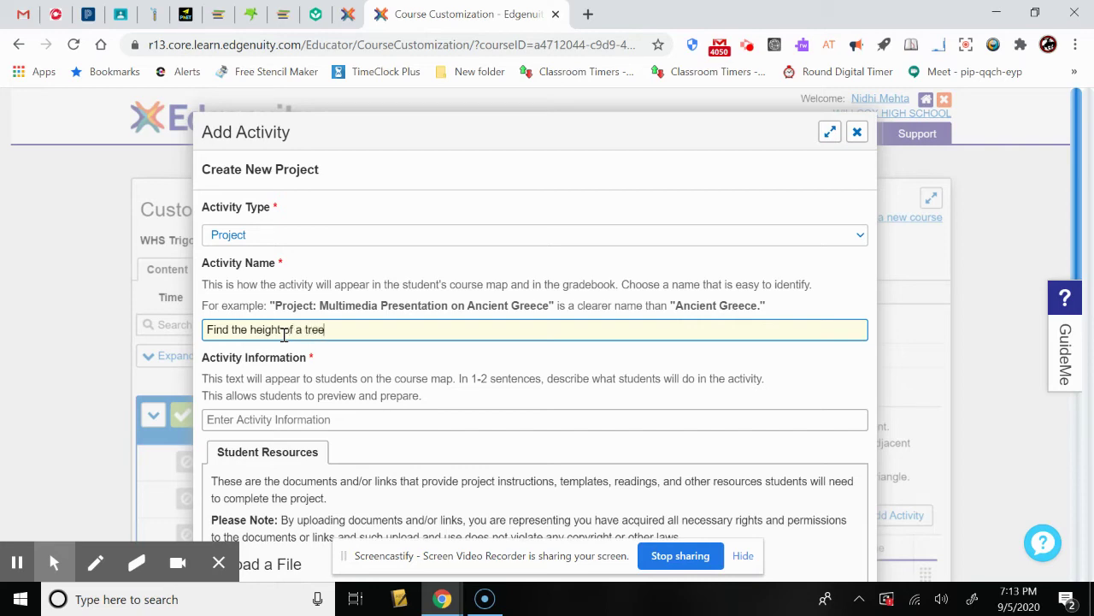
Step: Check the project's student resource fields, discard the new project activity and close the Add Activity dialog
{"action": "left_click_drag", "start_coordinate": [1079, 168], "coordinate": [1091, 311]}
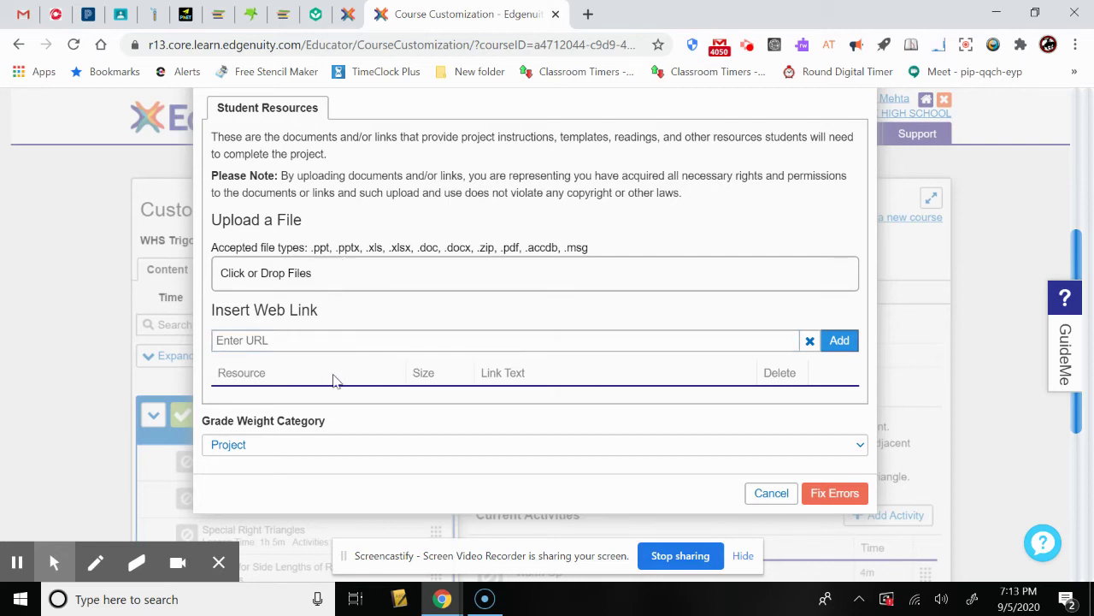
{"action": "left_click", "coordinate": [248, 341]}
{"action": "left_click", "coordinate": [837, 502]}
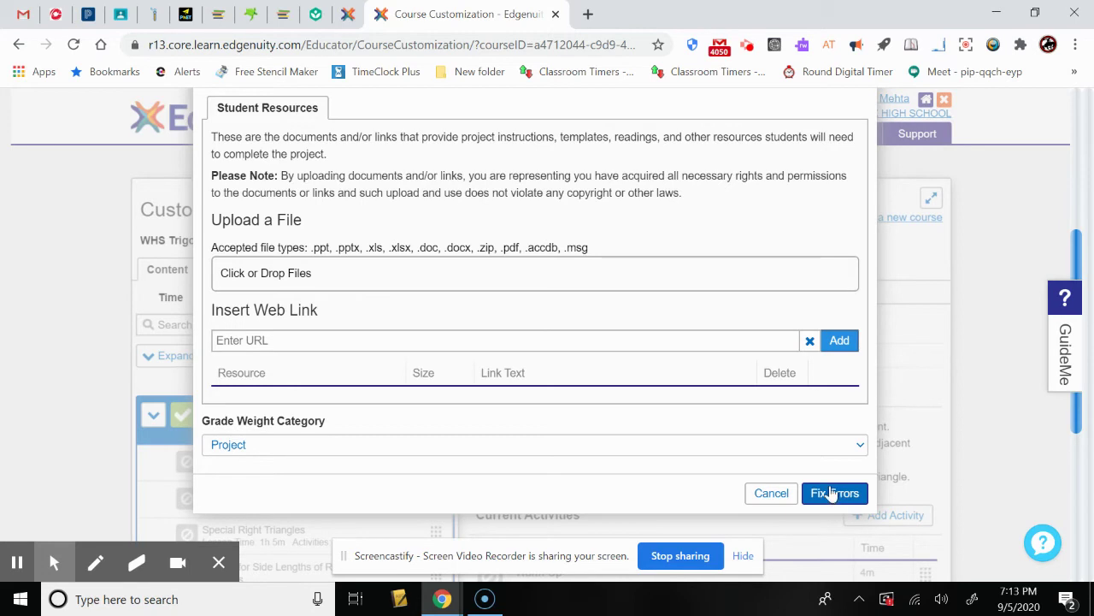
{"action": "left_click", "coordinate": [770, 496]}
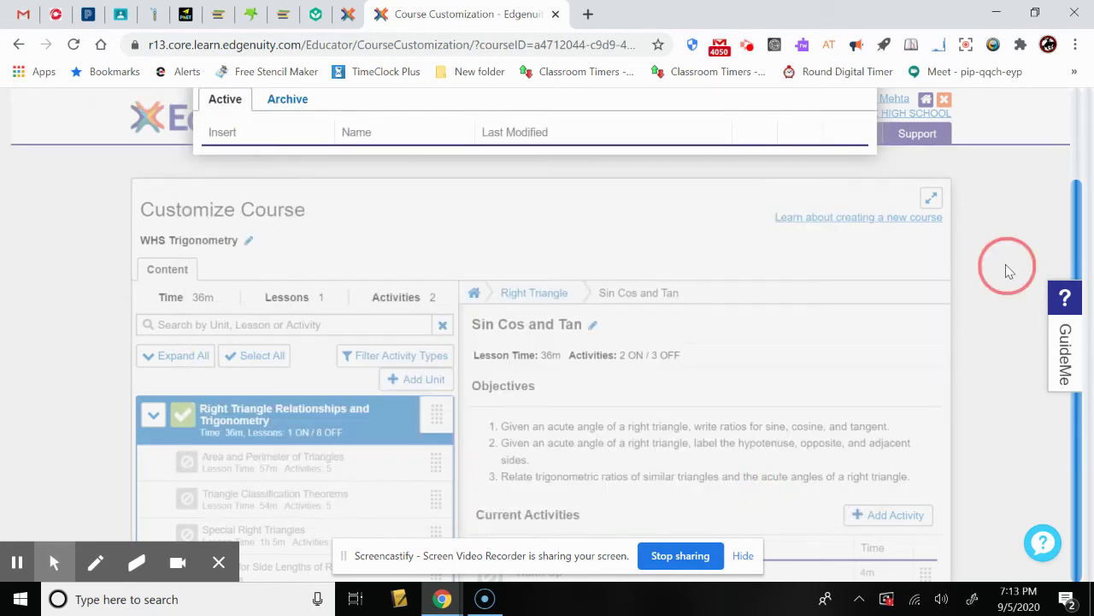
{"action": "left_click", "coordinate": [1076, 242]}
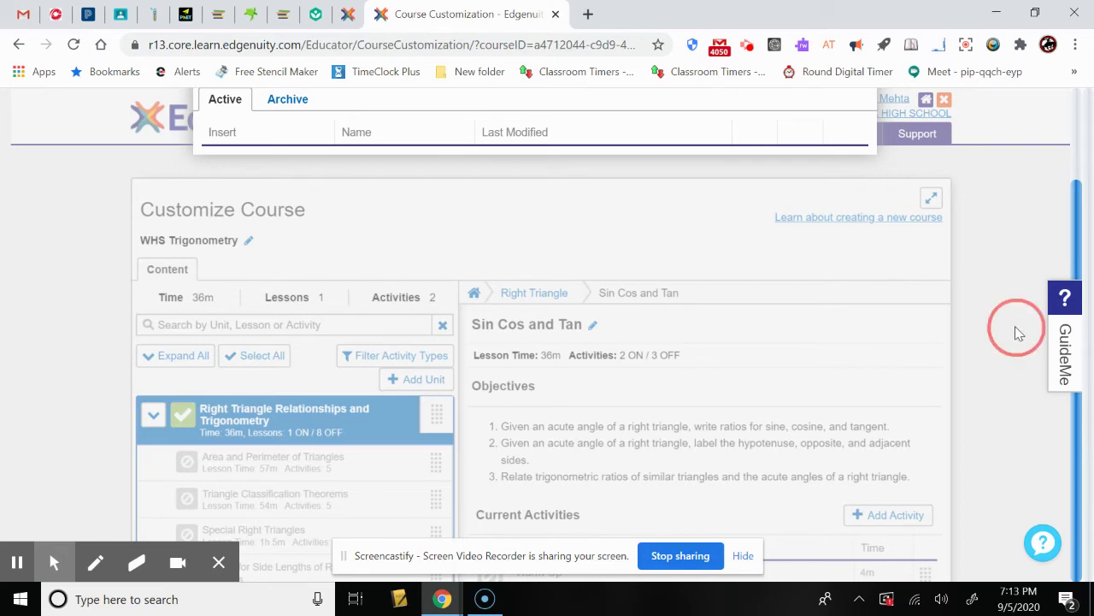
{"action": "left_click", "coordinate": [1079, 237]}
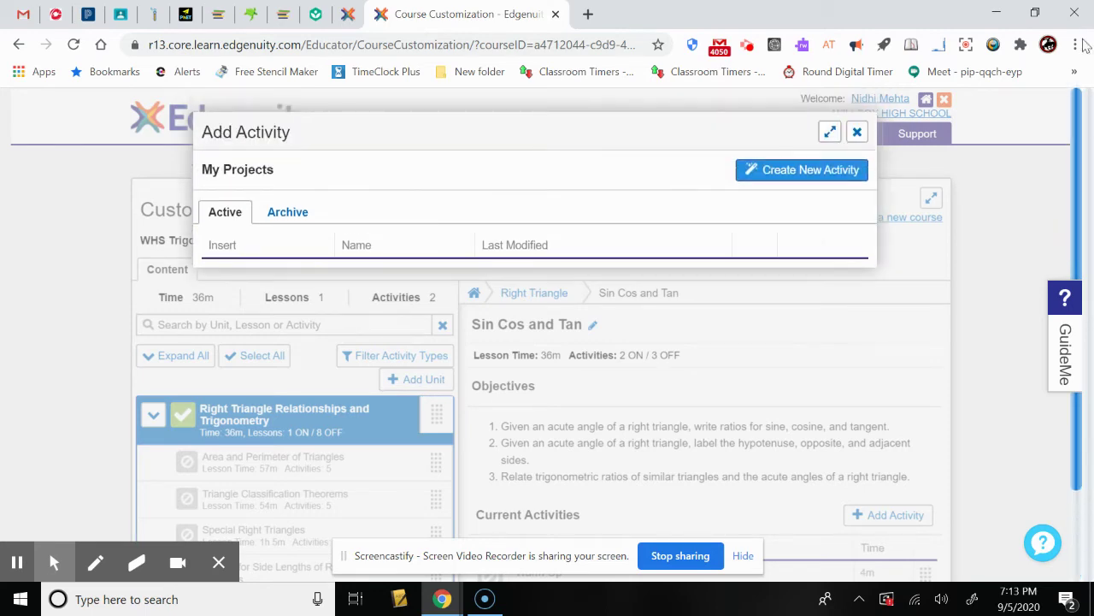
{"action": "left_click", "coordinate": [857, 132]}
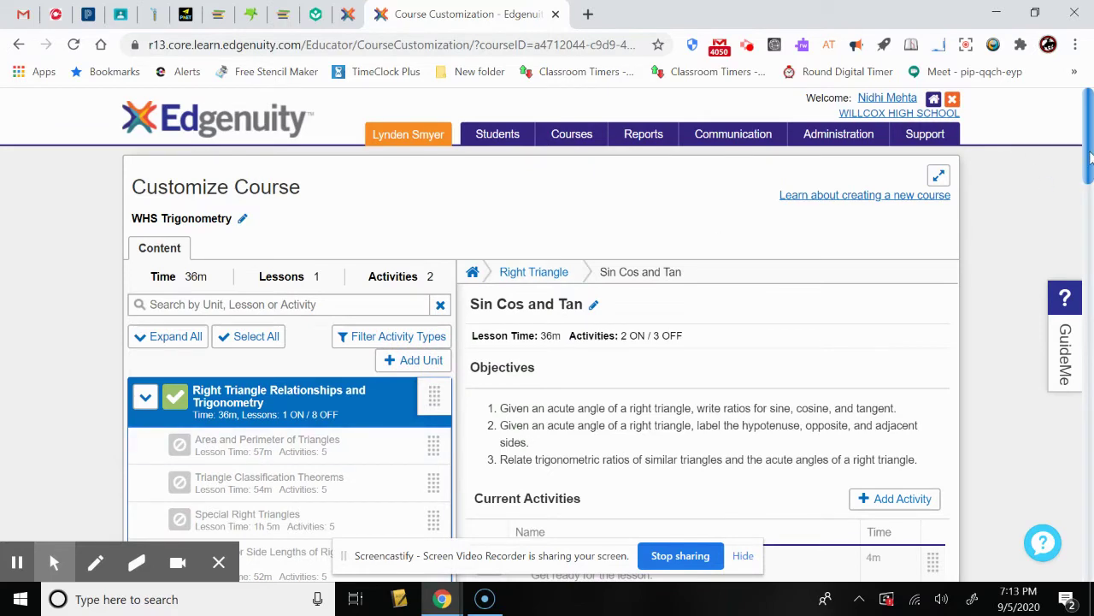
{"action": "left_click_drag", "start_coordinate": [1090, 157], "coordinate": [1090, 532]}
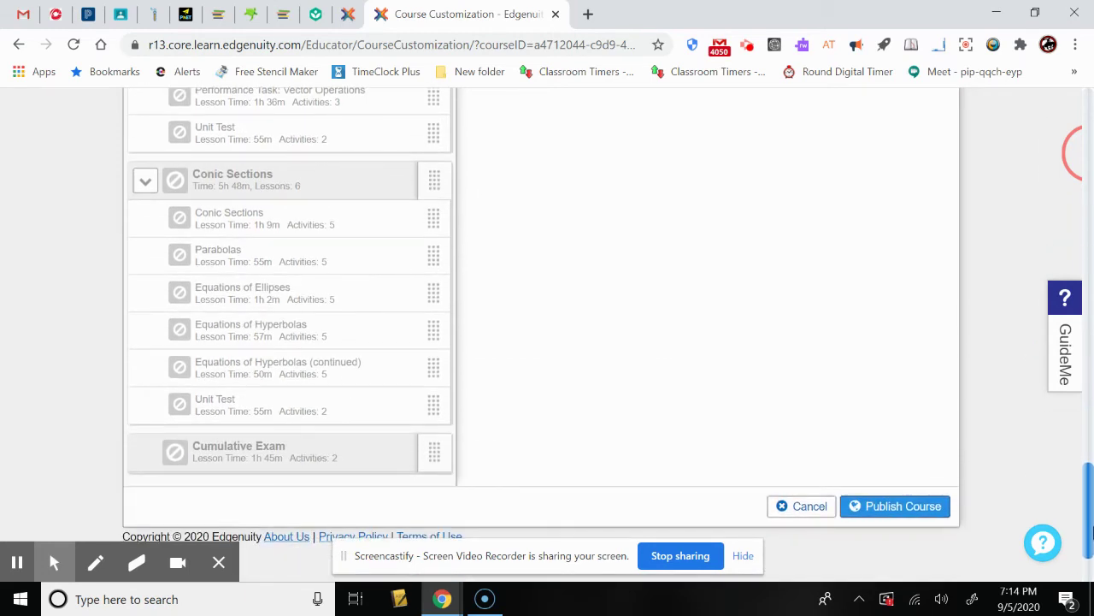
{"action": "left_click", "coordinate": [872, 508]}
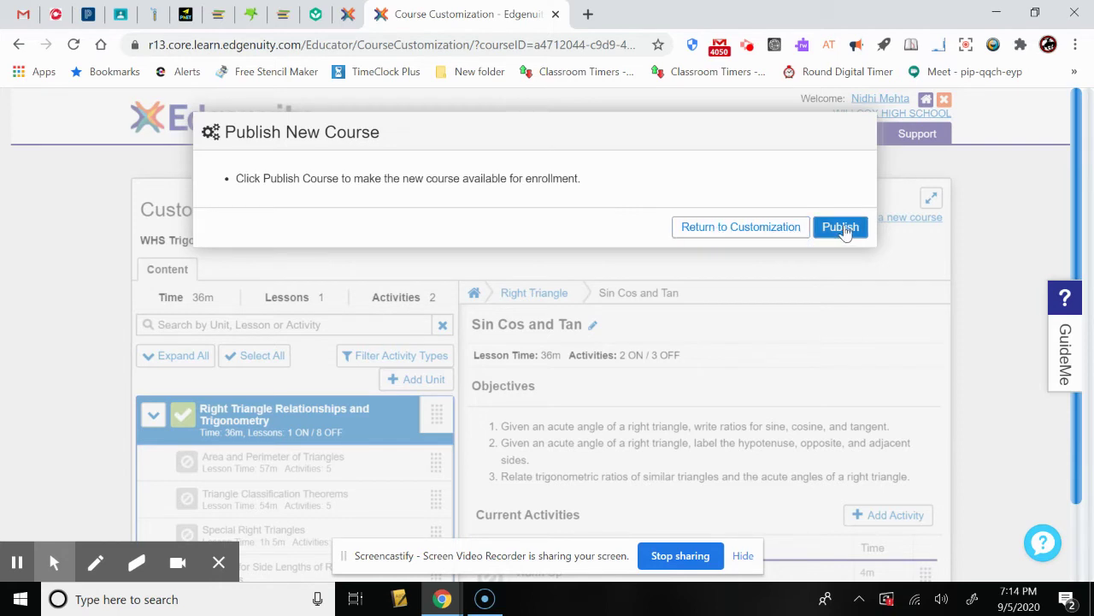
{"action": "left_click", "coordinate": [712, 233]}
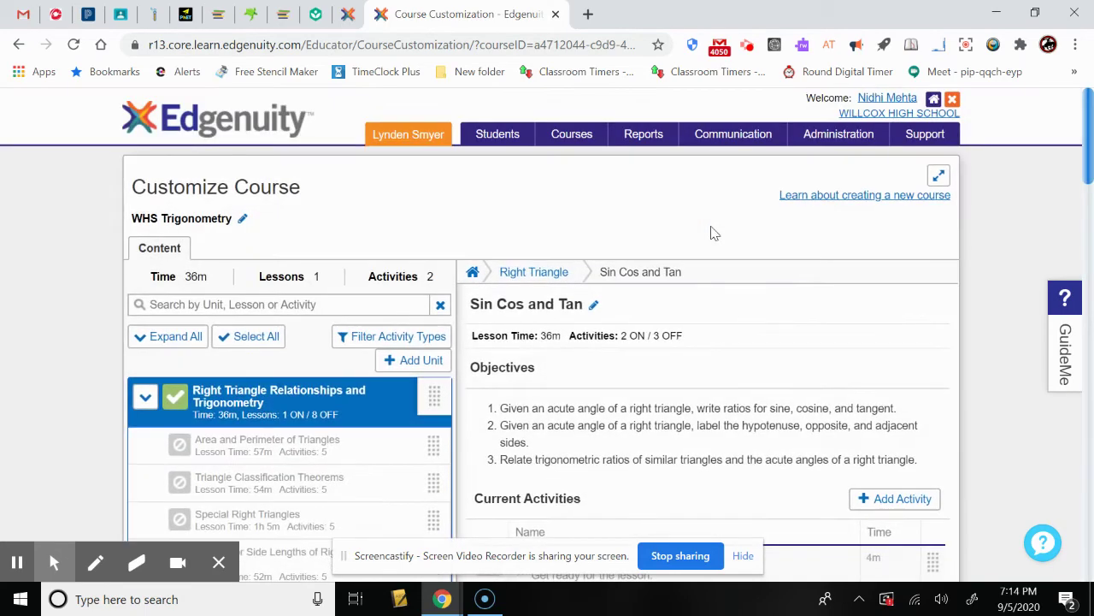
Step: Add a new unit named "Right angle Triangles" to the WHS Trigonometry course
{"action": "left_click", "coordinate": [391, 363]}
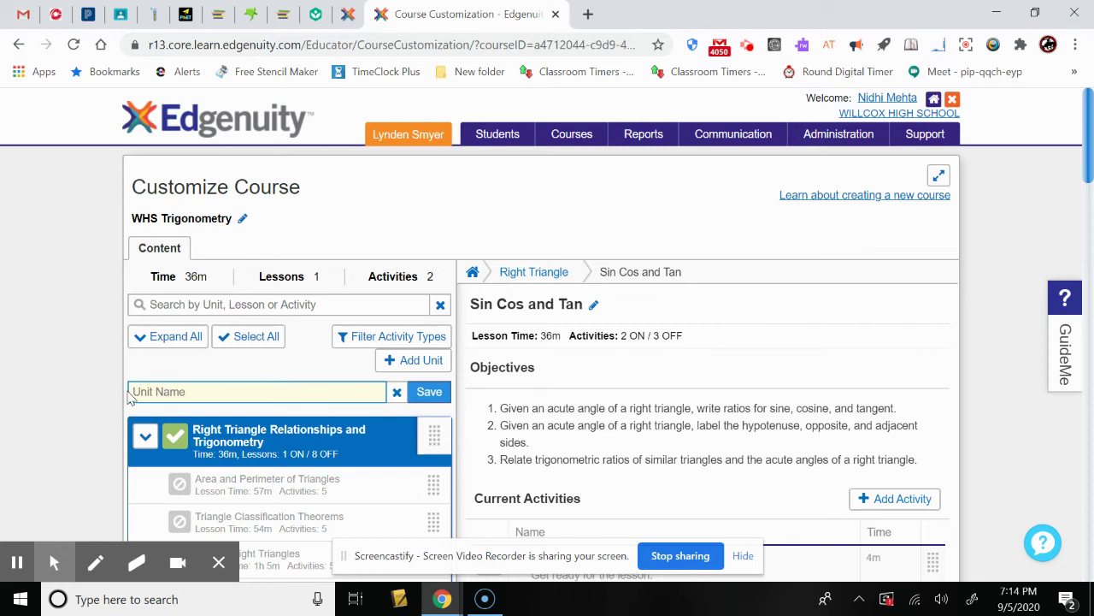
{"action": "left_click", "coordinate": [137, 392]}
{"action": "type", "text": "Right ange Triangles"}
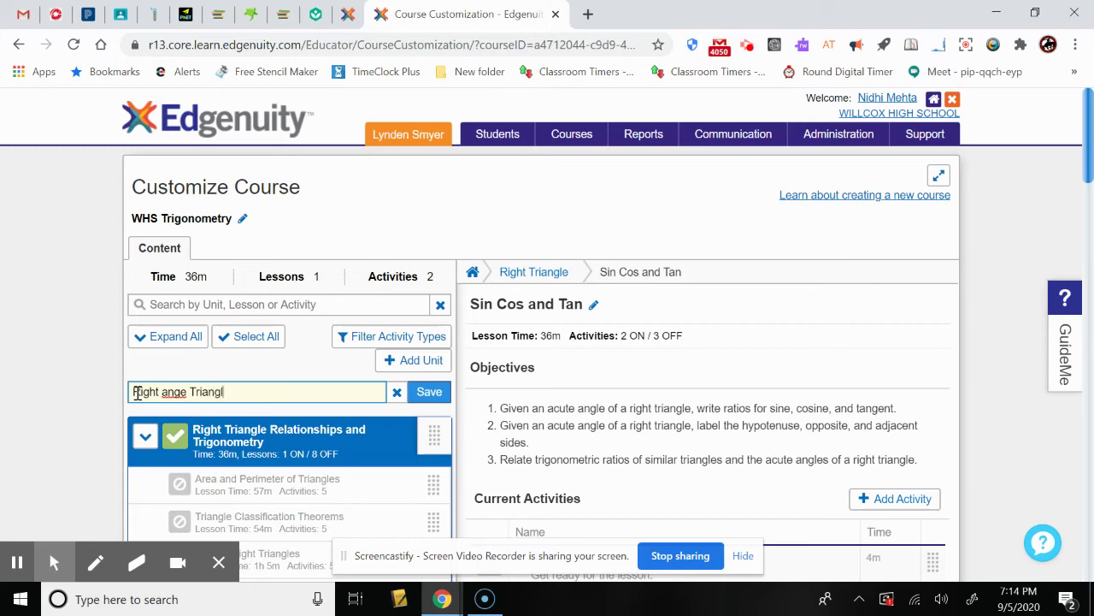
{"action": "left_click", "coordinate": [186, 393]}
{"action": "key", "text": "BackSpace"}
{"action": "type", "text": "le"}
{"action": "left_click", "coordinate": [430, 392]}
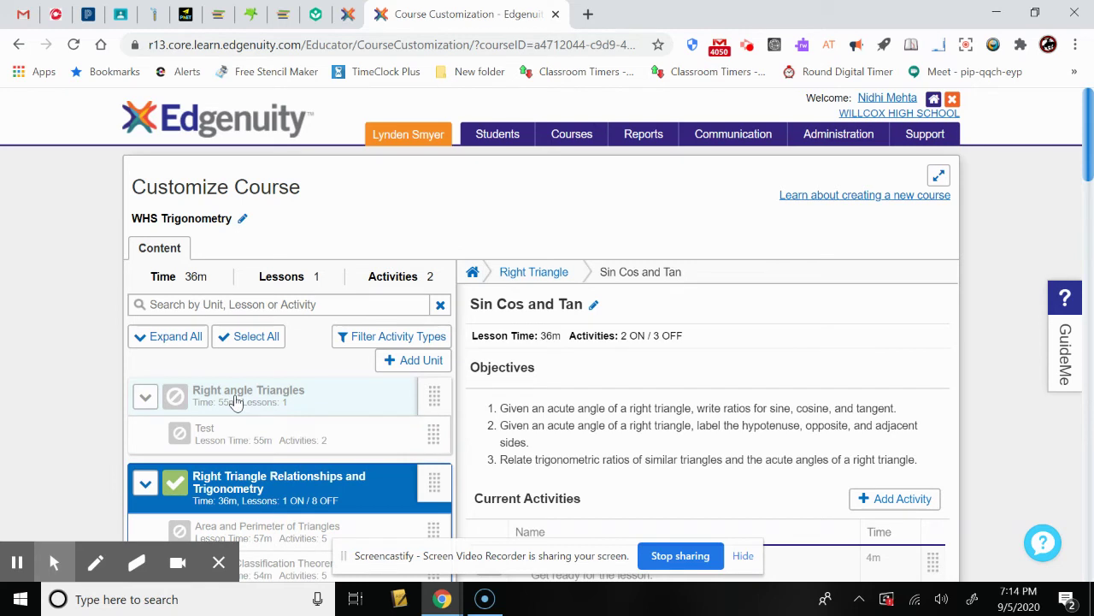
{"action": "mouse_move", "coordinate": [433, 396]}
{"action": "left_mouse_down"}
{"action": "mouse_move", "coordinate": [436, 504]}
{"action": "mouse_move", "coordinate": [434, 391]}
{"action": "mouse_move", "coordinate": [445, 409]}
{"action": "mouse_move", "coordinate": [451, 389]}
{"action": "mouse_move", "coordinate": [448, 398]}
{"action": "left_mouse_up"}
{"action": "left_click", "coordinate": [274, 314]}
Step: Publish the customized WHS Trigonometry course and open its course options
{"action": "left_click_drag", "start_coordinate": [1089, 128], "coordinate": [1088, 555]}
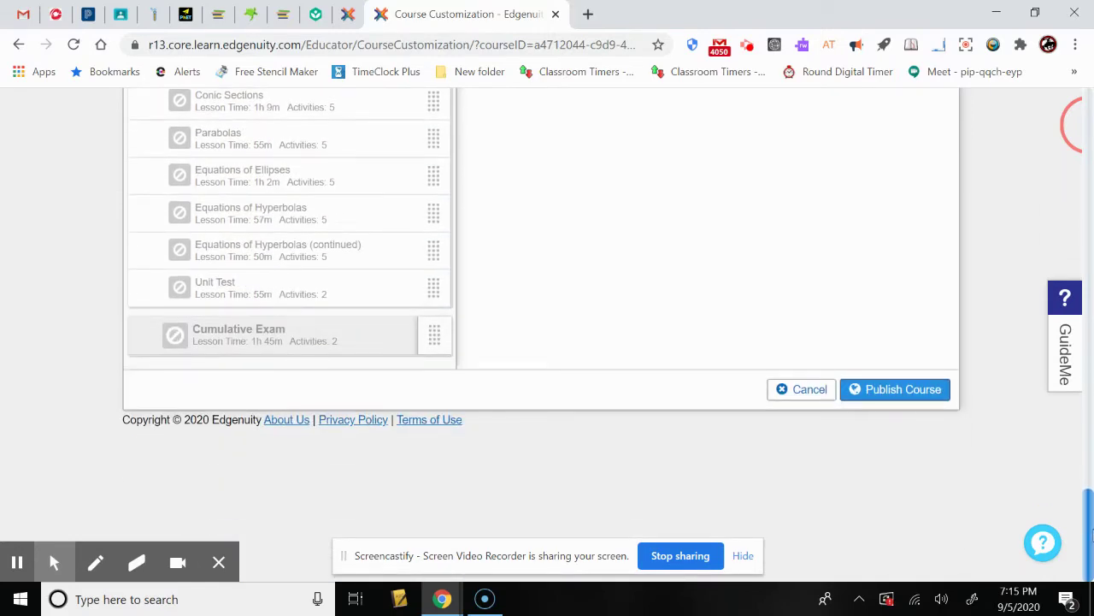
{"action": "left_click", "coordinate": [904, 392]}
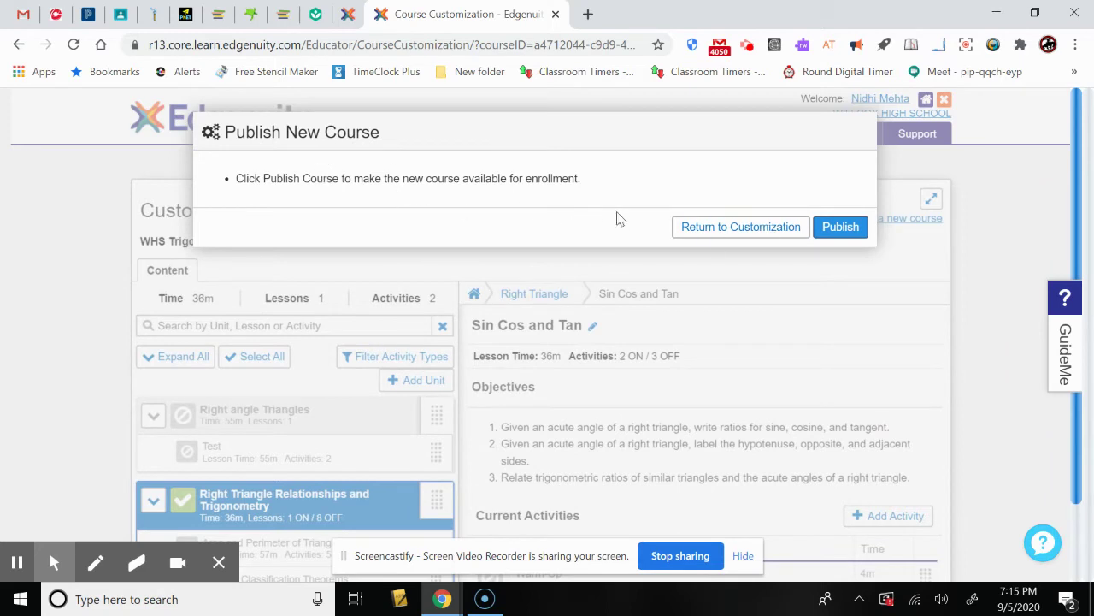
{"action": "left_click", "coordinate": [834, 231]}
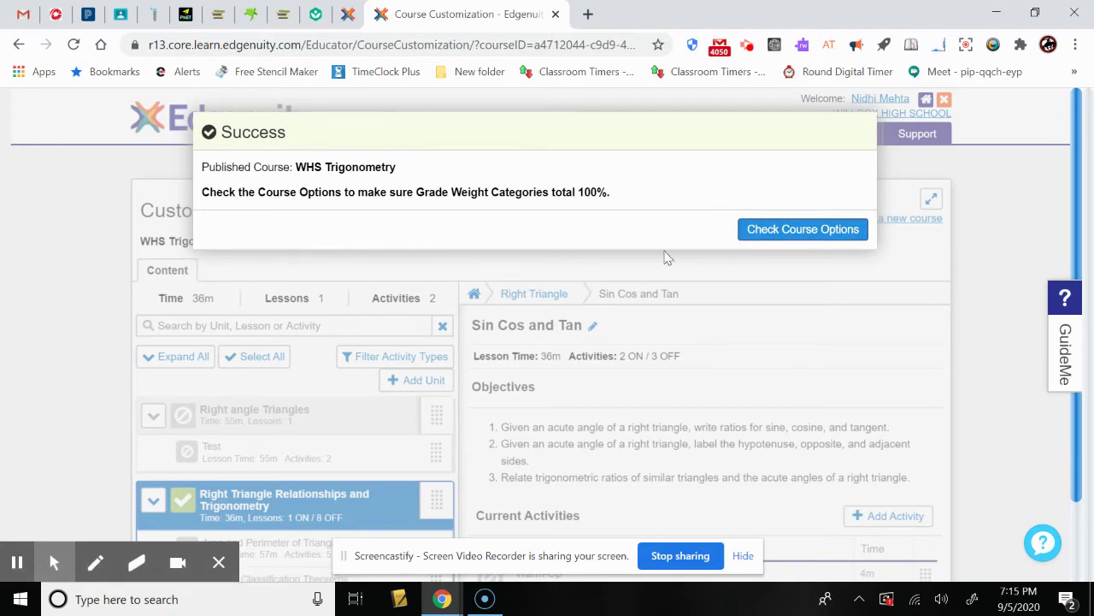
{"action": "left_click", "coordinate": [783, 237]}
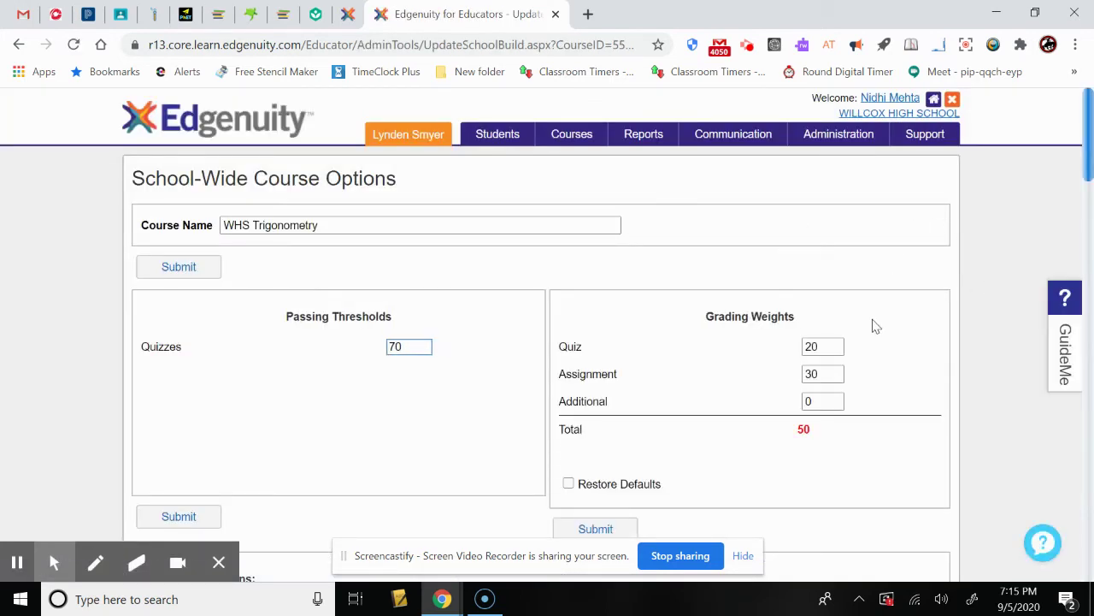
Step: Set the quiz and assignment grading weights to 50 each, clear the additional weight, and set the quiz passing threshold to 80
{"action": "left_click", "coordinate": [826, 350]}
{"action": "type", "text": "50"}
{"action": "left_click", "coordinate": [835, 376]}
{"action": "left_click", "coordinate": [825, 401]}
{"action": "left_click", "coordinate": [1091, 126]}
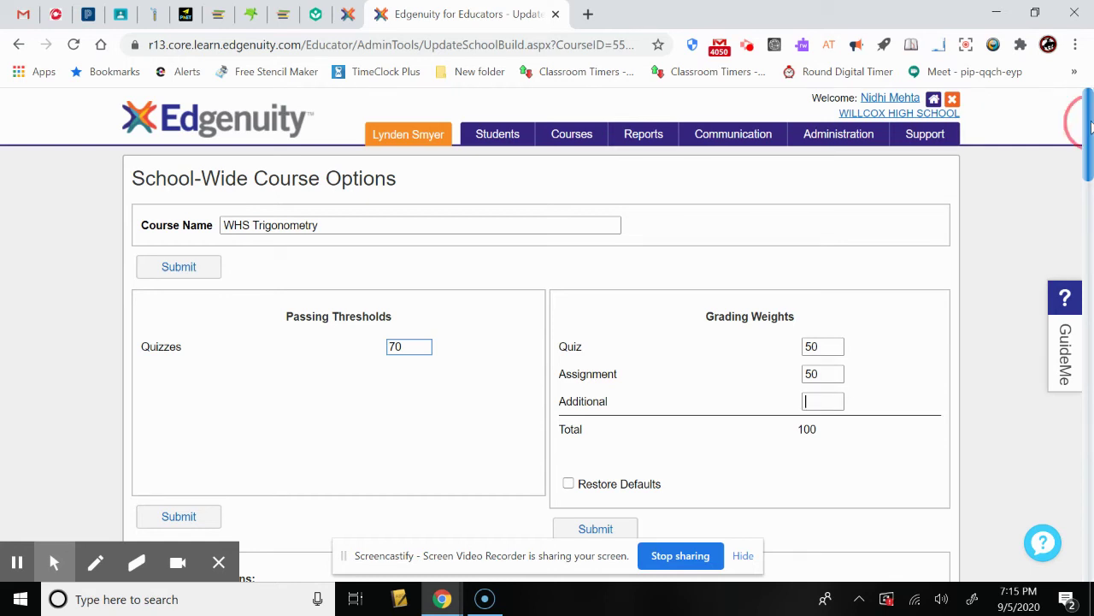
{"action": "left_click", "coordinate": [415, 342]}
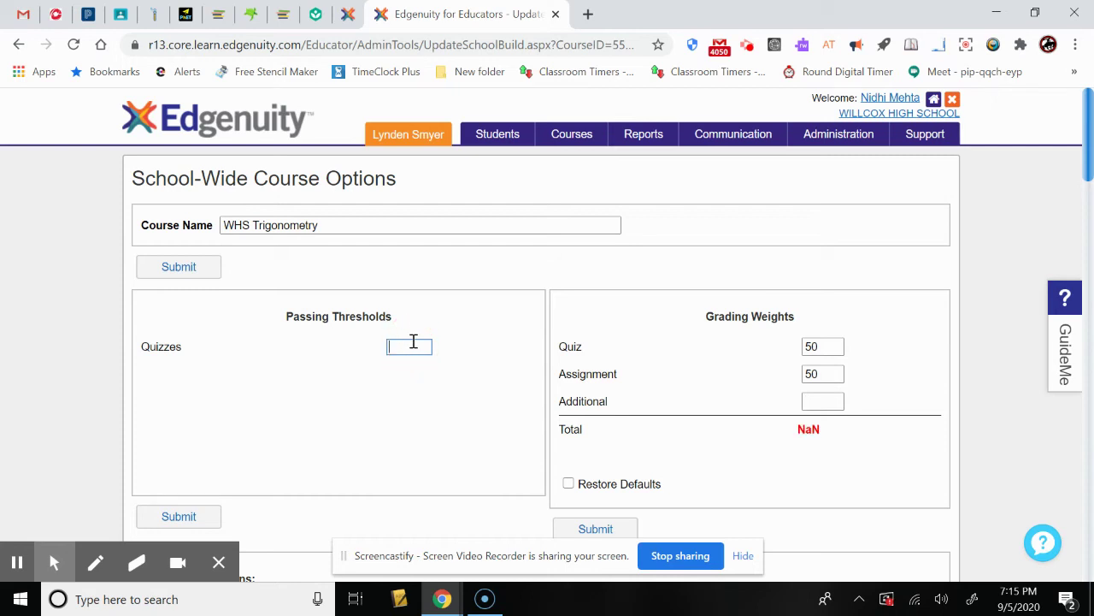
Step: Review the remaining school-wide course options and try to submit all changes, returning to the grading weights
{"action": "left_click_drag", "start_coordinate": [1088, 160], "coordinate": [1090, 265]}
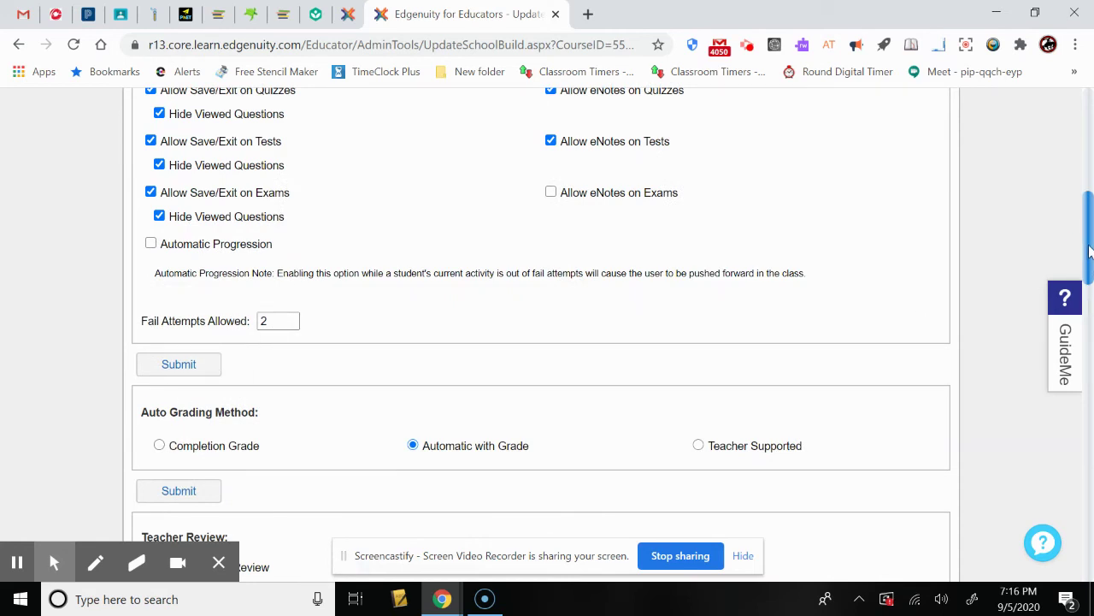
{"action": "left_click_drag", "start_coordinate": [1092, 254], "coordinate": [1092, 369]}
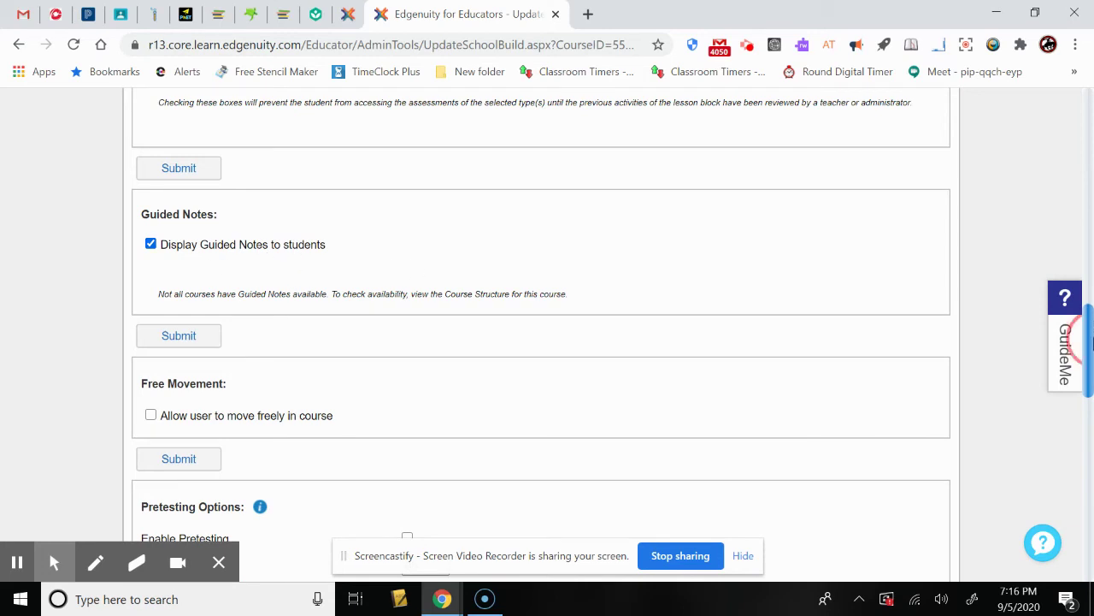
{"action": "left_click_drag", "start_coordinate": [1091, 342], "coordinate": [1092, 530]}
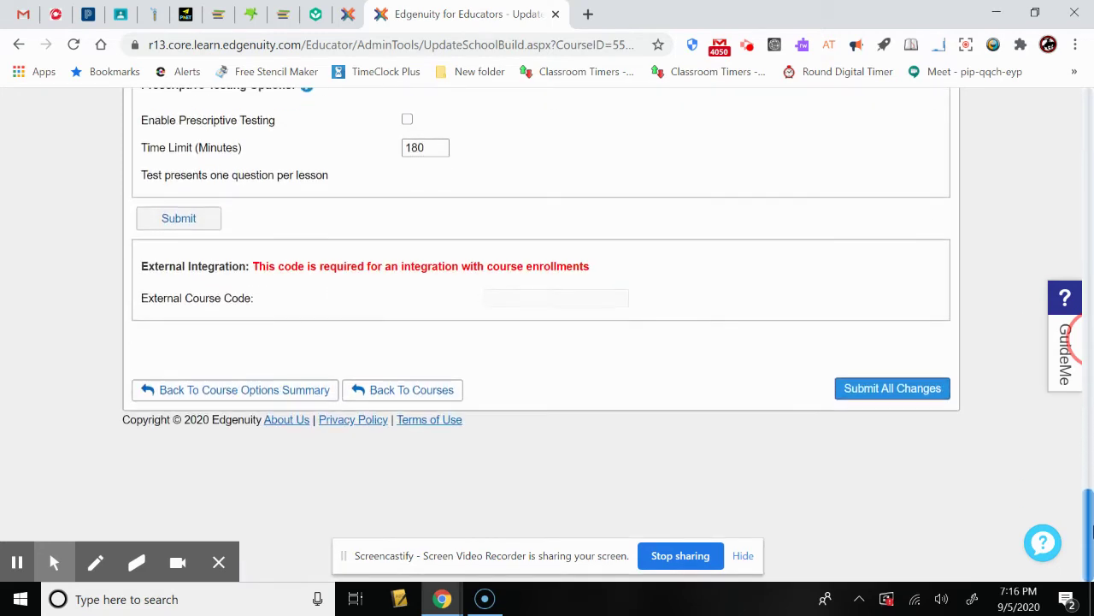
{"action": "left_click", "coordinate": [878, 391]}
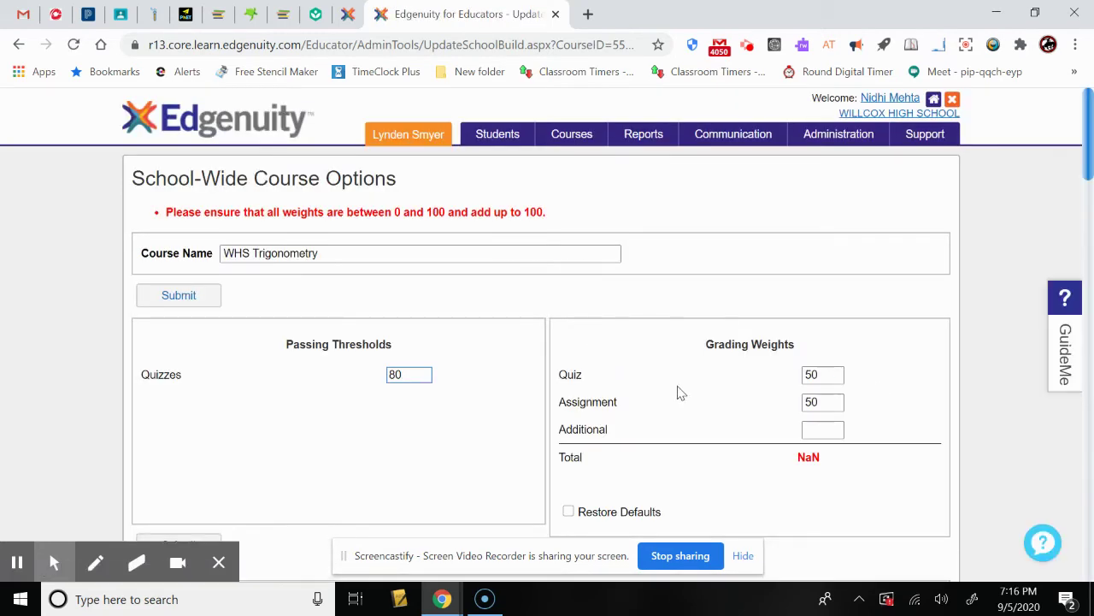
{"action": "left_click", "coordinate": [814, 430]}
{"action": "left_click", "coordinate": [822, 401]}
Step: Leave the course options for the Edgenuity home page and open the list of classes
{"action": "left_click", "coordinate": [348, 16]}
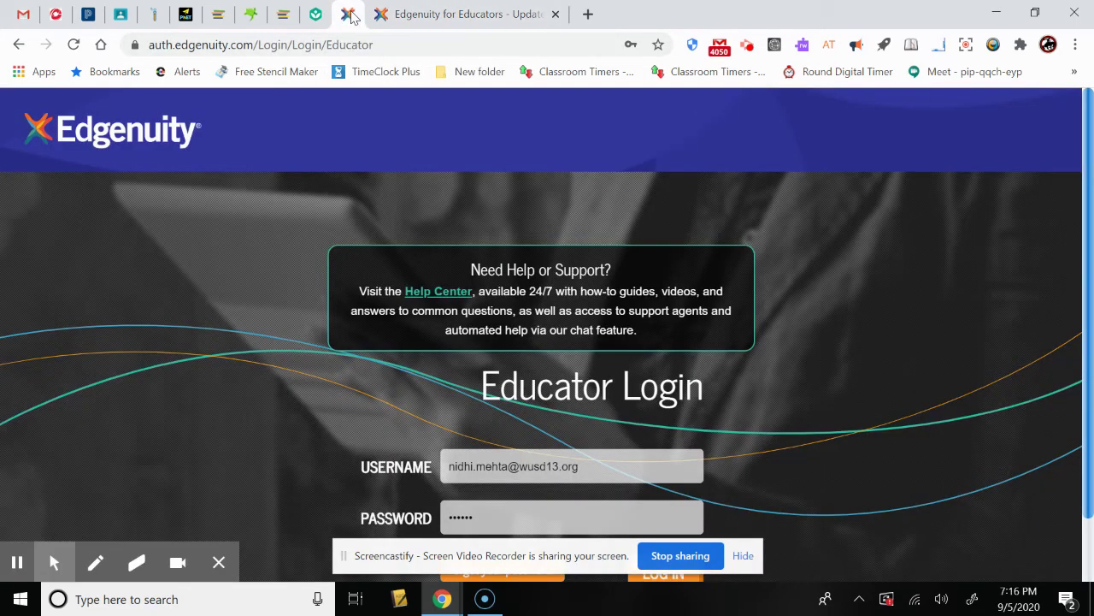
{"action": "left_click", "coordinate": [436, 15]}
{"action": "left_click", "coordinate": [205, 128]}
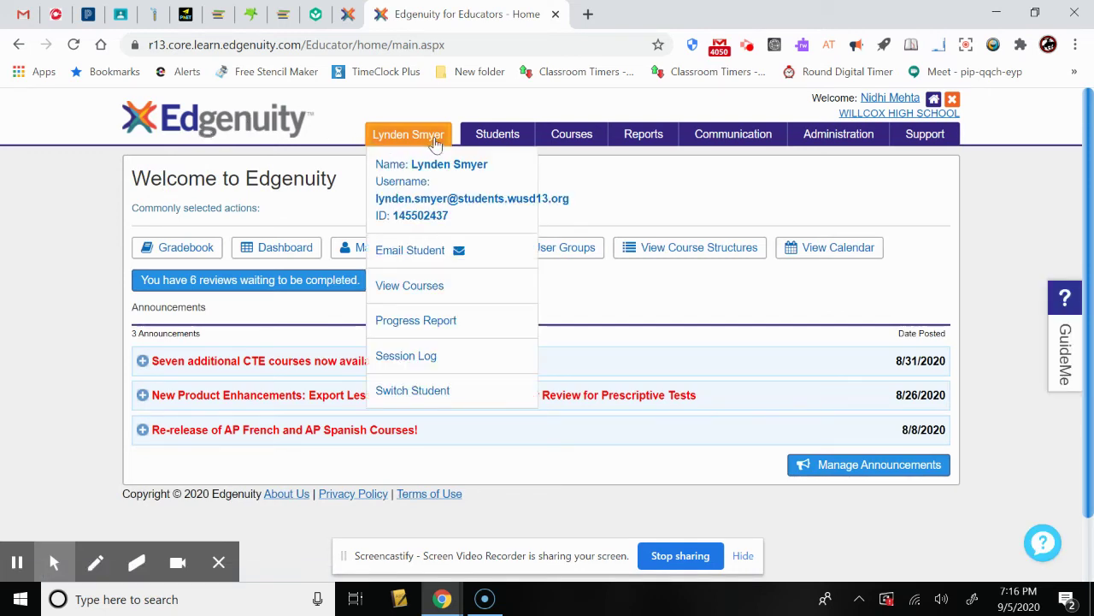
{"action": "mouse_move", "coordinate": [498, 137]}
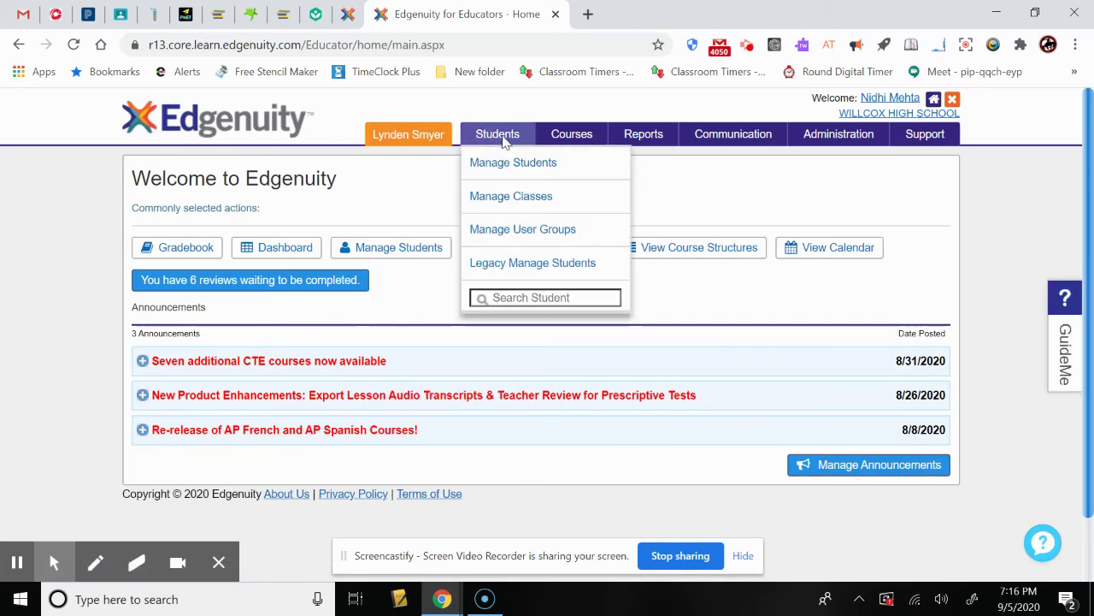
{"action": "left_click", "coordinate": [499, 207]}
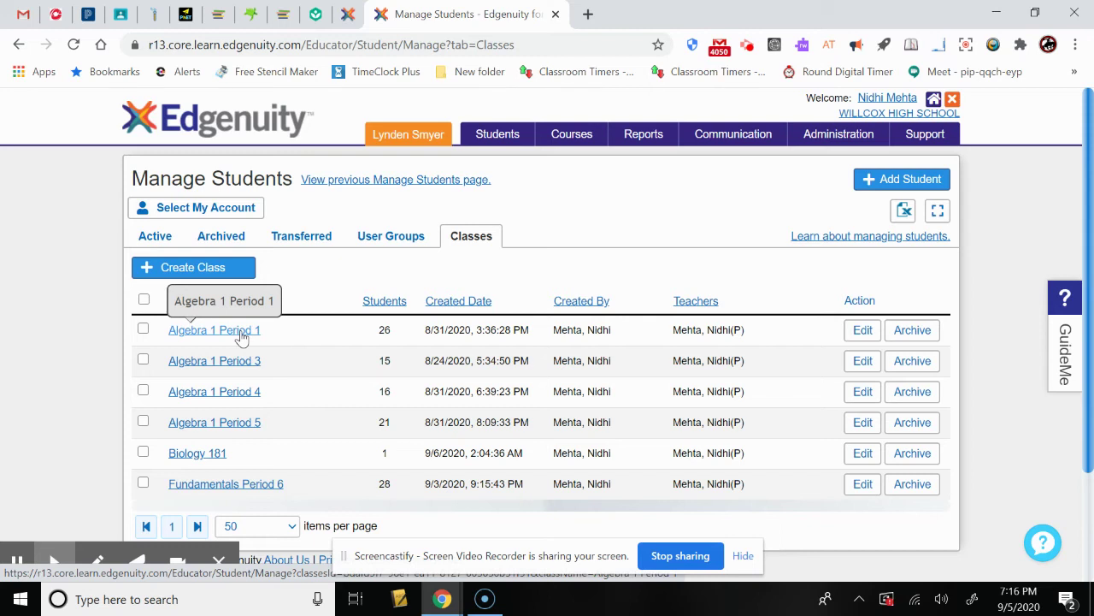
Step: Open the Algebra 1 Period 1 student list and clear all of its filters
{"action": "left_click", "coordinate": [241, 333]}
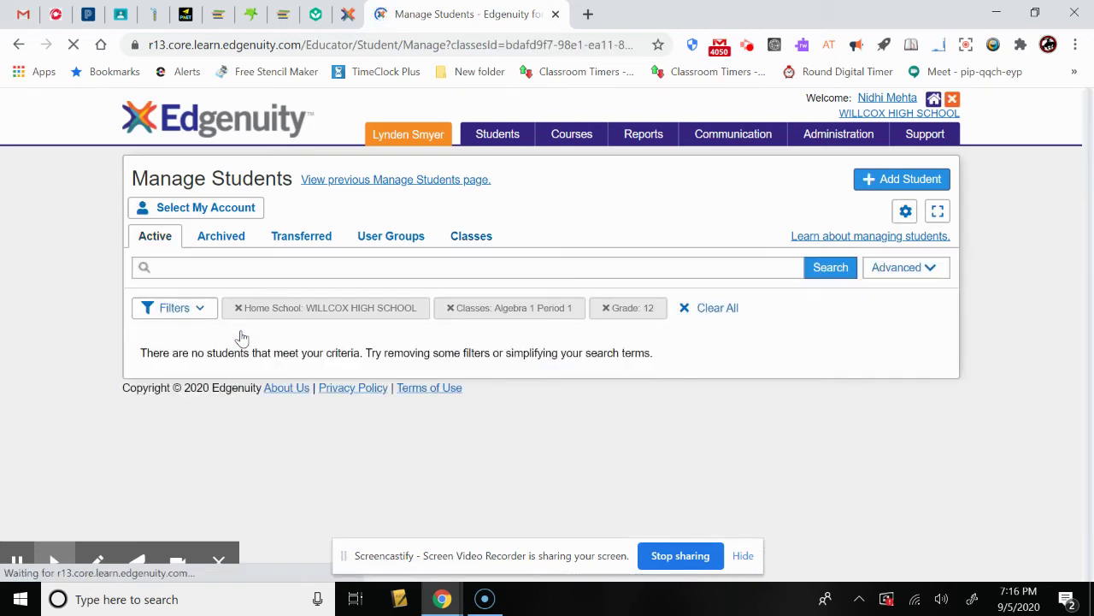
{"action": "left_click", "coordinate": [717, 309]}
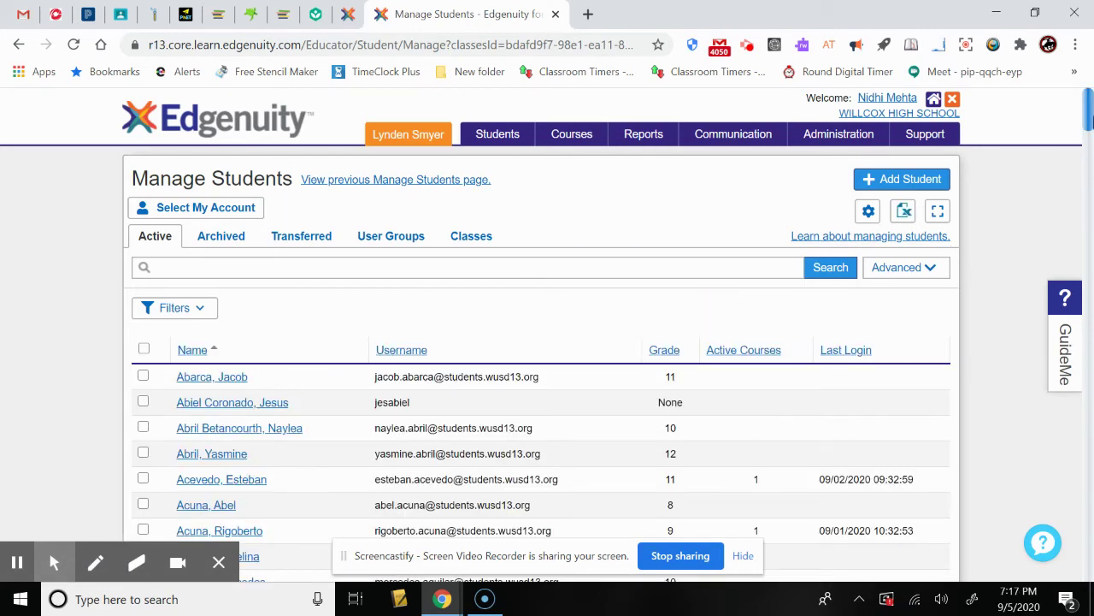
{"action": "left_click_drag", "start_coordinate": [1089, 108], "coordinate": [1088, 171]}
{"action": "scroll", "coordinate": [479, 229], "scroll_direction": "up", "scroll_amount": 10}
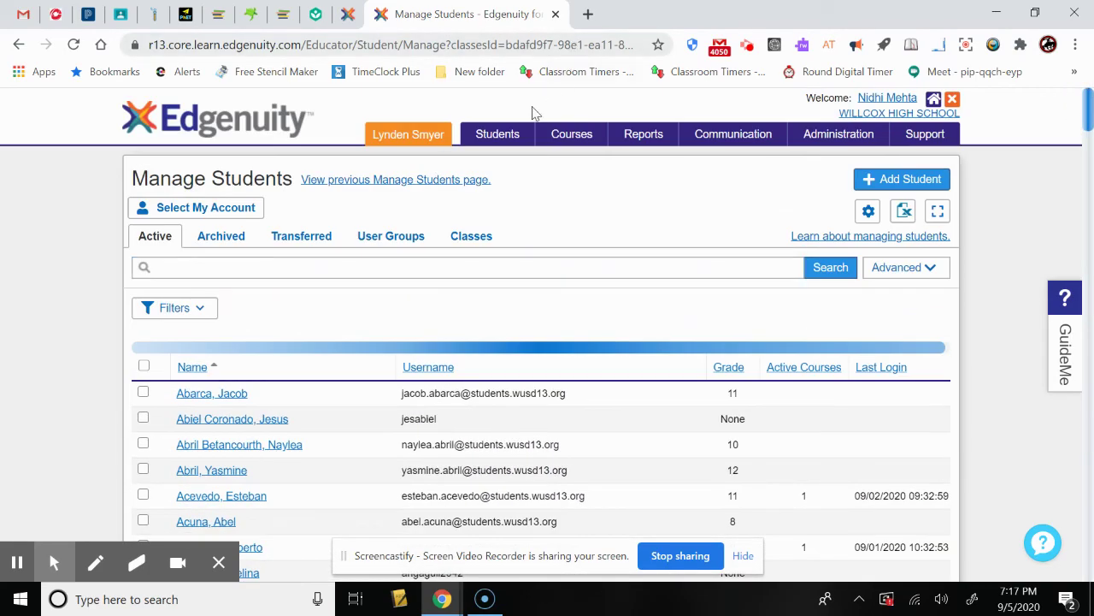
Step: Review the Algebra 1 Period 1 roster again from the list of classes and remove its filters
{"action": "mouse_move", "coordinate": [516, 130]}
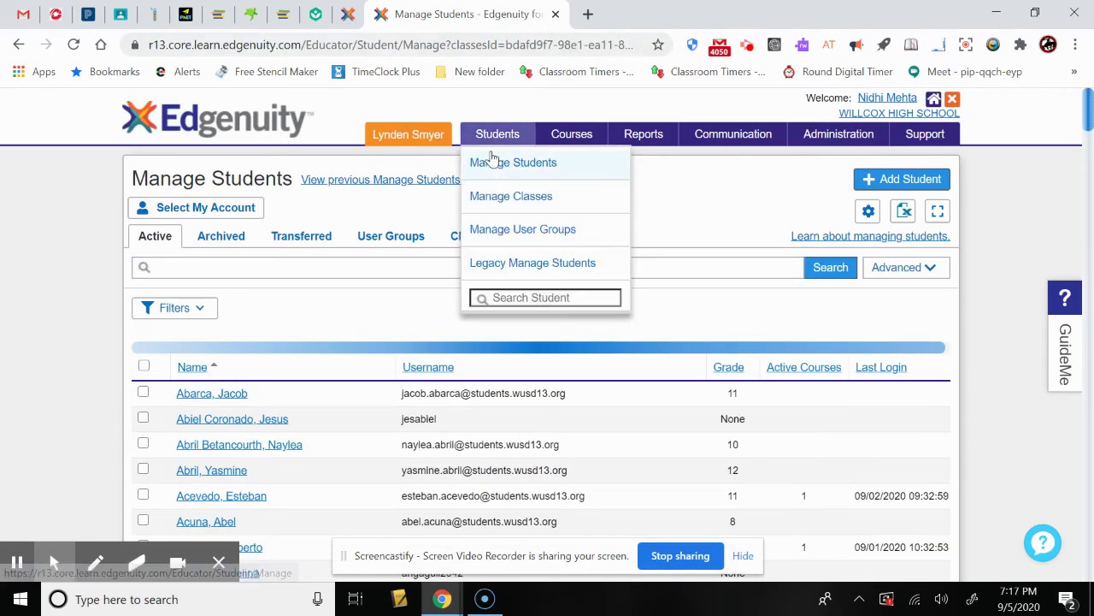
{"action": "left_click", "coordinate": [521, 200]}
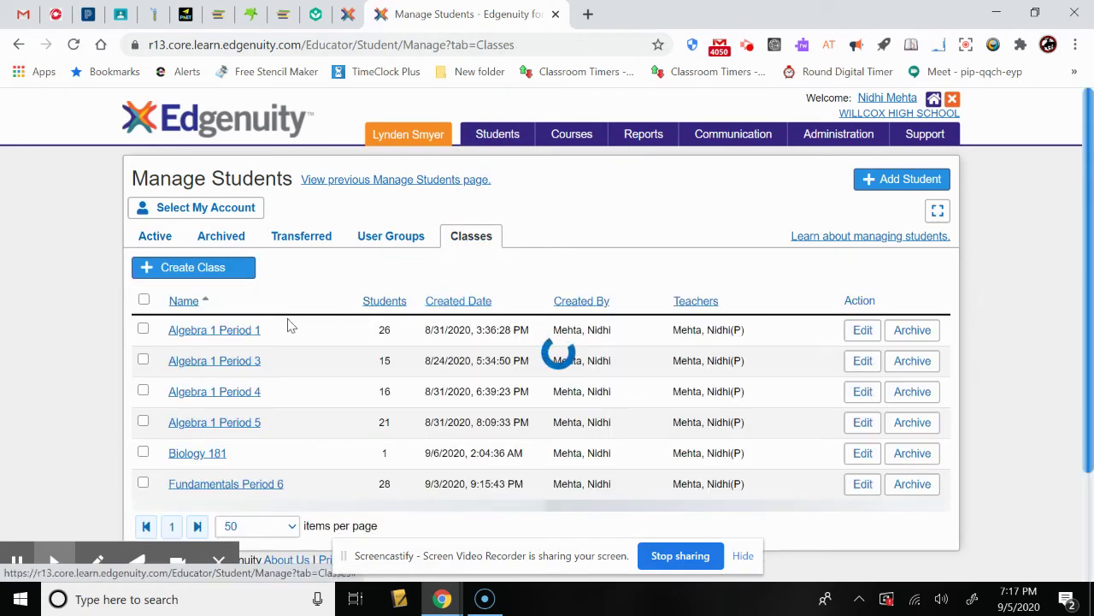
{"action": "left_click", "coordinate": [227, 334]}
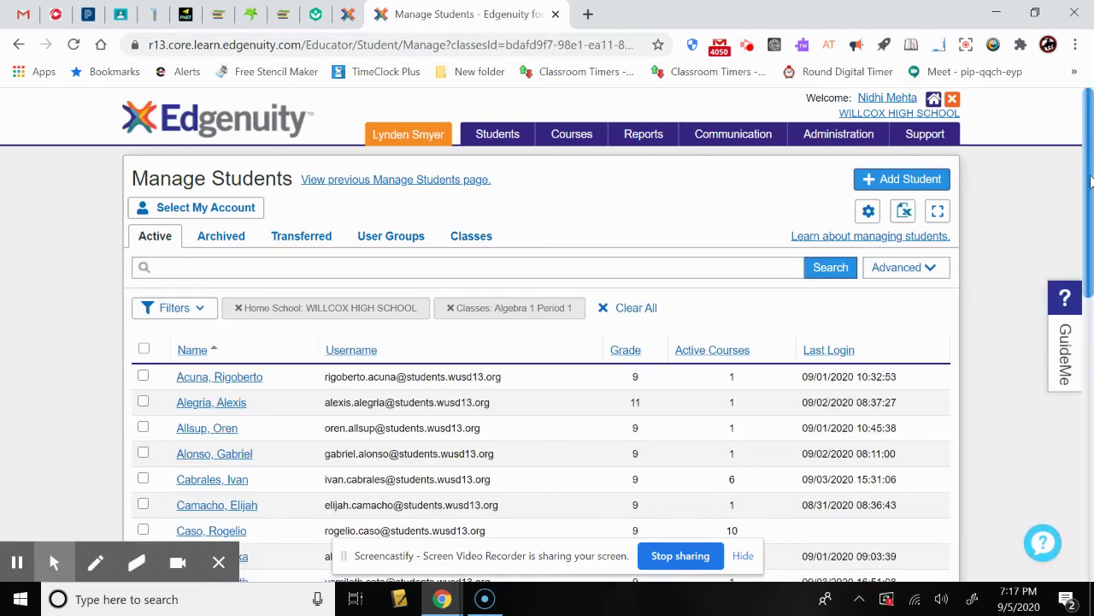
{"action": "mouse_move", "coordinate": [1091, 181]}
{"action": "left_mouse_down"}
{"action": "mouse_move", "coordinate": [1091, 431]}
{"action": "mouse_move", "coordinate": [1091, 186]}
{"action": "left_mouse_up"}
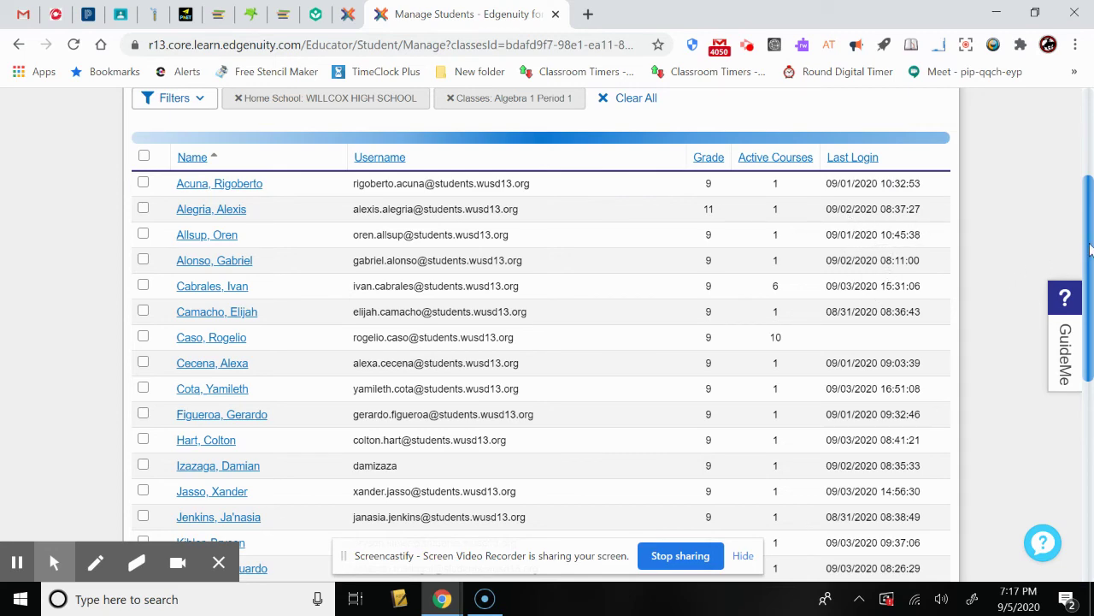
{"action": "scroll", "coordinate": [1077, 248], "scroll_direction": "up", "scroll_amount": 3}
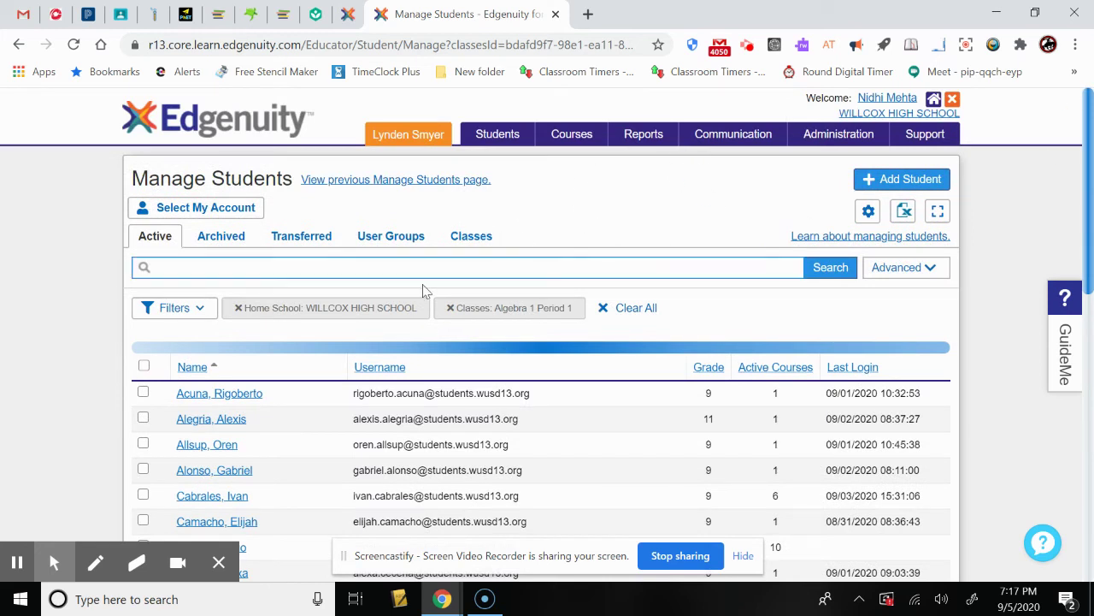
{"action": "left_click", "coordinate": [638, 309]}
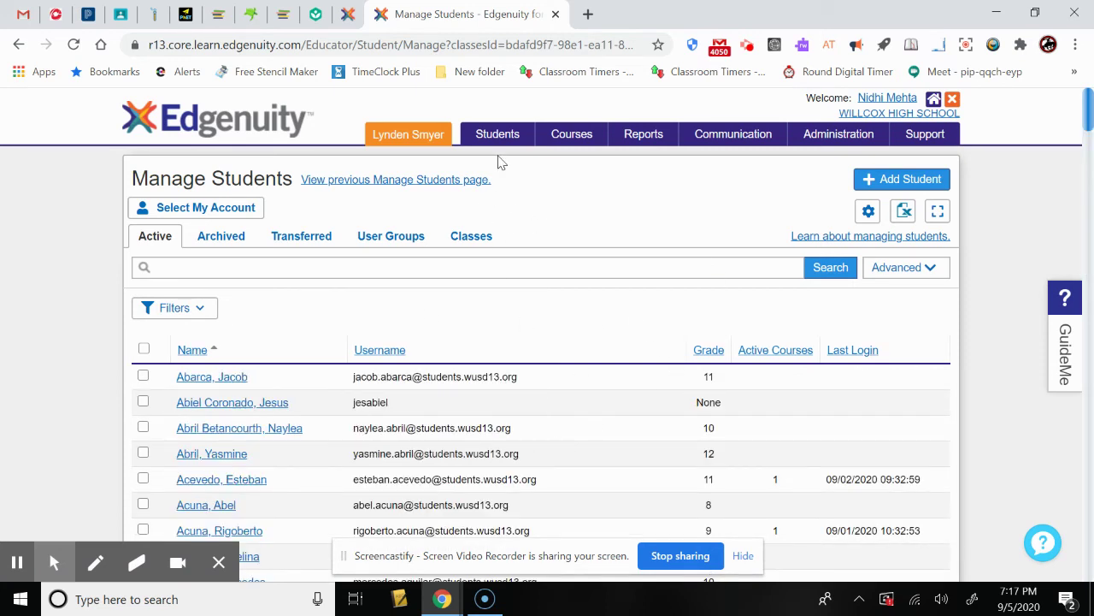
Step: Go to the Edgenuity home page, view the student progress Dashboard and return to the home page
{"action": "left_click", "coordinate": [229, 126]}
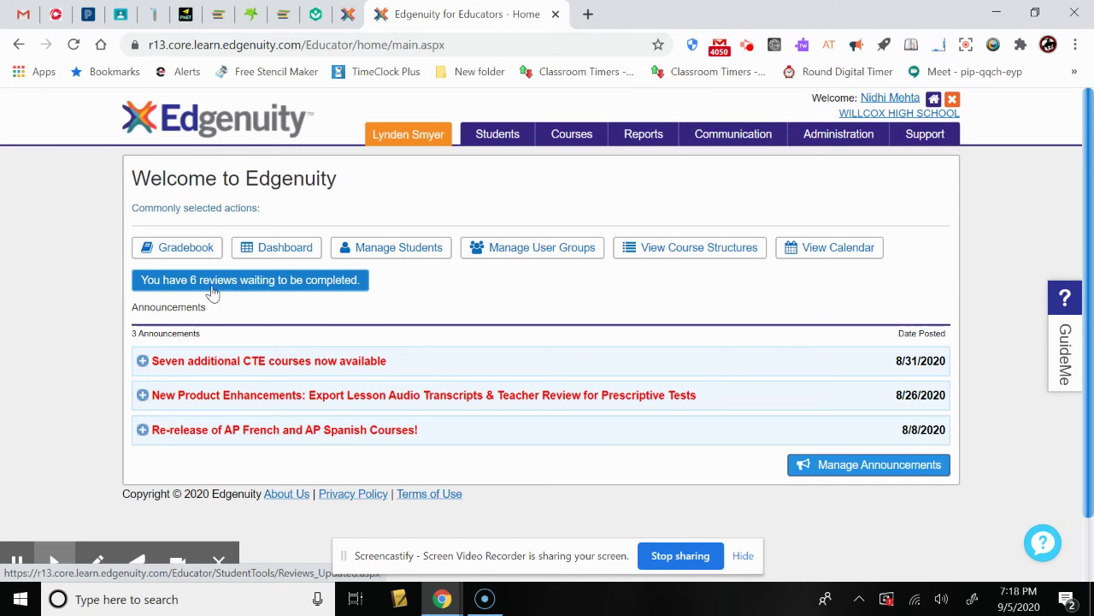
{"action": "left_click", "coordinate": [271, 257]}
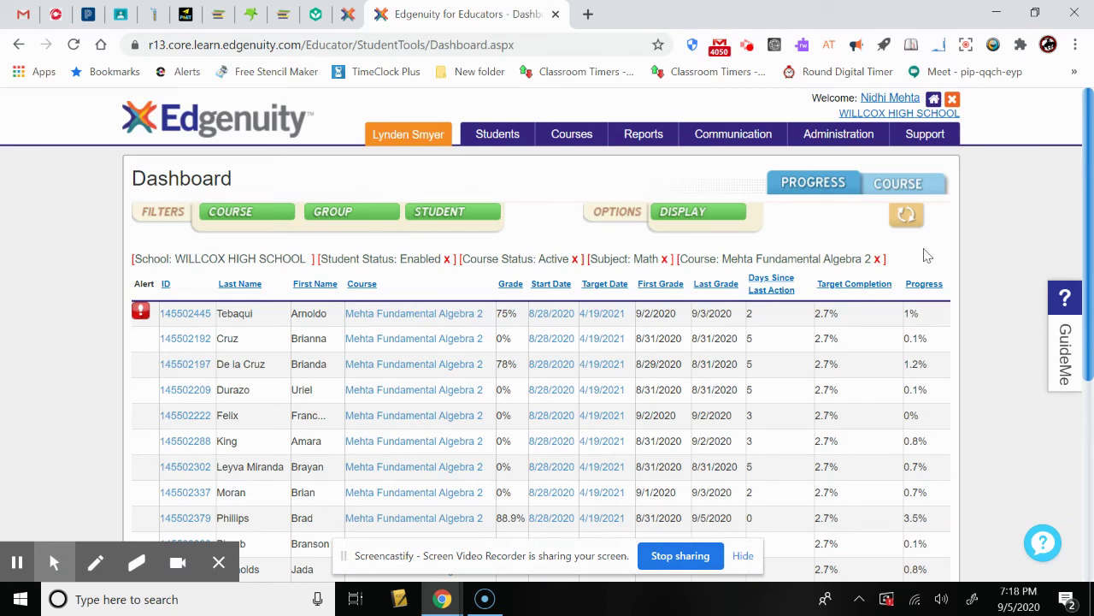
{"action": "left_click", "coordinate": [225, 126]}
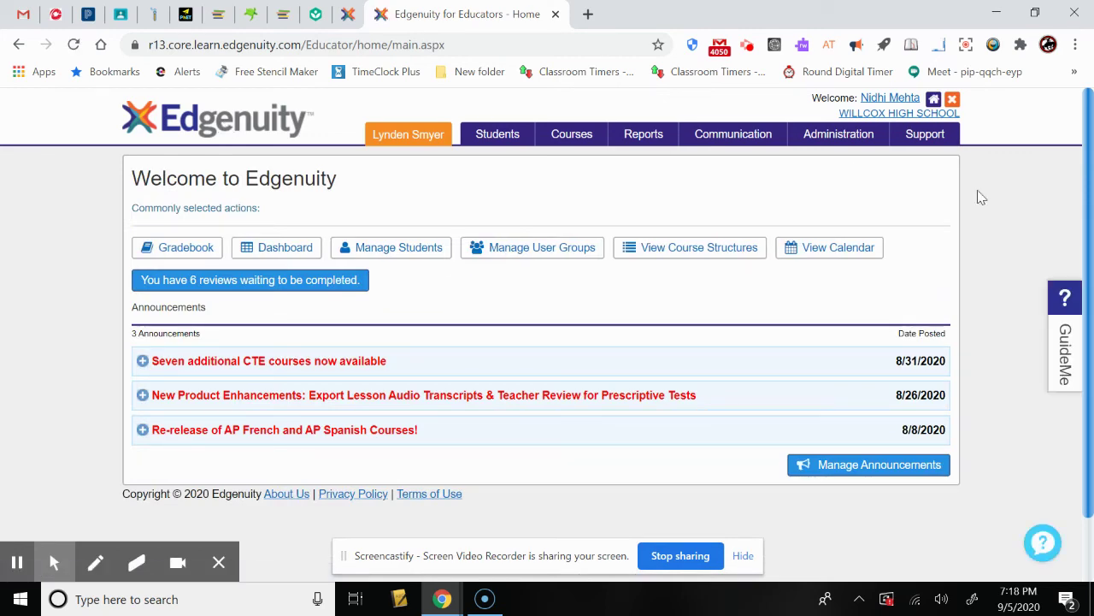
Step: Reopen the Dashboard, review the Fundamental Algebra 2 progress list and show the alert options for the flagged student
{"action": "scroll", "coordinate": [1086, 231], "scroll_direction": "down", "scroll_amount": 2}
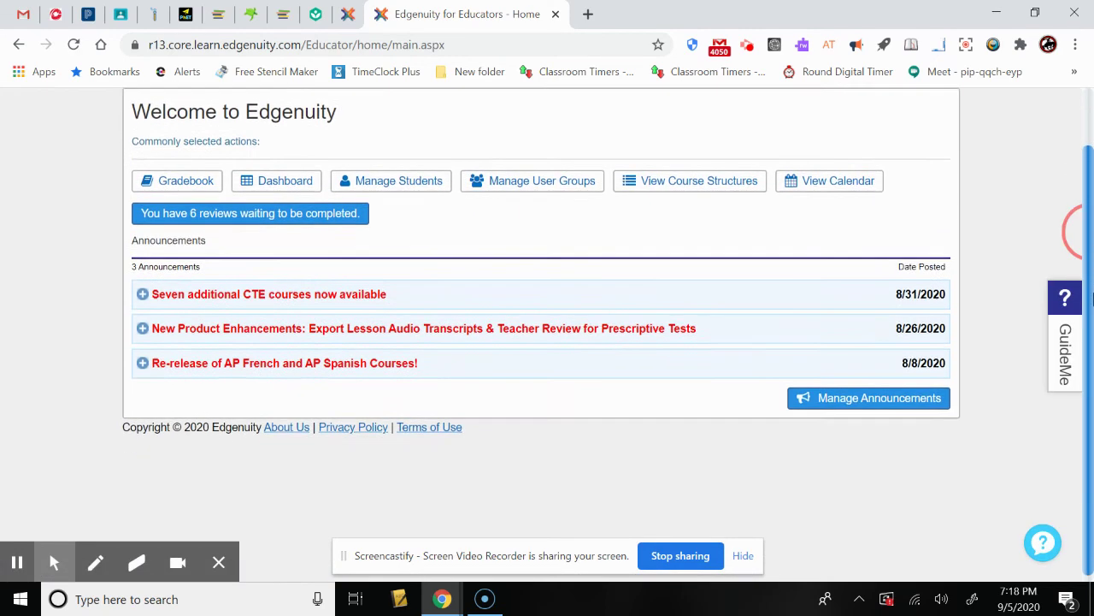
{"action": "left_click", "coordinate": [272, 175]}
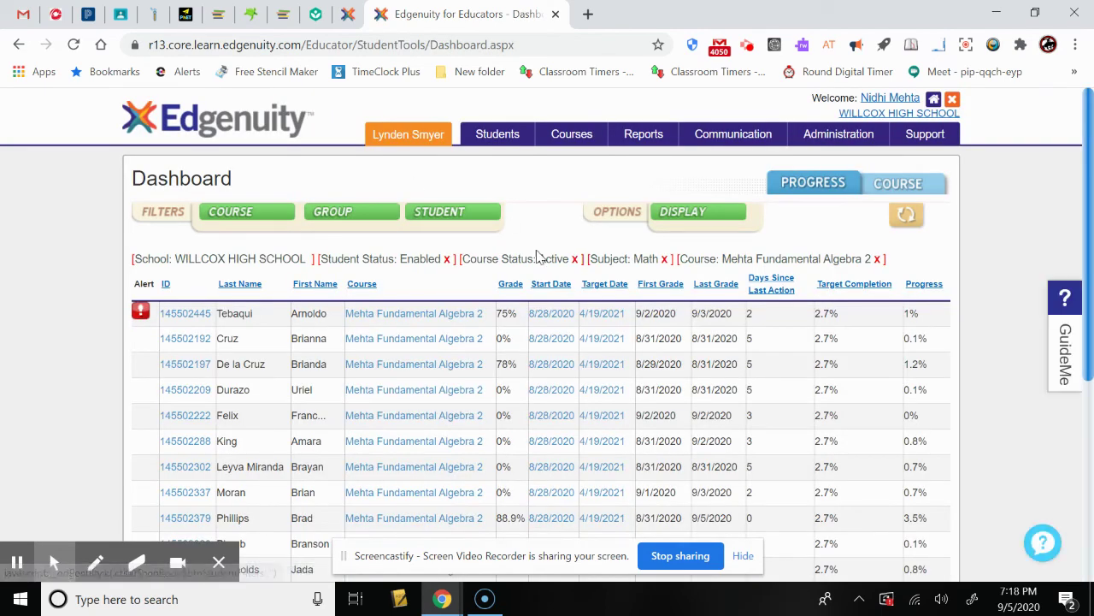
{"action": "left_click_drag", "start_coordinate": [1092, 224], "coordinate": [1092, 342]}
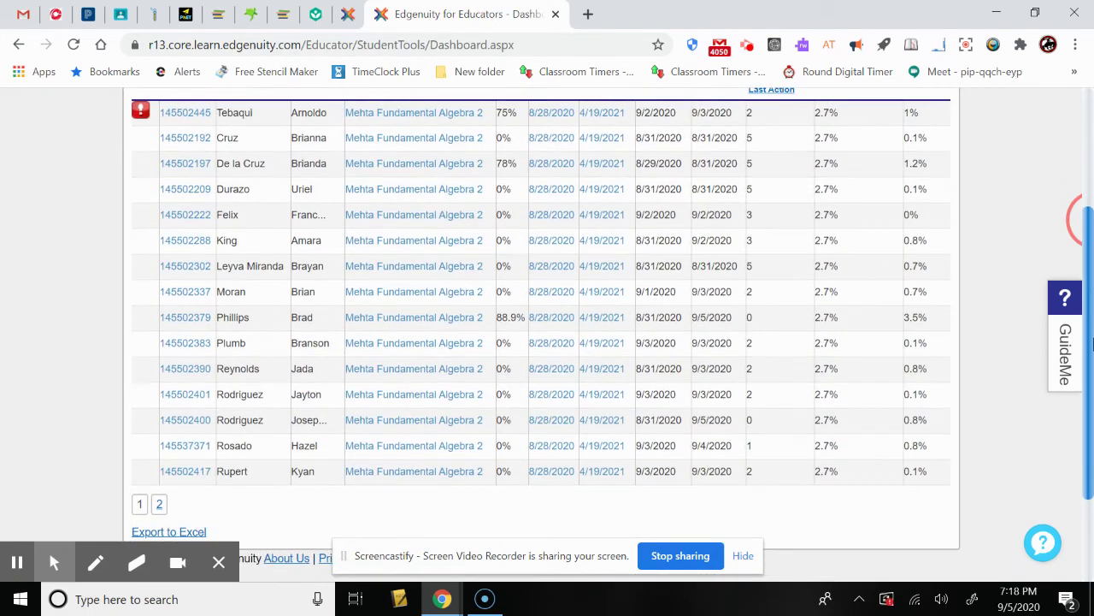
{"action": "left_click", "coordinate": [142, 113]}
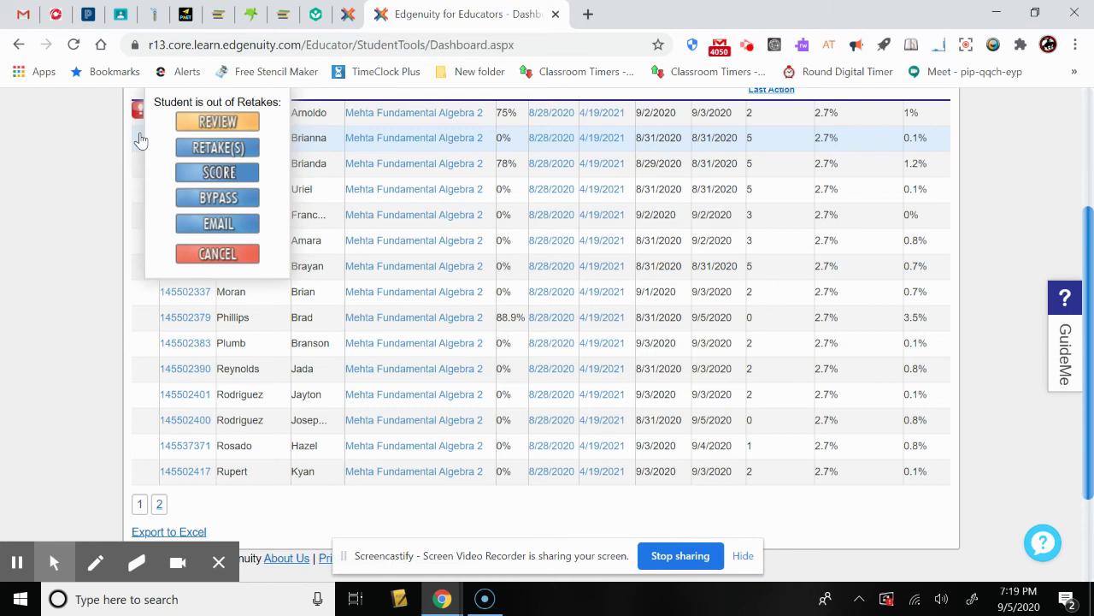
Step: Customize the Fundamental Algebra 2 course for the second listed student, excluding the Three-Dimensional Geometry and Two-Dimensional Geometry units
{"action": "left_click", "coordinate": [415, 141]}
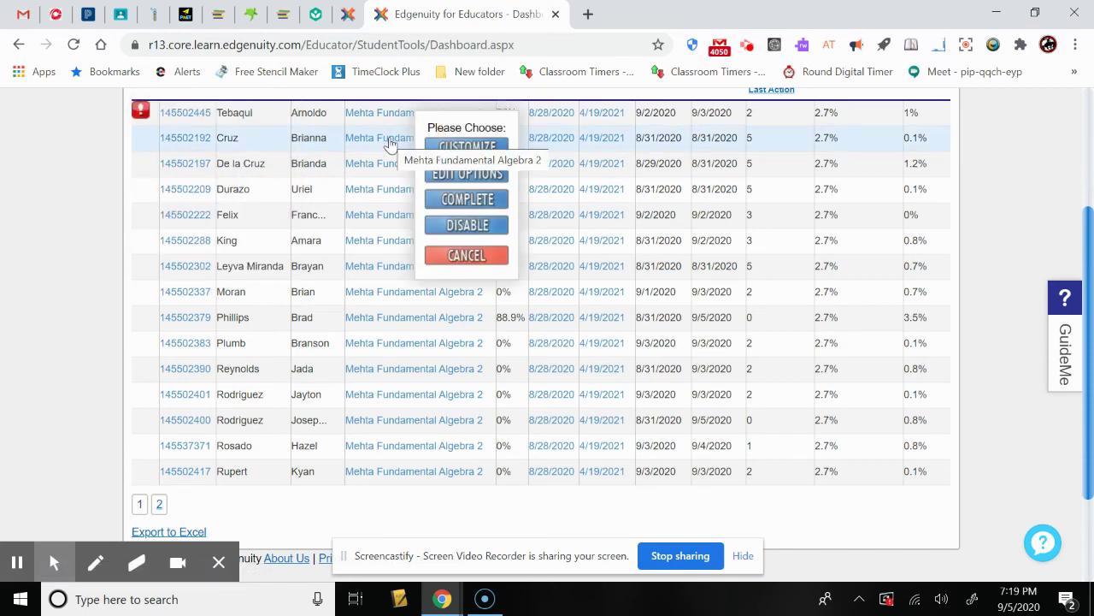
{"action": "left_click", "coordinate": [461, 152]}
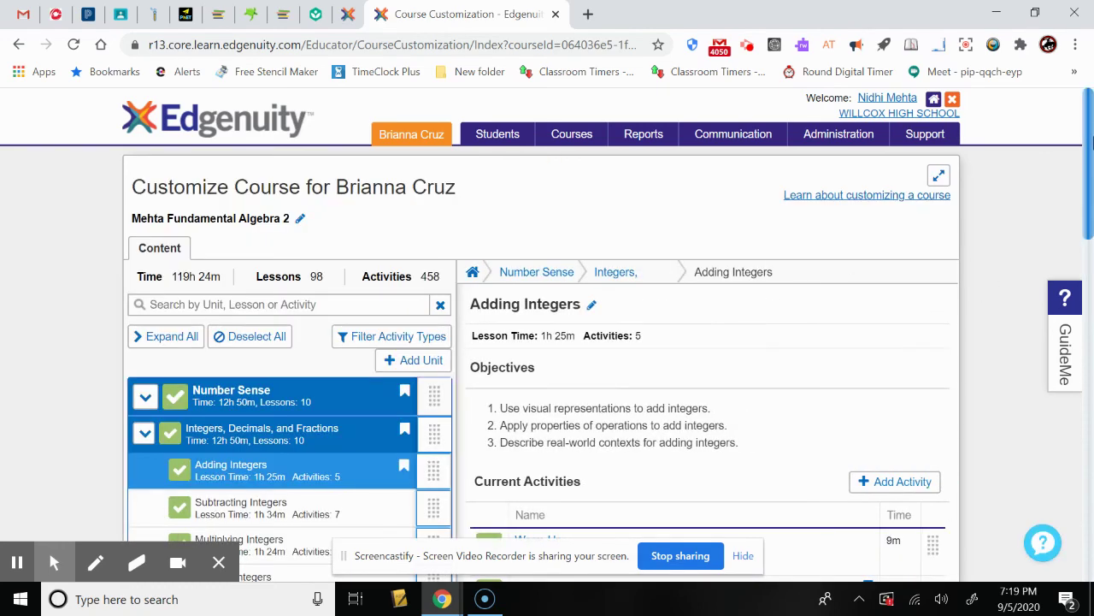
{"action": "left_click_drag", "start_coordinate": [1091, 135], "coordinate": [1091, 447]}
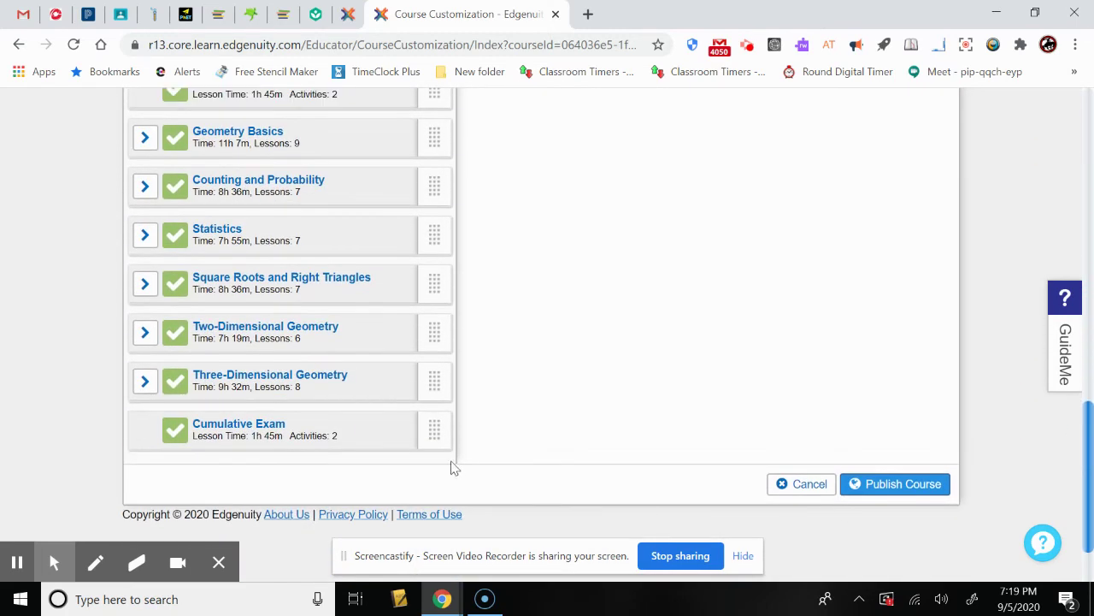
{"action": "left_click", "coordinate": [173, 389]}
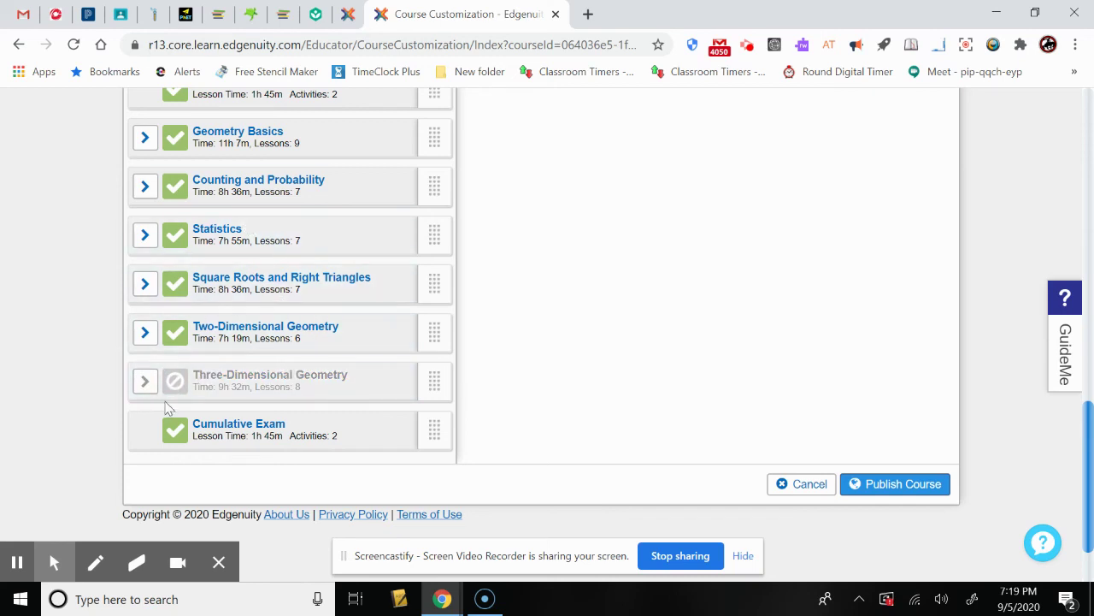
{"action": "left_click", "coordinate": [175, 333]}
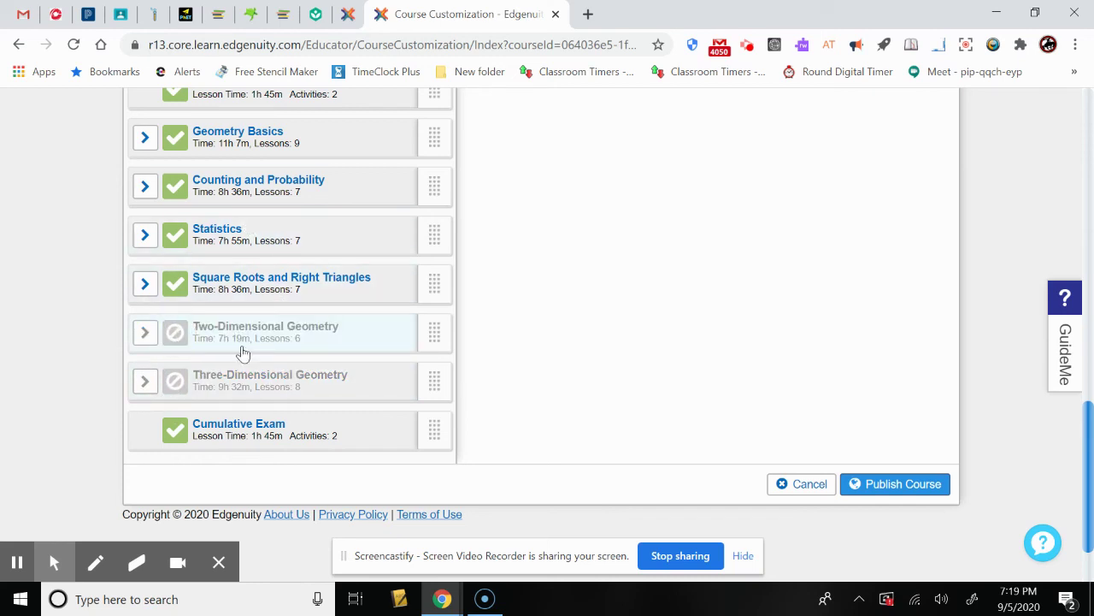
Step: Start publishing the customized student course, return to customization instead and leave for the home page without publishing
{"action": "left_click", "coordinate": [892, 488]}
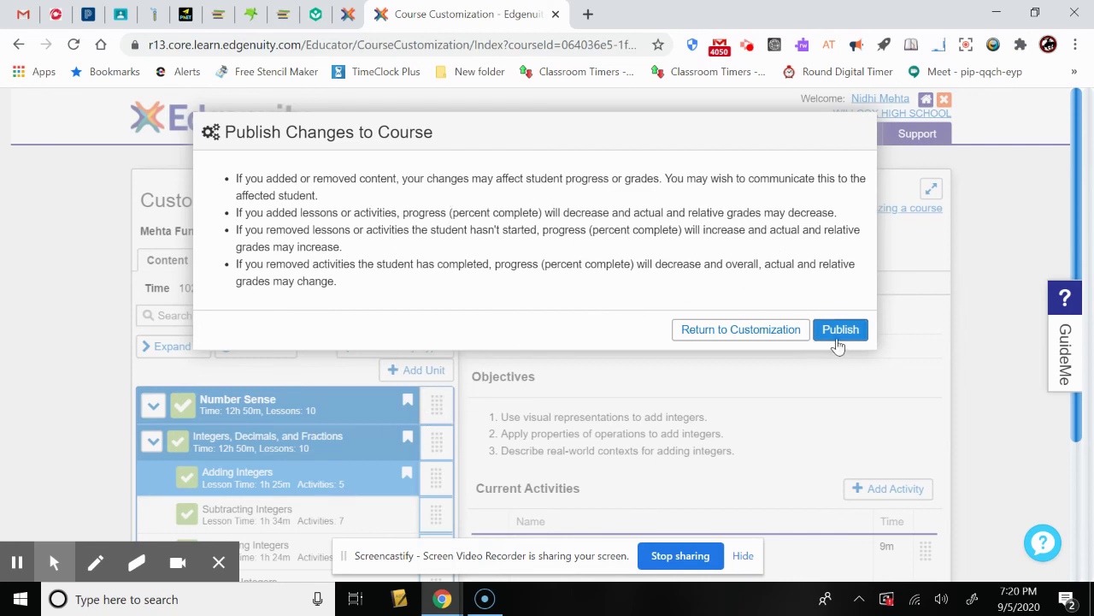
{"action": "left_click", "coordinate": [731, 331]}
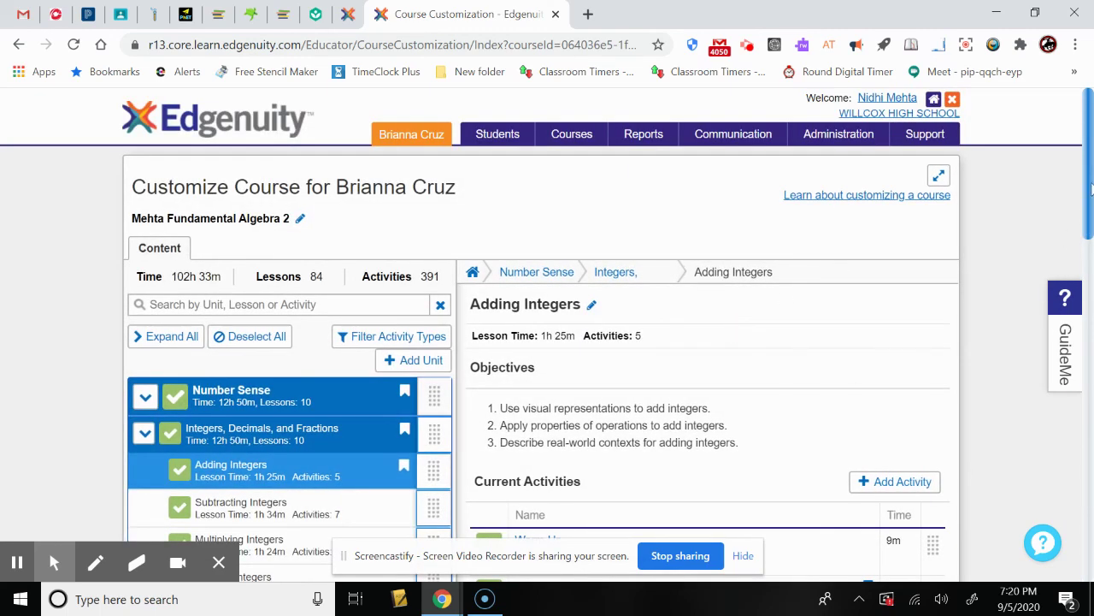
{"action": "left_click_drag", "start_coordinate": [1092, 180], "coordinate": [1092, 141]}
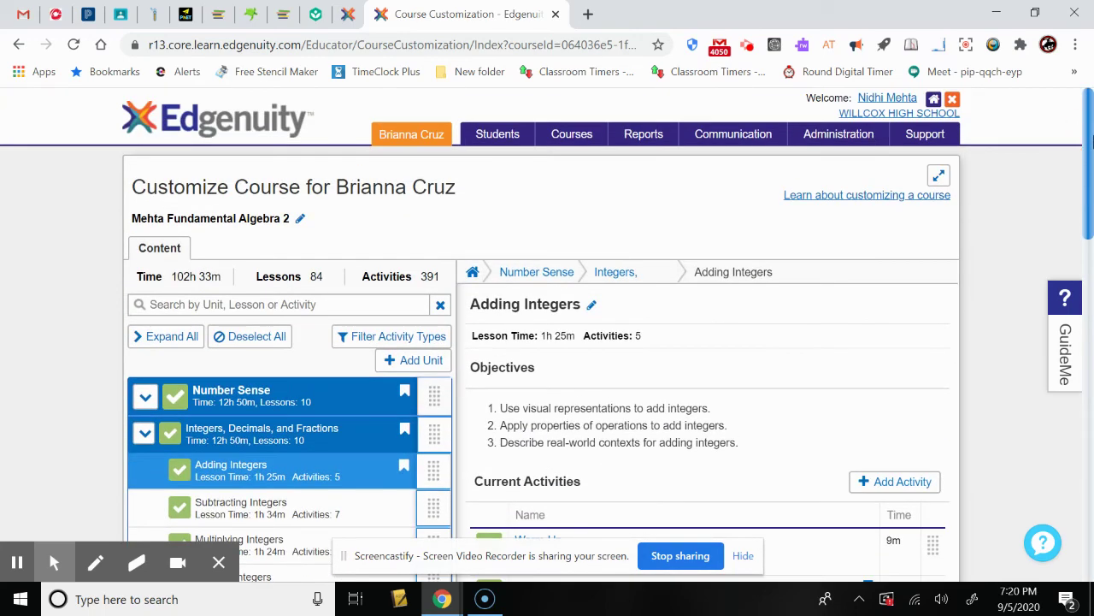
{"action": "left_click", "coordinate": [218, 118]}
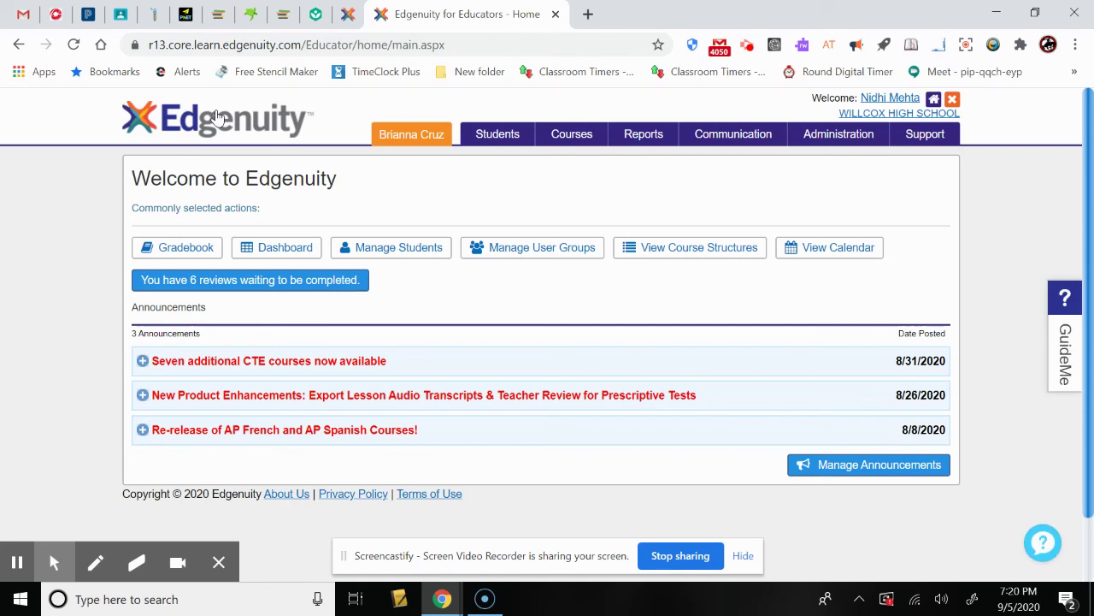
Step: Open a new announcement form in Manage Announcements, review its recipient and content fields, and return to the home page
{"action": "left_click", "coordinate": [840, 466]}
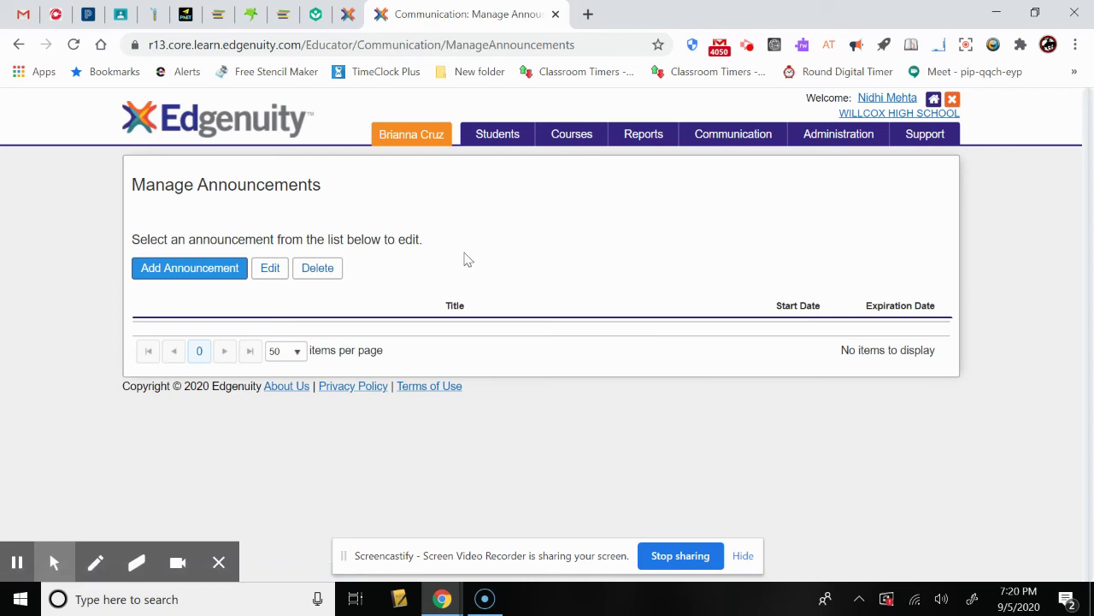
{"action": "left_click", "coordinate": [186, 267]}
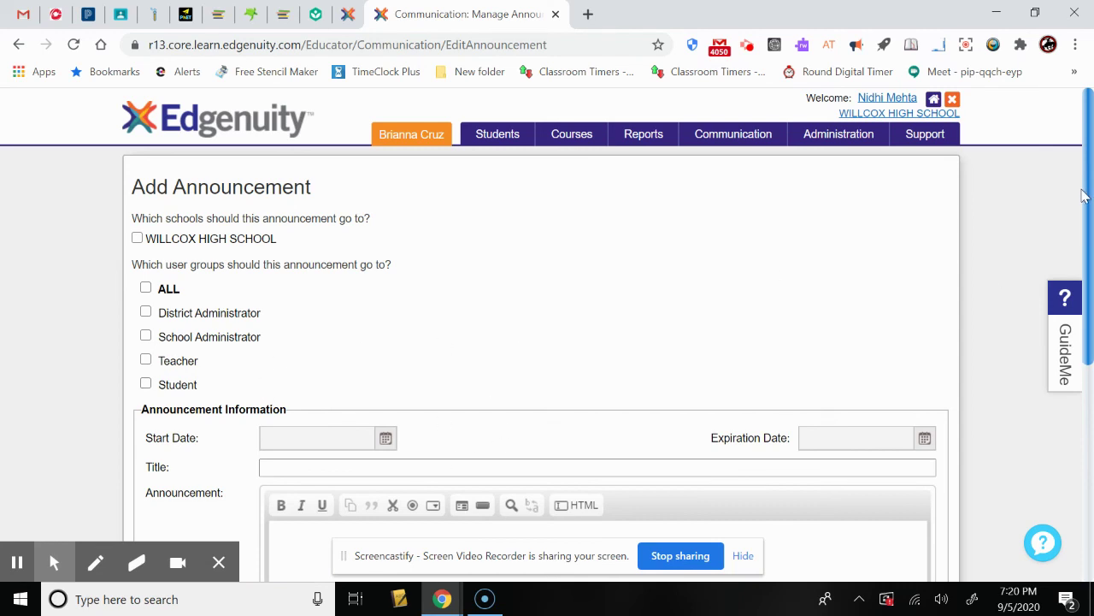
{"action": "left_click_drag", "start_coordinate": [1088, 199], "coordinate": [1092, 321]}
{"action": "left_click", "coordinate": [313, 303]}
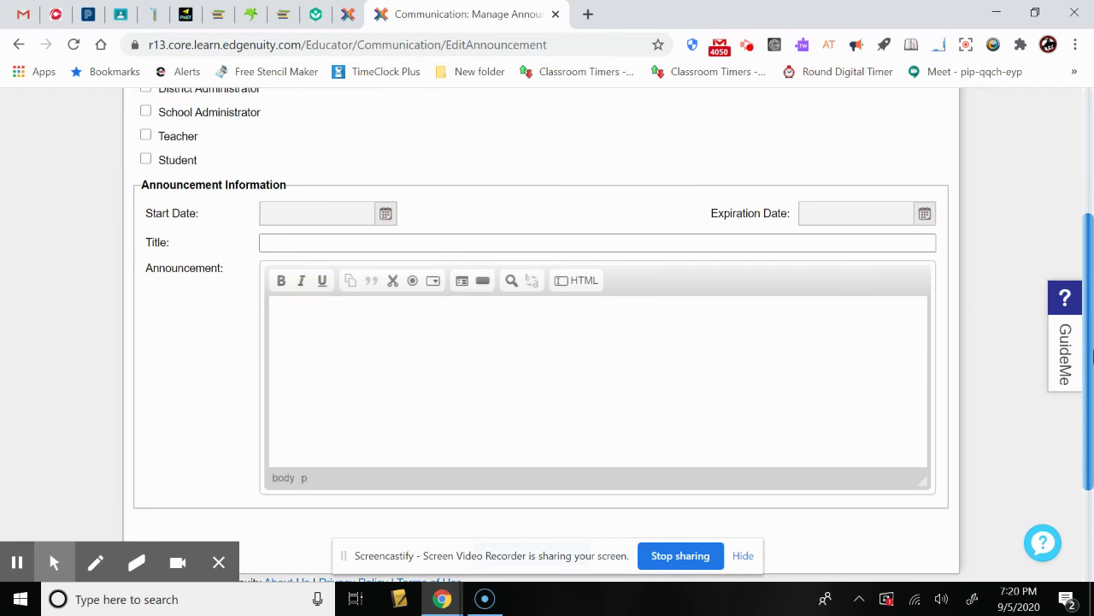
{"action": "left_click_drag", "start_coordinate": [1091, 363], "coordinate": [1077, 128]}
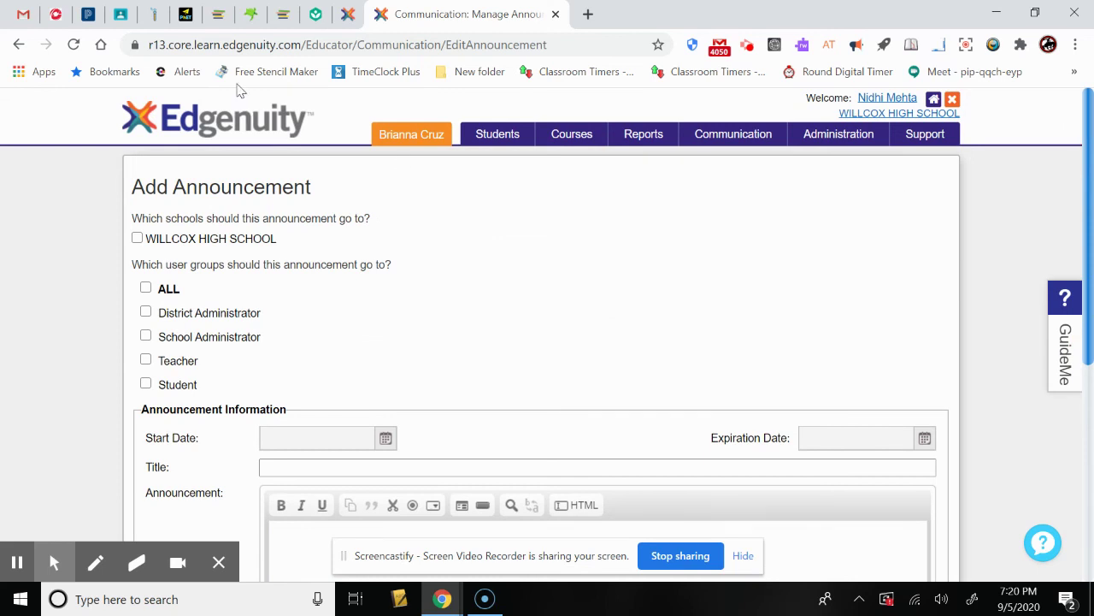
{"action": "left_click", "coordinate": [220, 120]}
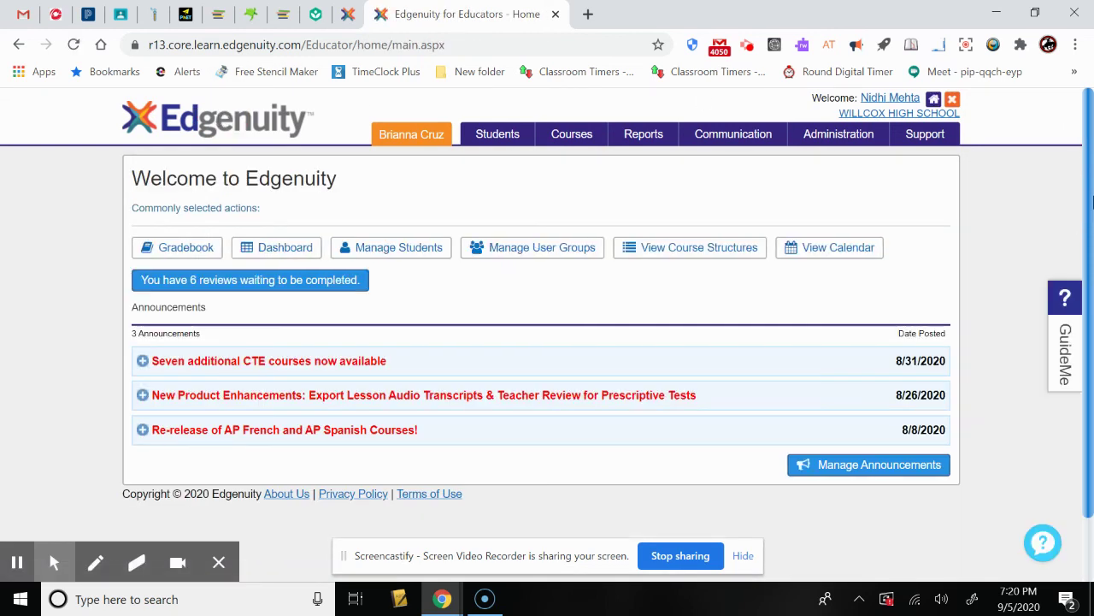
{"action": "left_click_drag", "start_coordinate": [1092, 195], "coordinate": [1092, 265]}
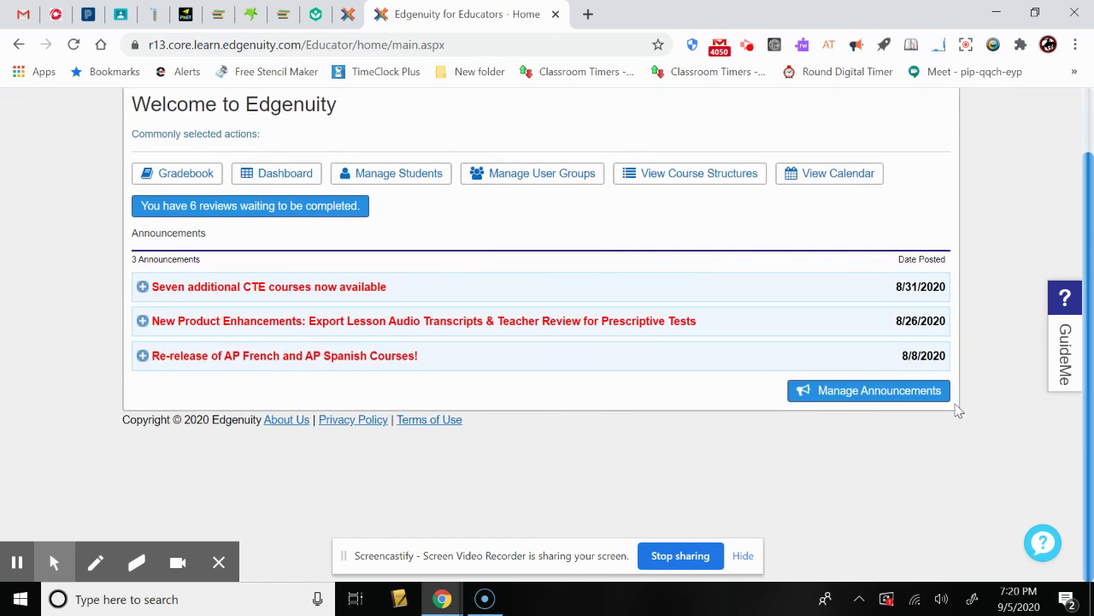